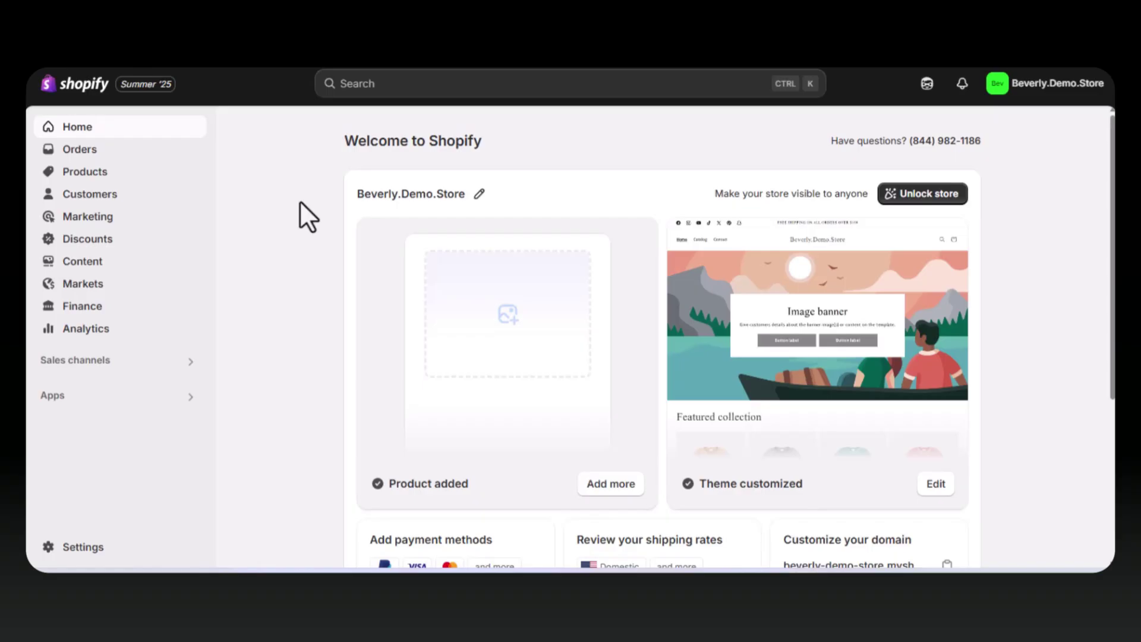
# Add the free Dawn theme from the Theme Store to the library and start publishing it
pyautogui.click(174, 364)
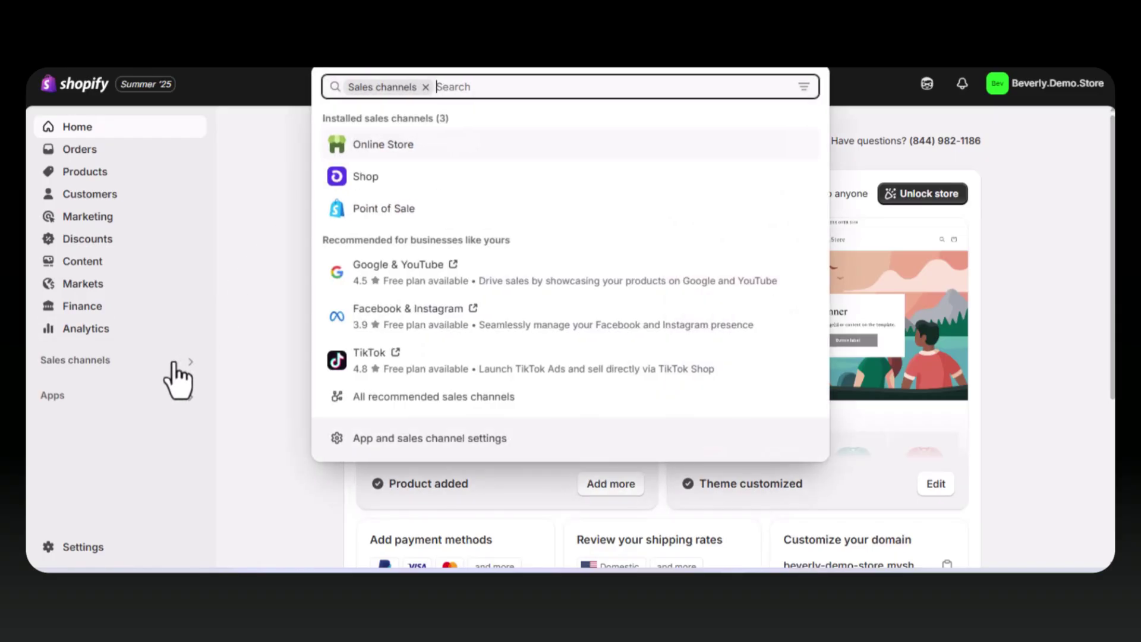
pyautogui.click(390, 147)
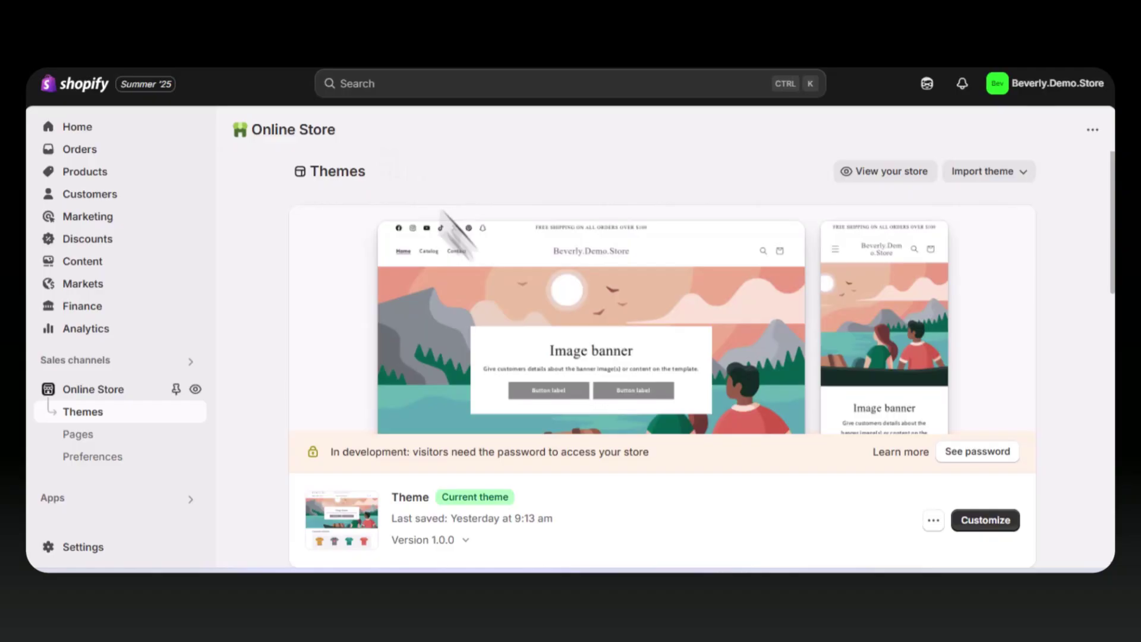
pyautogui.scroll(-5, 514, 330)
pyautogui.scroll(-5, 514, 336)
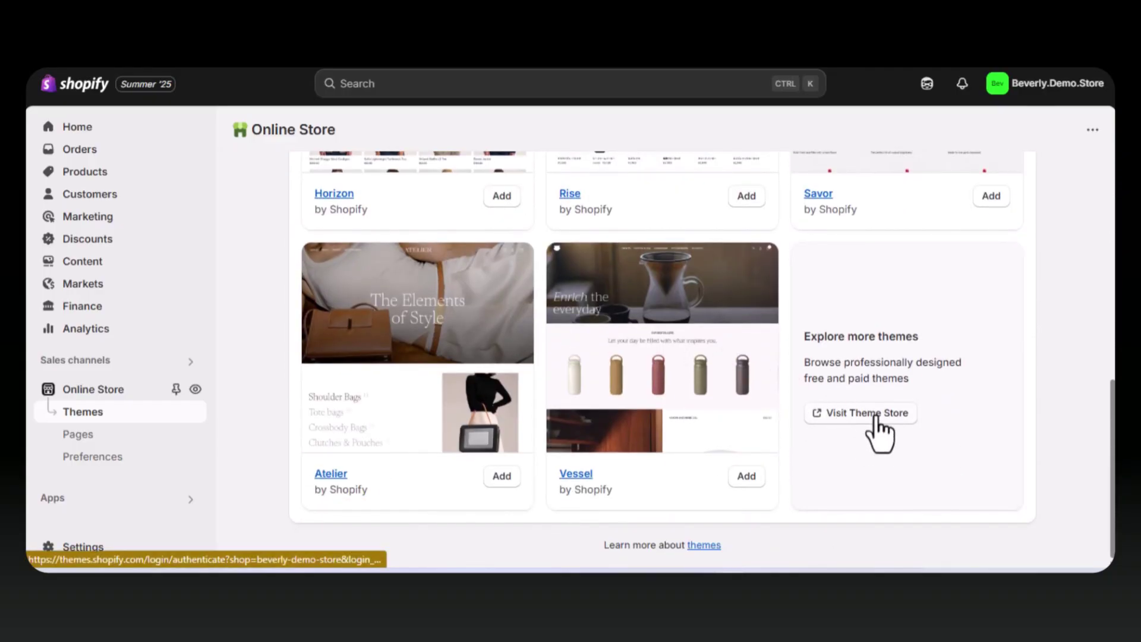
pyautogui.click(869, 419)
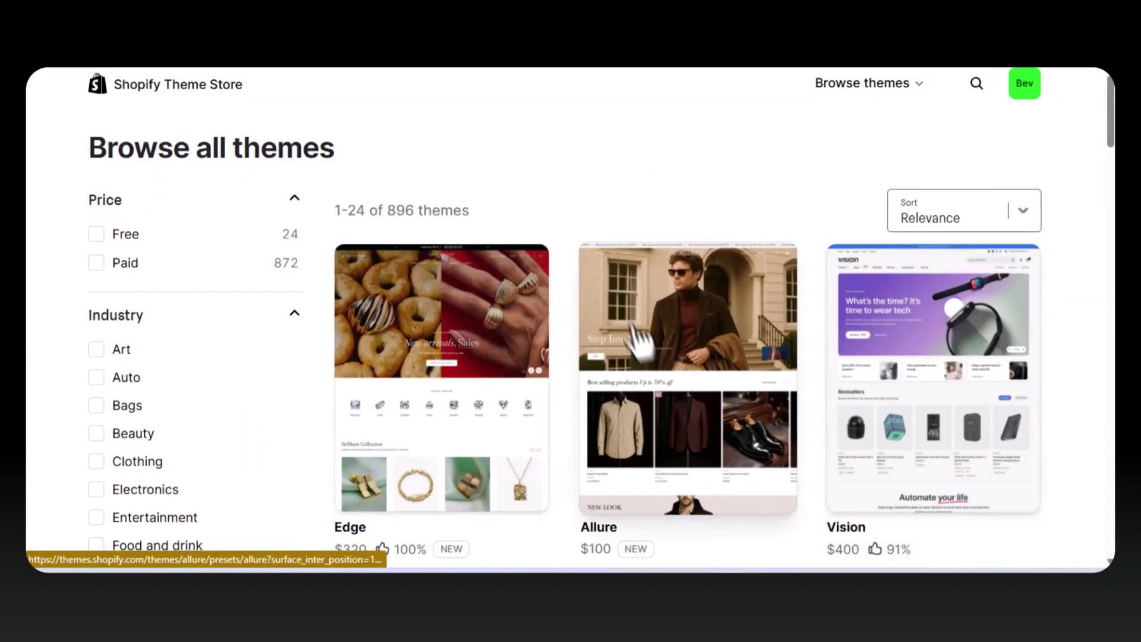
pyautogui.click(97, 233)
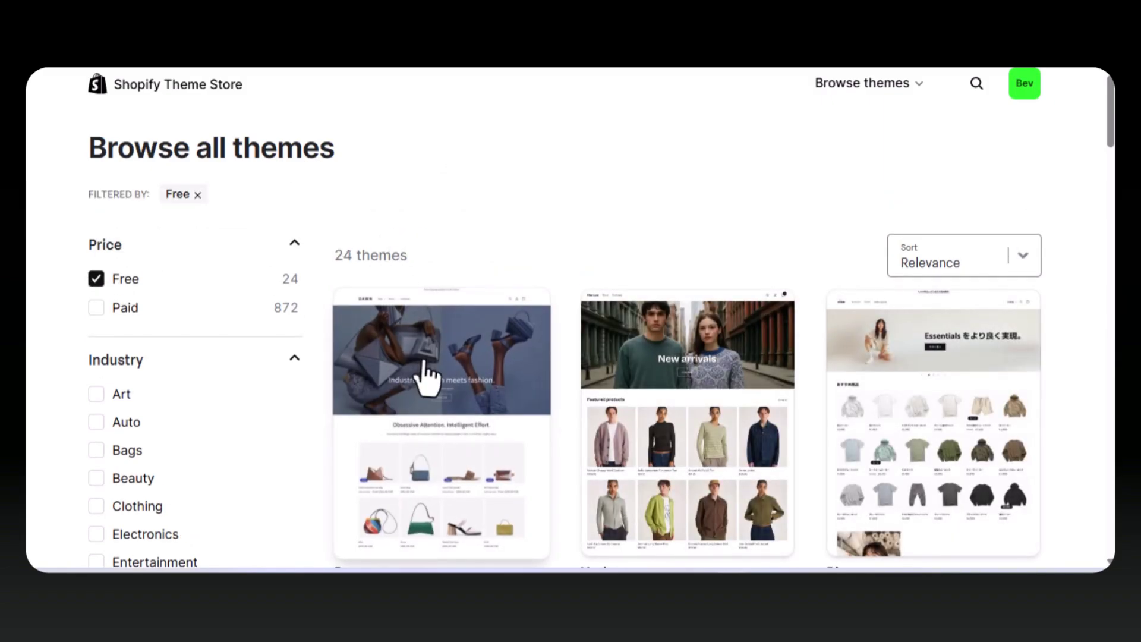
pyautogui.scroll(-3, 426, 377)
pyautogui.click(425, 377)
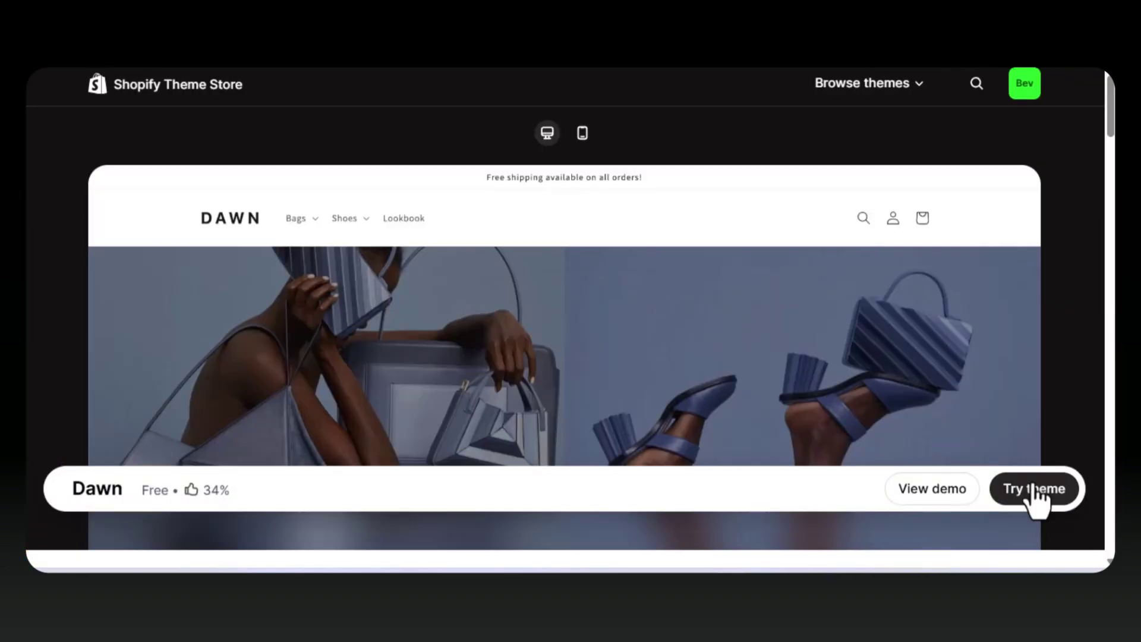
pyautogui.click(1036, 491)
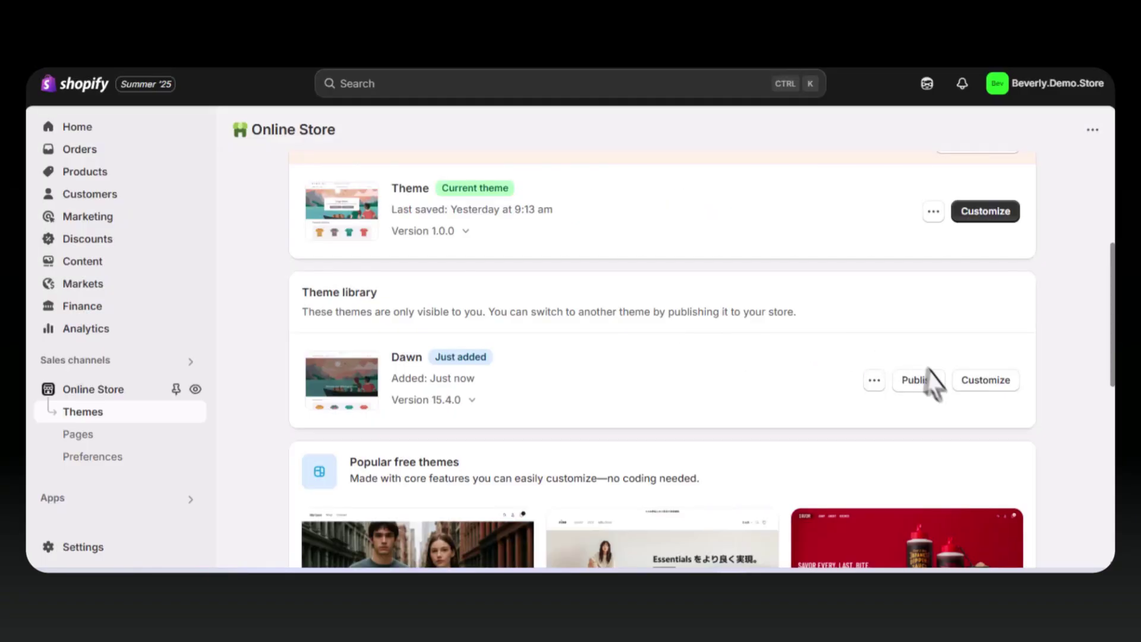
pyautogui.click(918, 381)
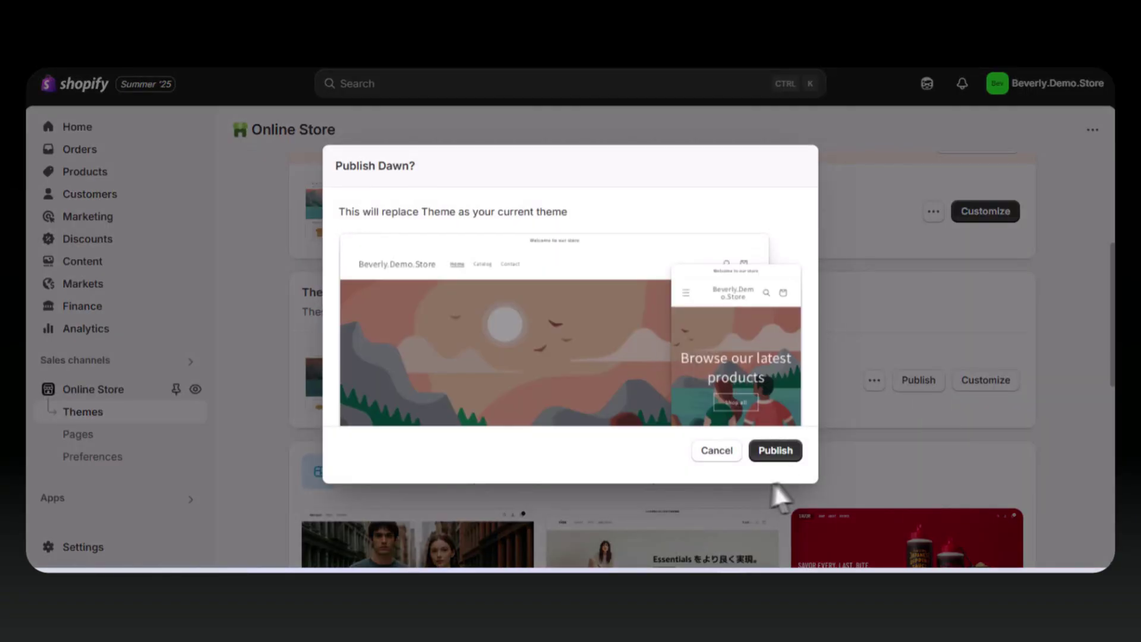
# Confirm publishing Dawn, then view its theme typography settings: Assistant fonts at 100% scale
pyautogui.click(767, 456)
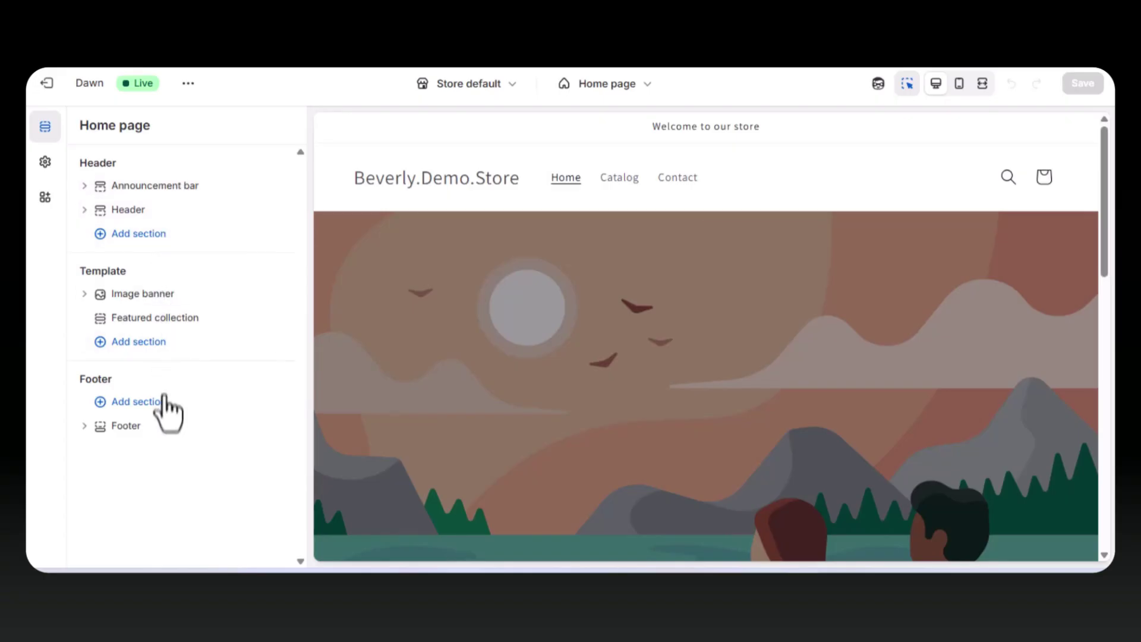
pyautogui.click(349, 181)
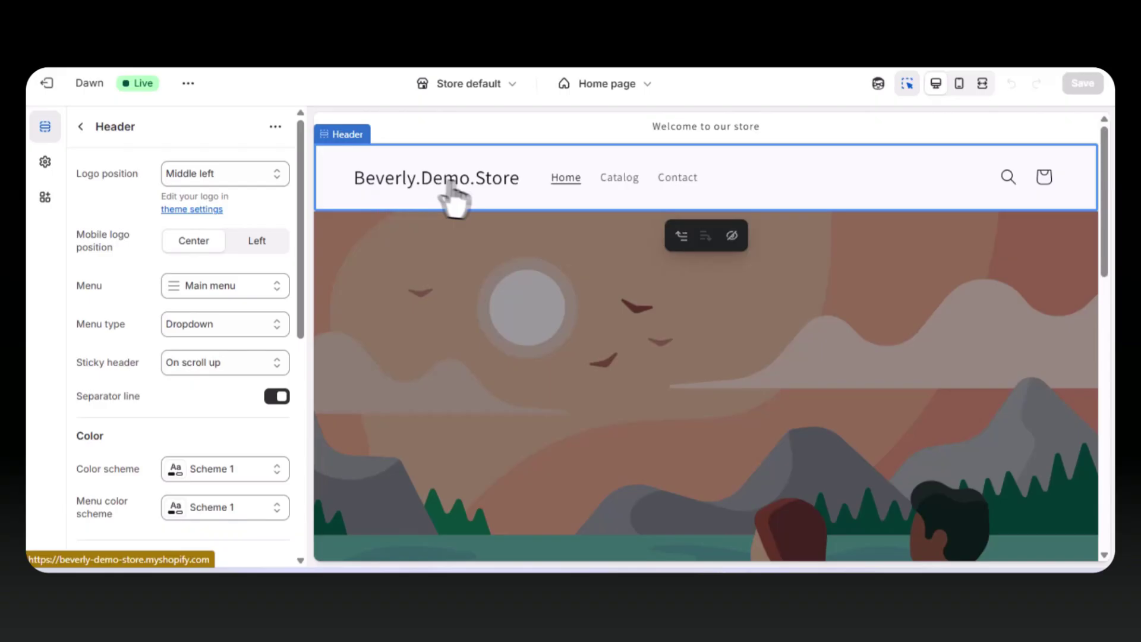
pyautogui.click(45, 163)
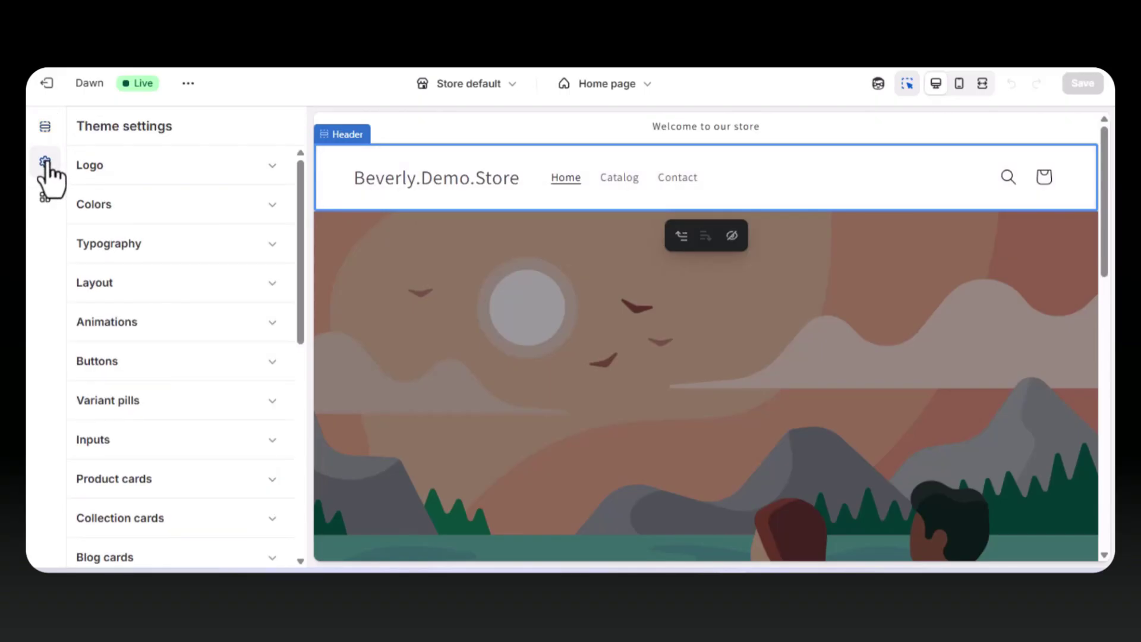
pyautogui.click(126, 207)
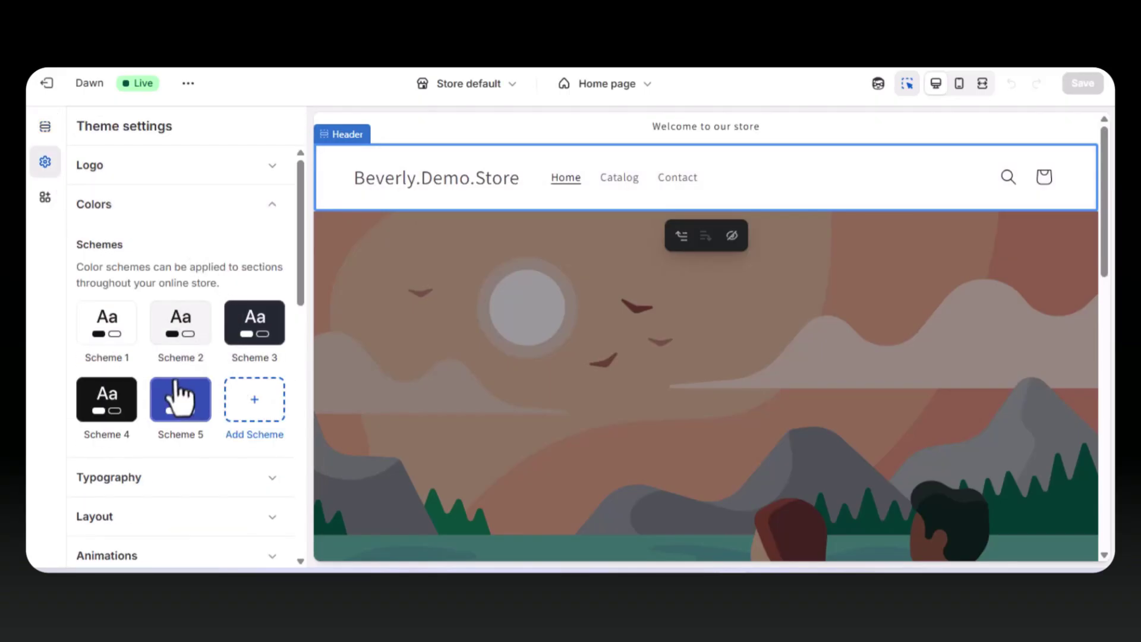
pyautogui.click(188, 208)
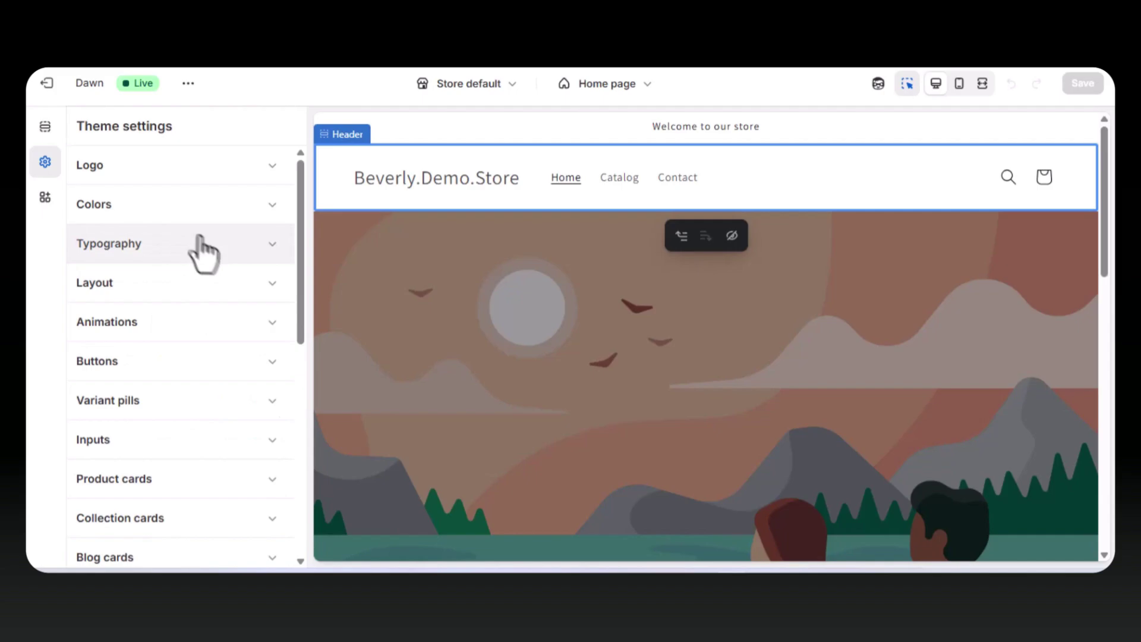
pyautogui.click(205, 255)
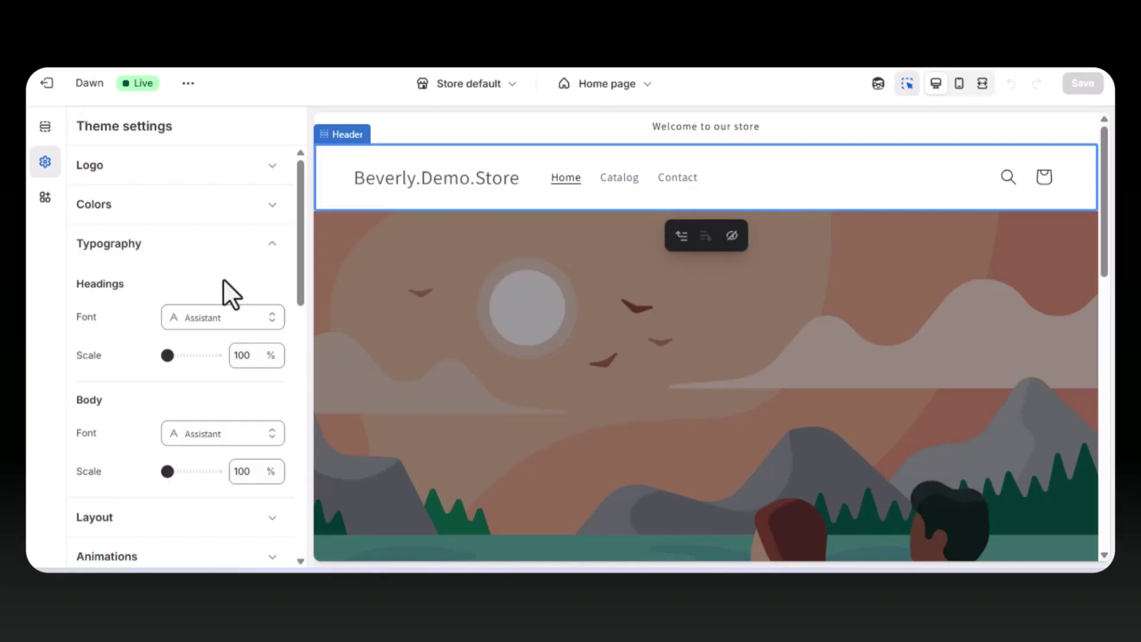
# Paste a kitchen-gadget homepage layout prompt into ChatGPT and read its eight-section plan
pyautogui.click(263, 256)
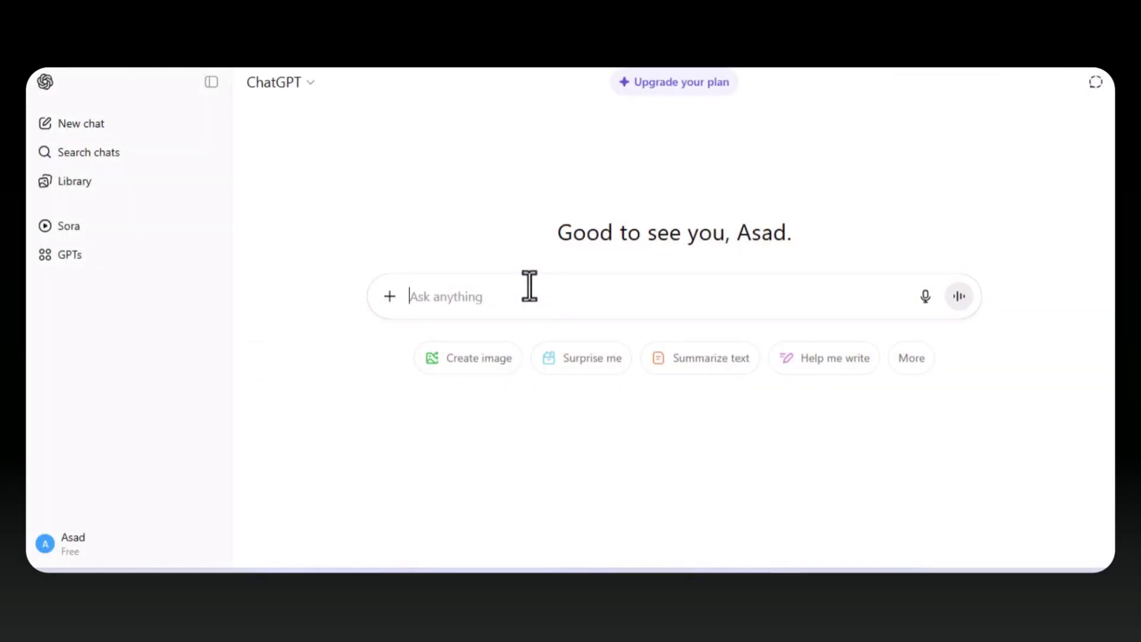
pyautogui.write('Give me an idea for the Homepage layout of my Shopify store selling kitchen gadgets.')
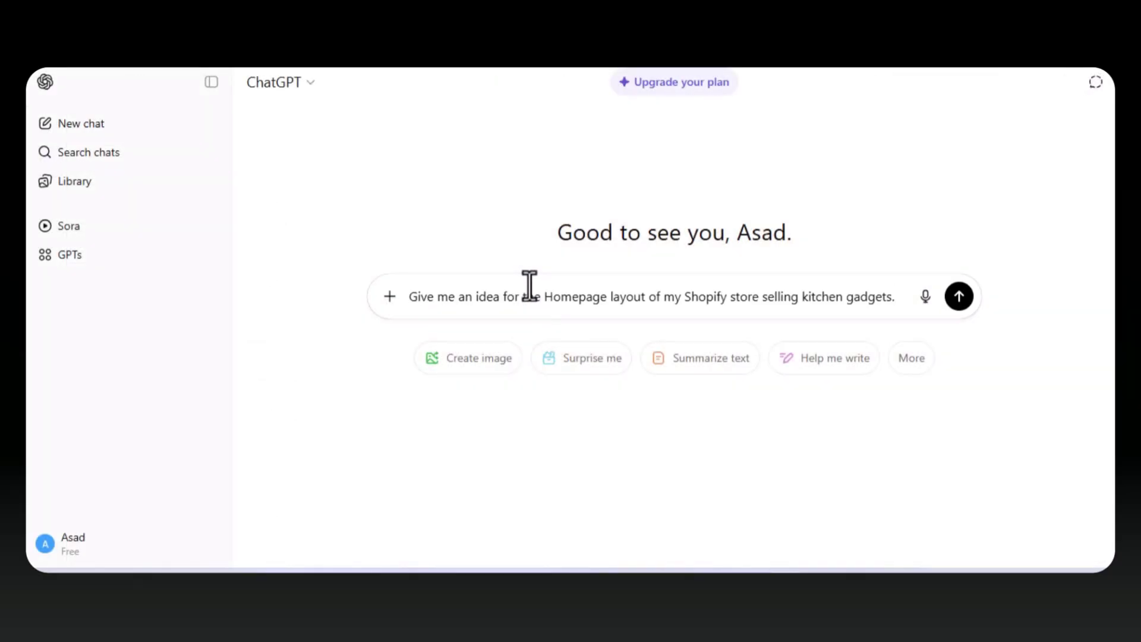
pyautogui.press('Return')
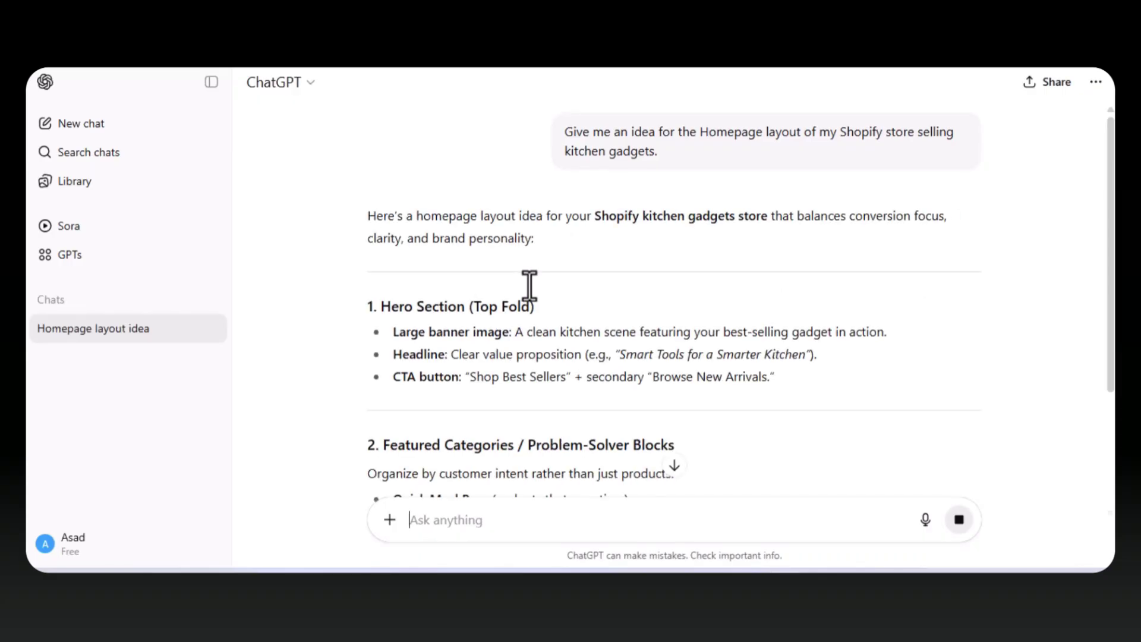
pyautogui.scroll(-4, 530, 287)
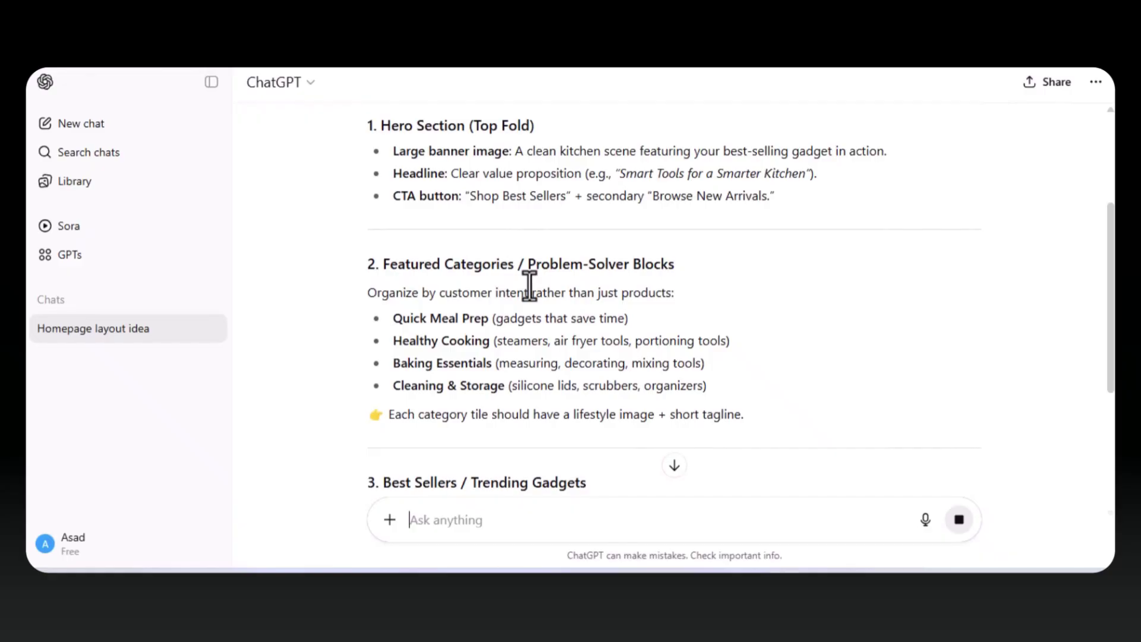
pyautogui.scroll(-6, 529, 287)
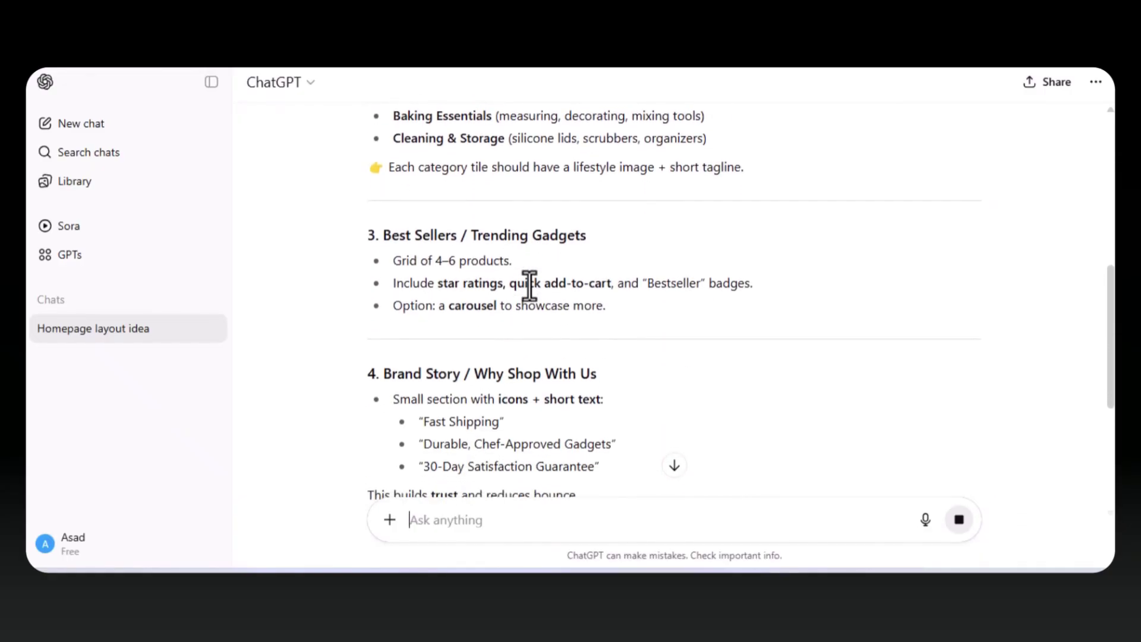
pyautogui.scroll(-7, 530, 287)
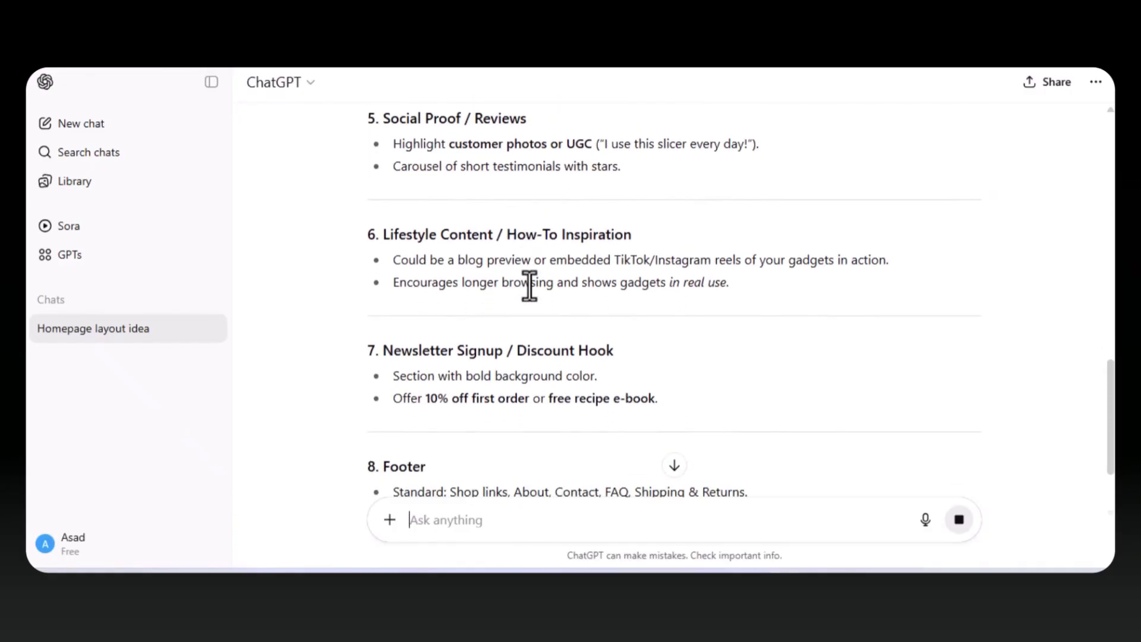
pyautogui.scroll(-3, 529, 288)
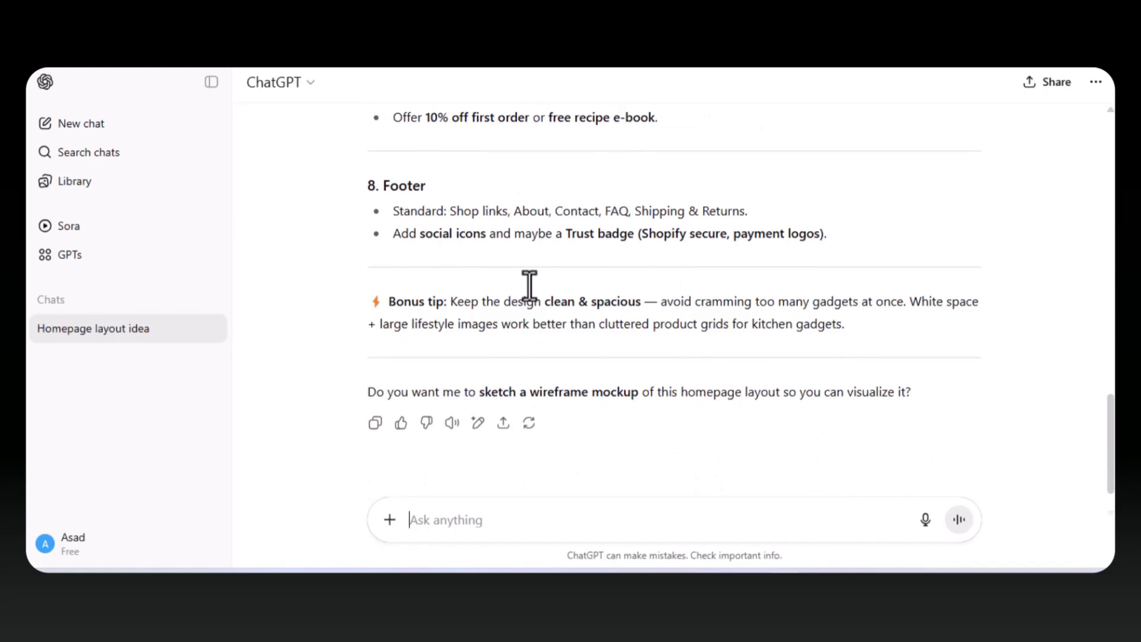
pyautogui.scroll(6, 530, 287)
pyautogui.scroll(10, 529, 287)
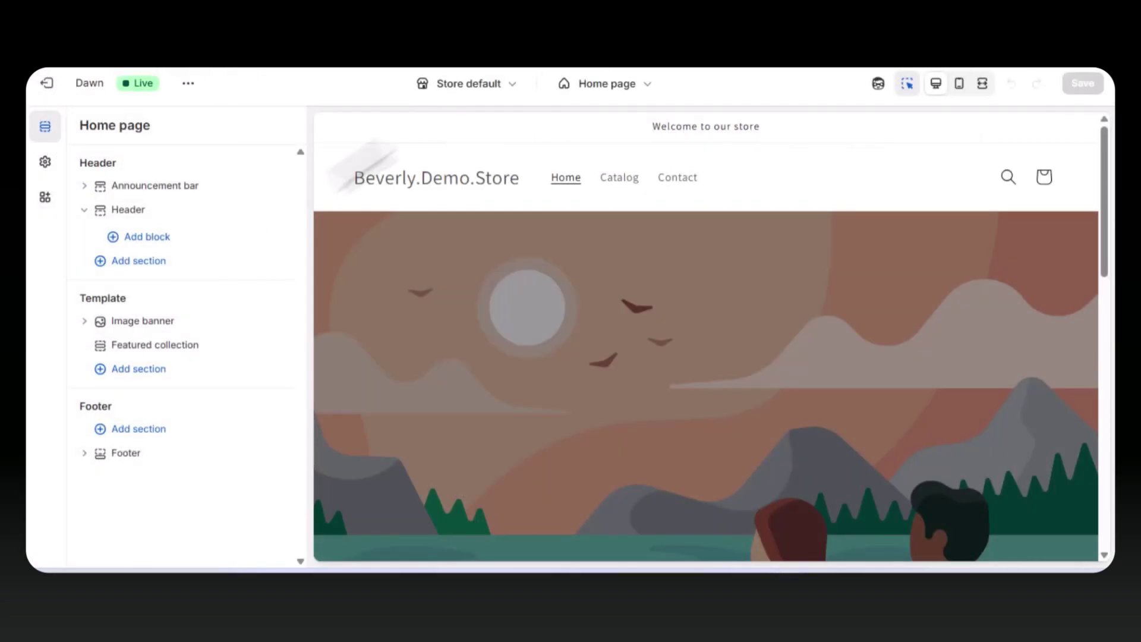
# Add a Featured collection section and an Email signup section to the Dawn home page
pyautogui.click(150, 370)
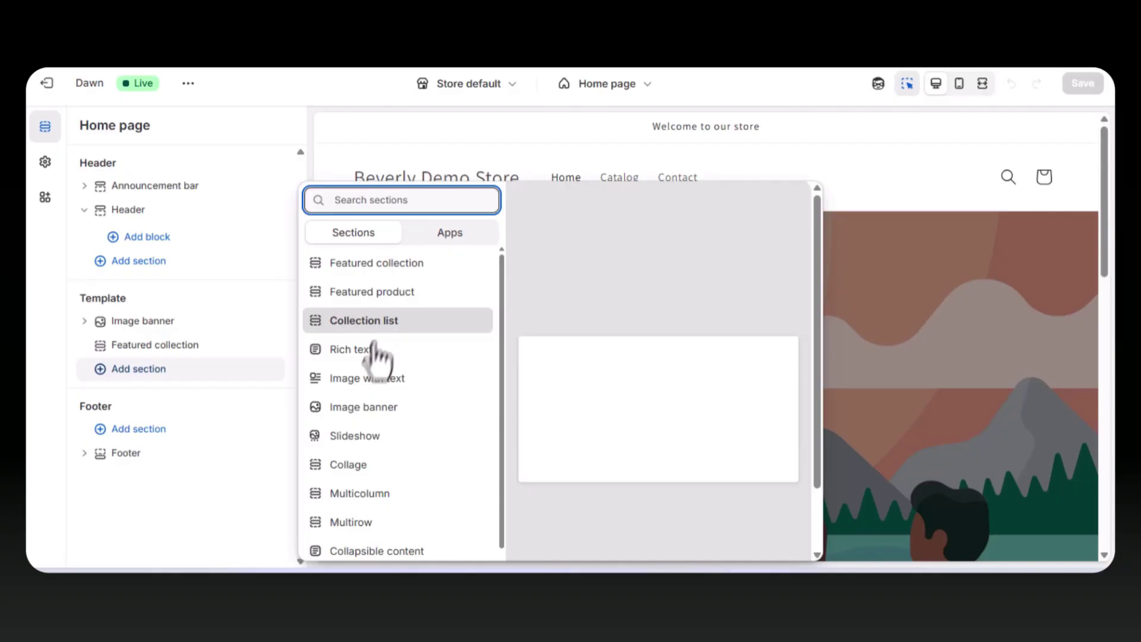
pyautogui.click(371, 408)
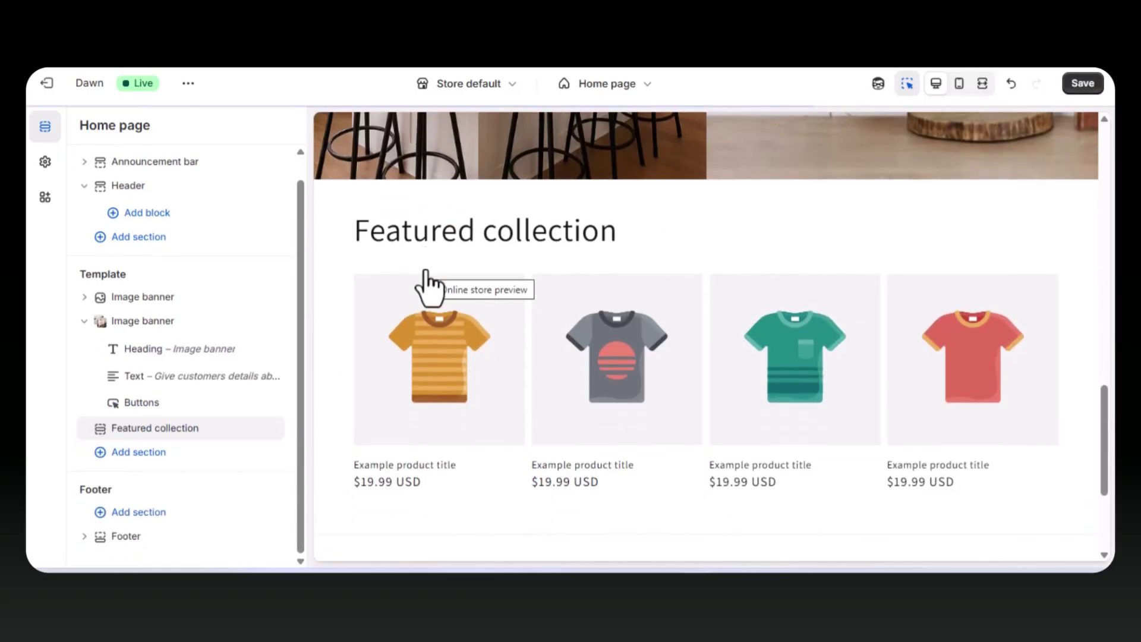
pyautogui.click(138, 451)
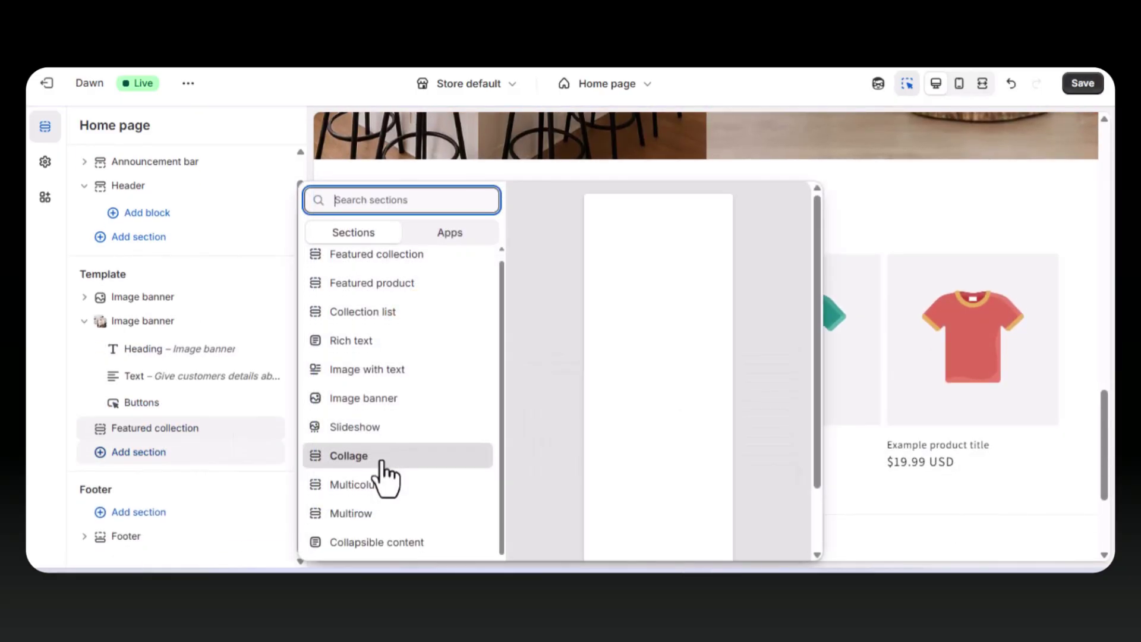
pyautogui.scroll(-3, 384, 475)
pyautogui.click(392, 476)
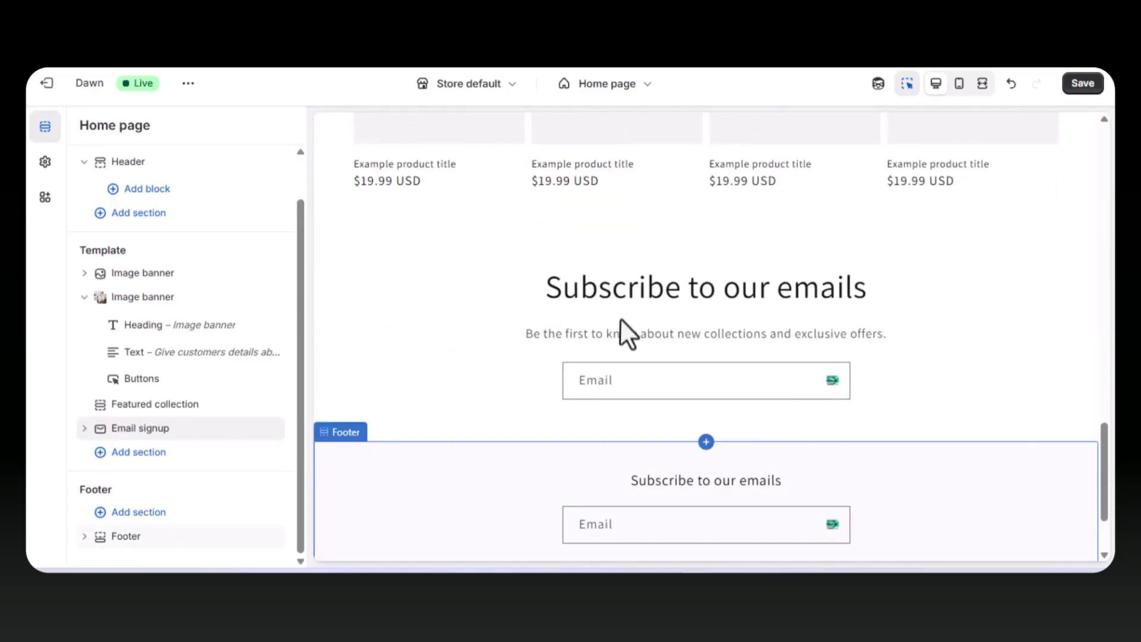
# Open the Email signup section's settings, then exit to the Themes page showing Dawn 15.4.0 as current
pyautogui.click(619, 319)
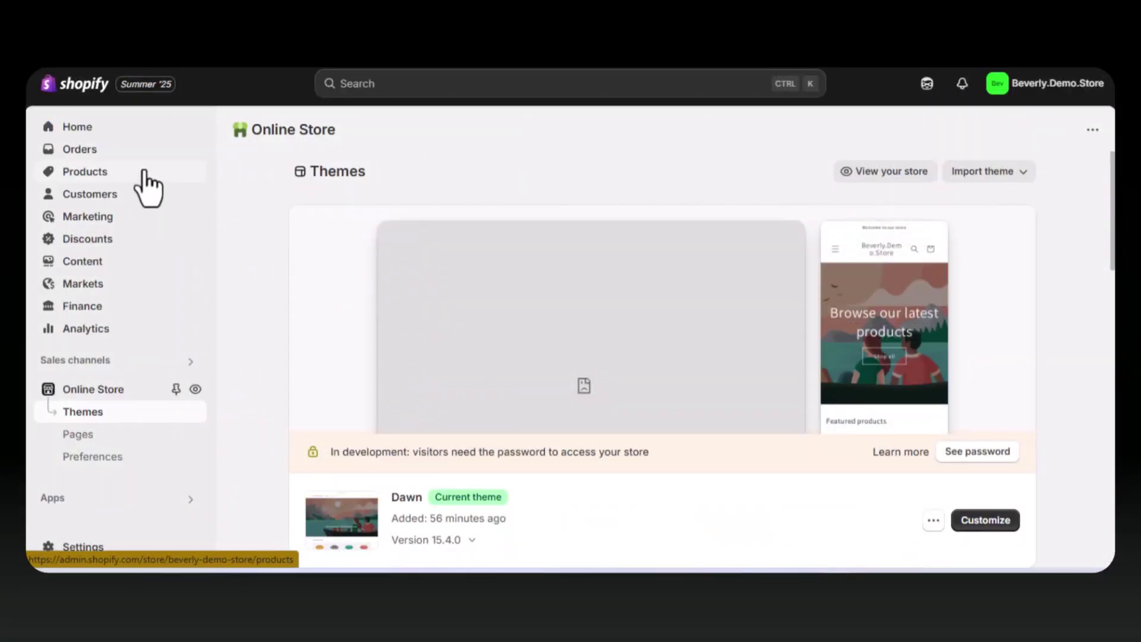
# Start a new product, select its Title and Description fields, and scroll through the form
pyautogui.click(143, 173)
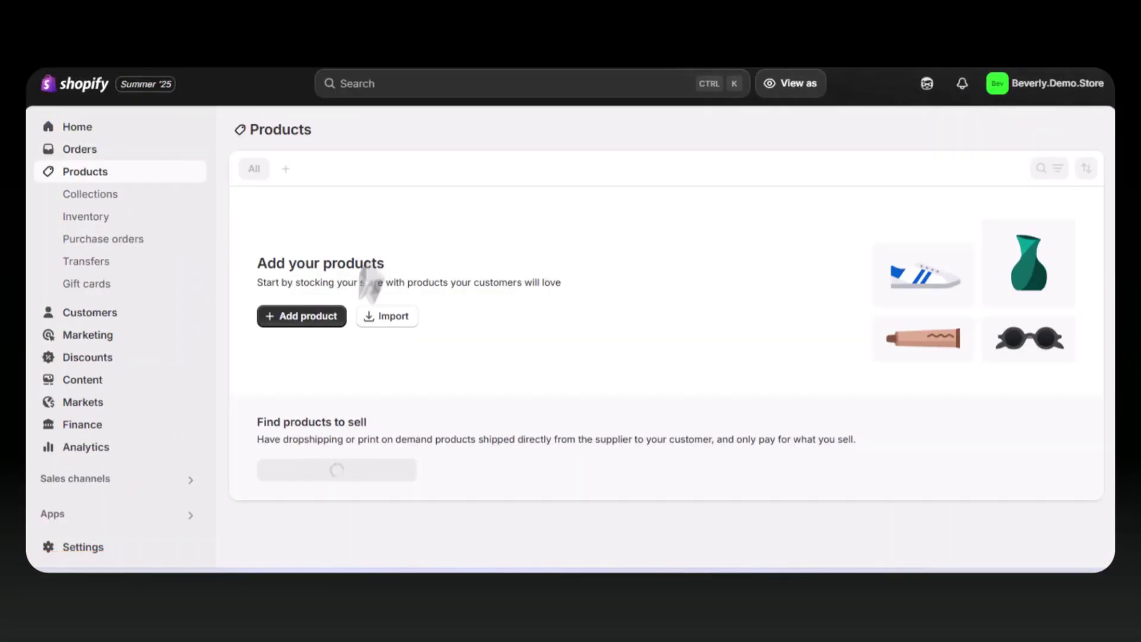
pyautogui.click(303, 315)
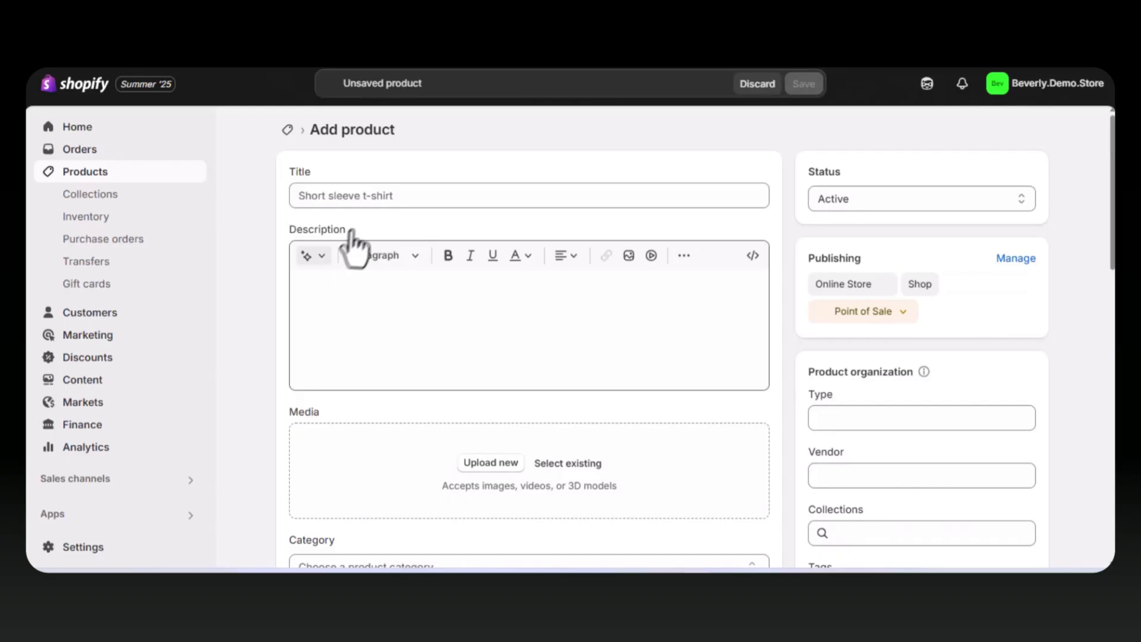
pyautogui.click(380, 199)
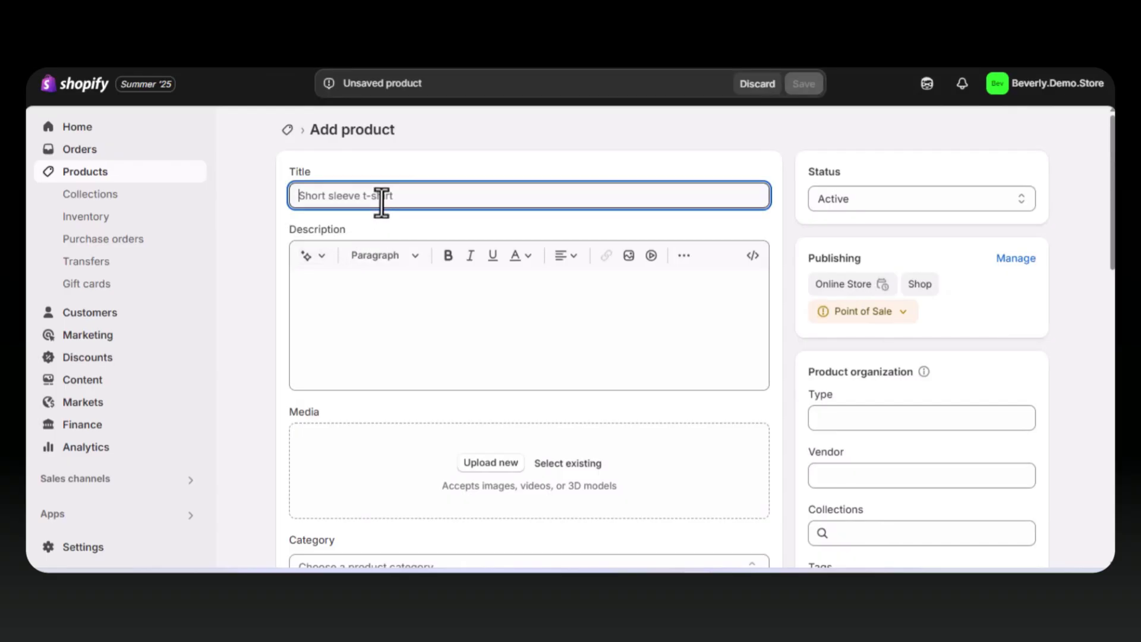
pyautogui.click(377, 322)
pyautogui.scroll(-1, 377, 323)
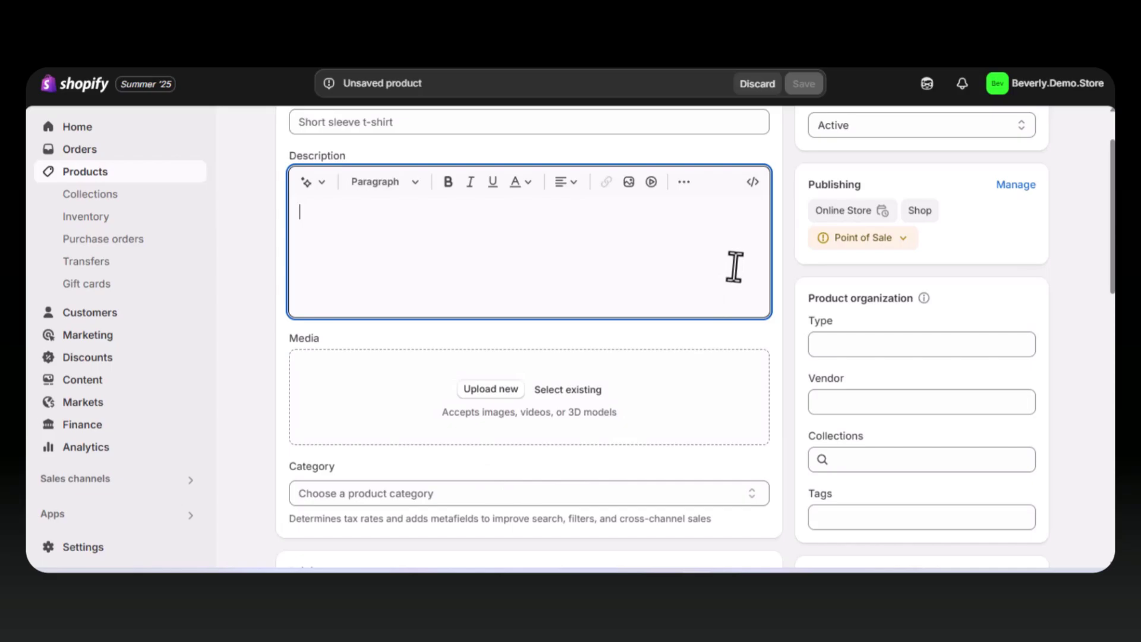
pyautogui.scroll(1, 734, 265)
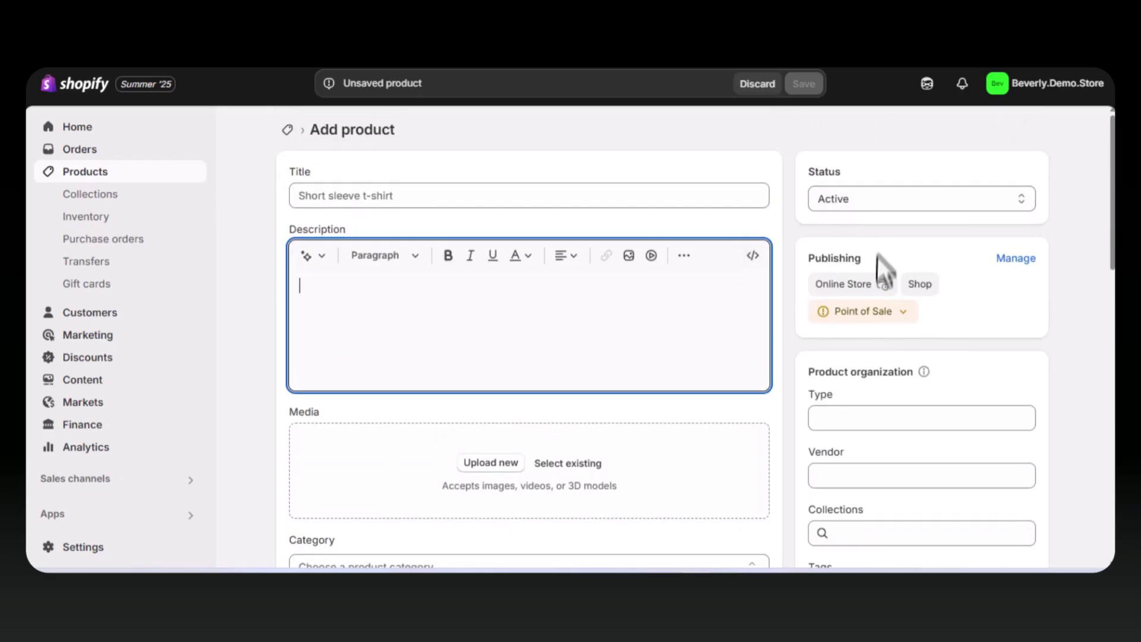
pyautogui.scroll(-3, 854, 507)
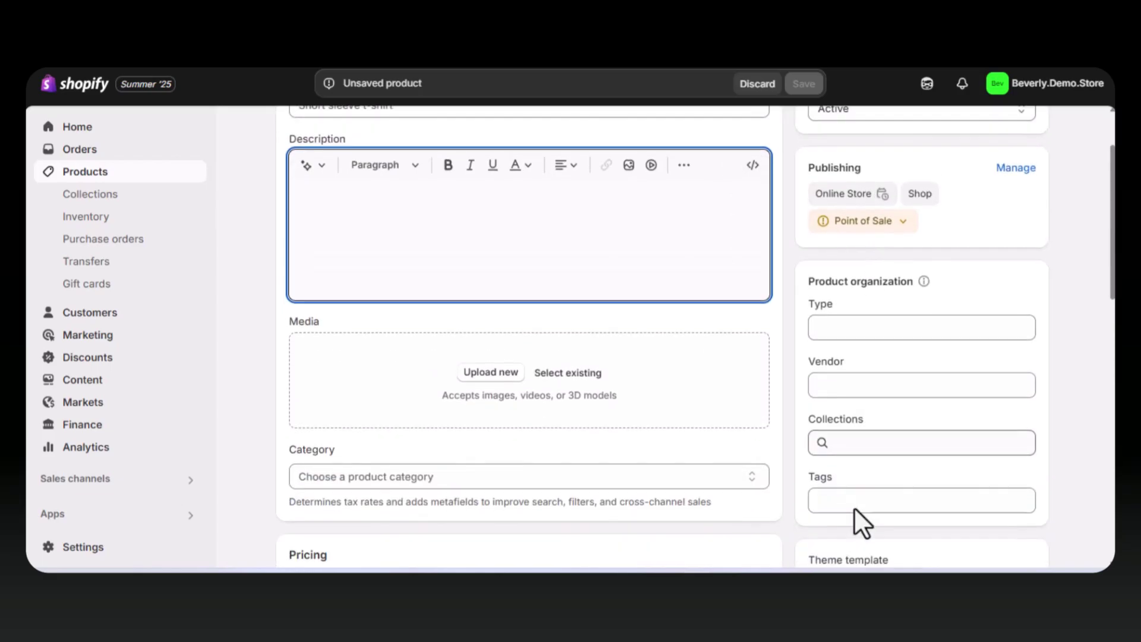
pyautogui.scroll(3, 853, 511)
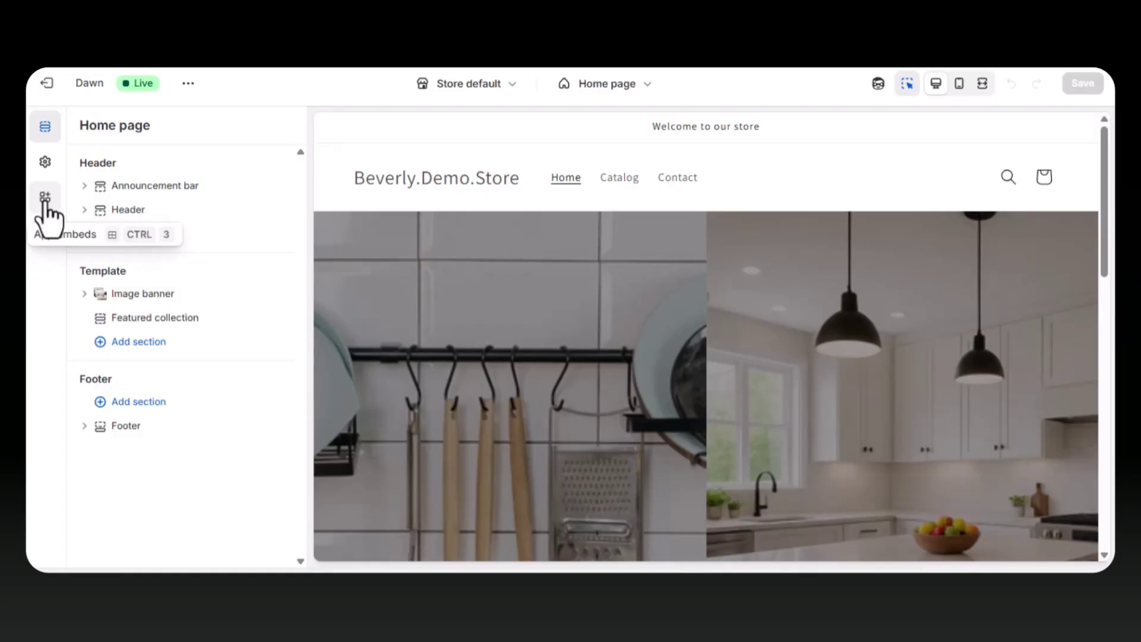
# Search the Shopify App Store for 'DSers' and open the DSers-AliExpress Dropshipping app
pyautogui.click(45, 197)
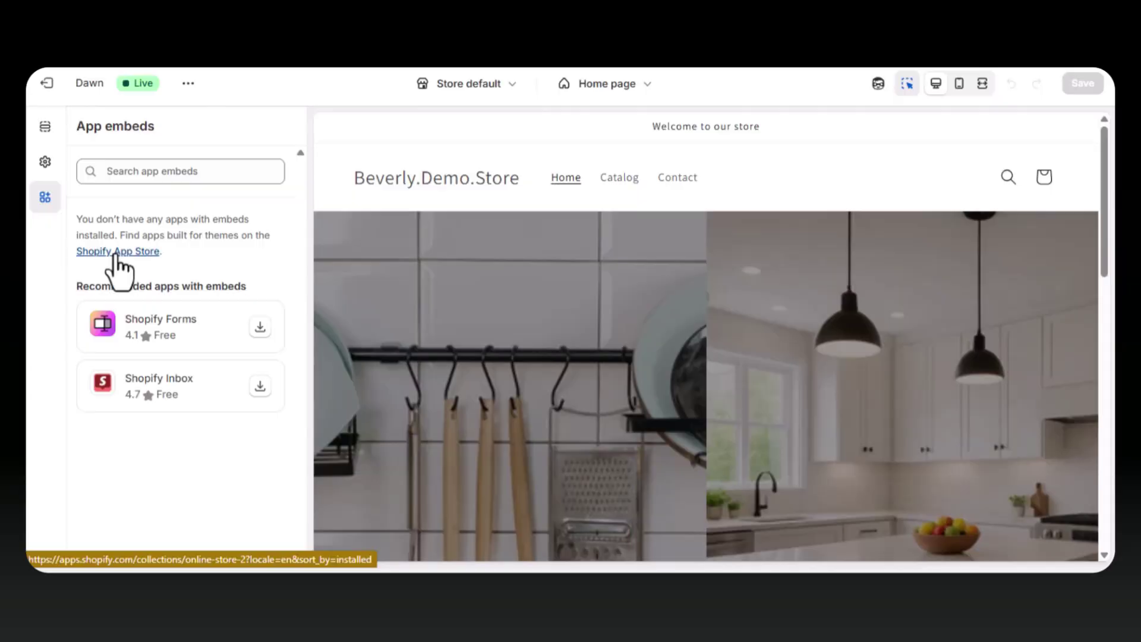
pyautogui.click(118, 253)
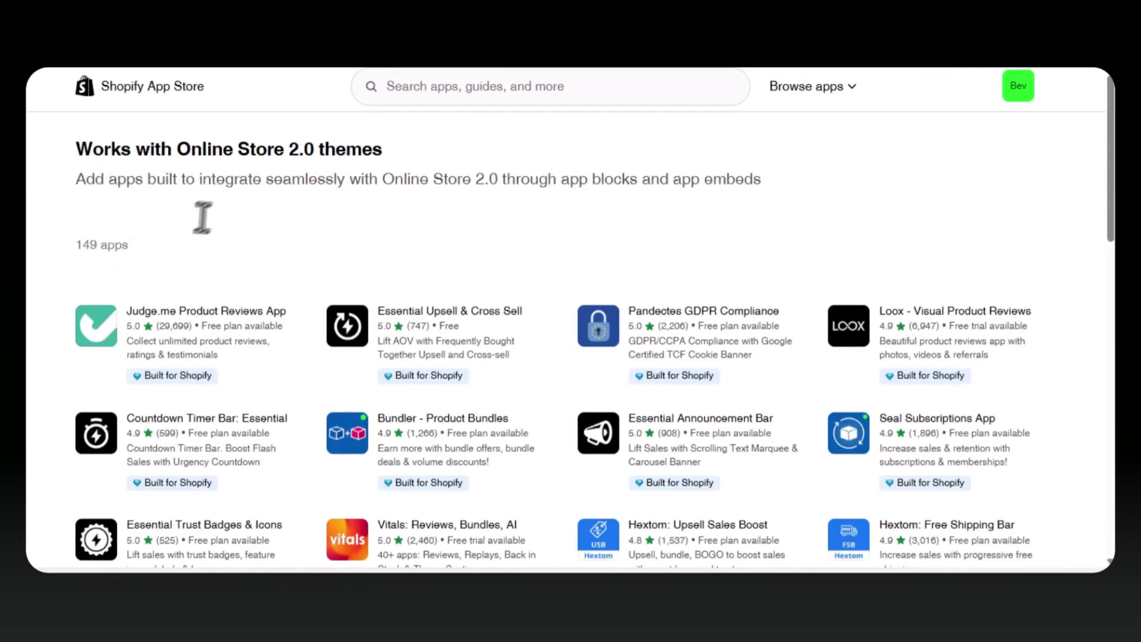
pyautogui.click(688, 87)
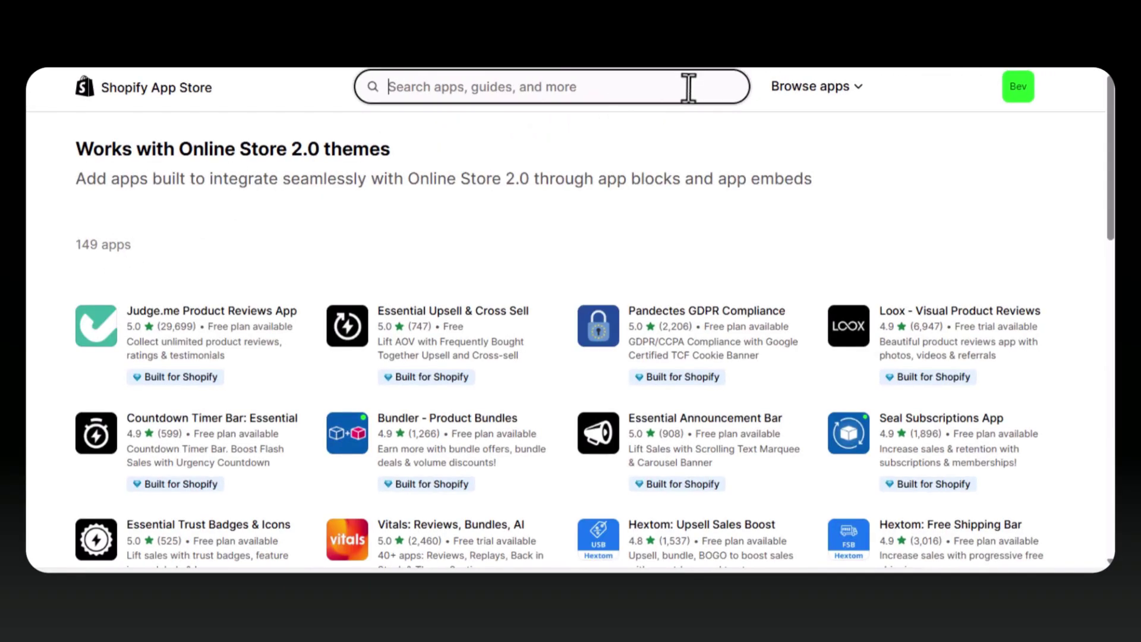
pyautogui.write('DSers')
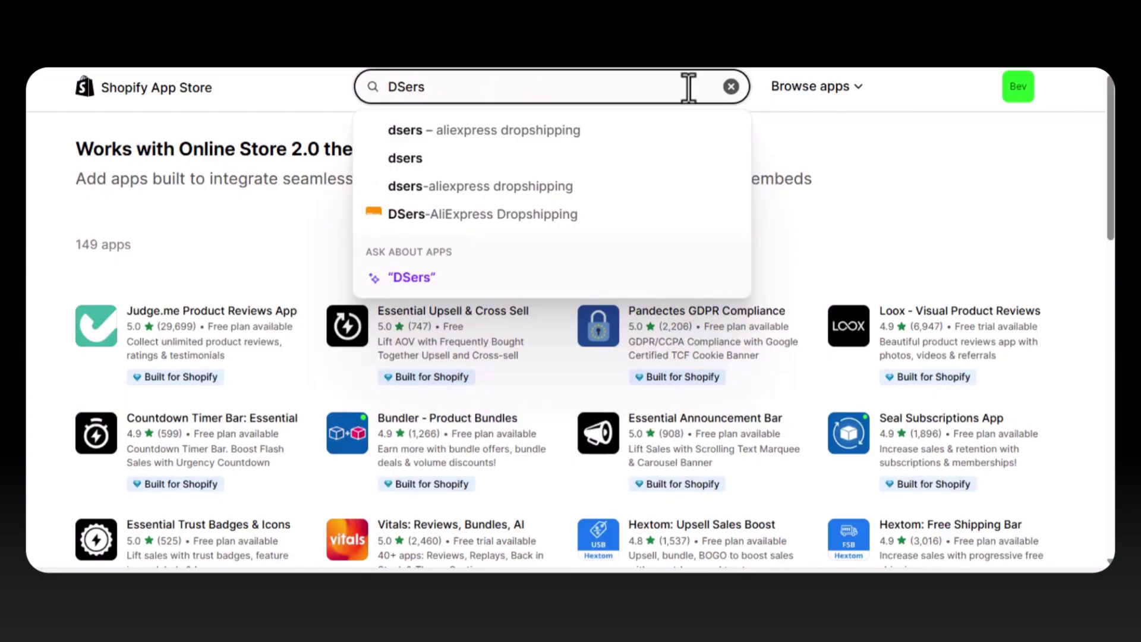
pyautogui.press('Return')
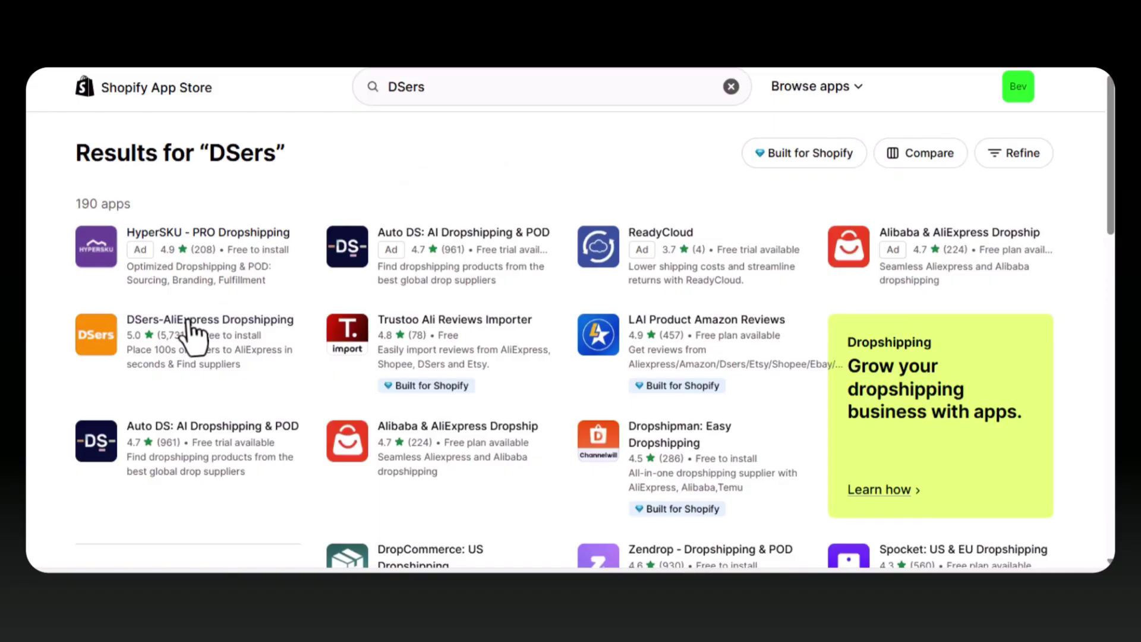
pyautogui.click(193, 350)
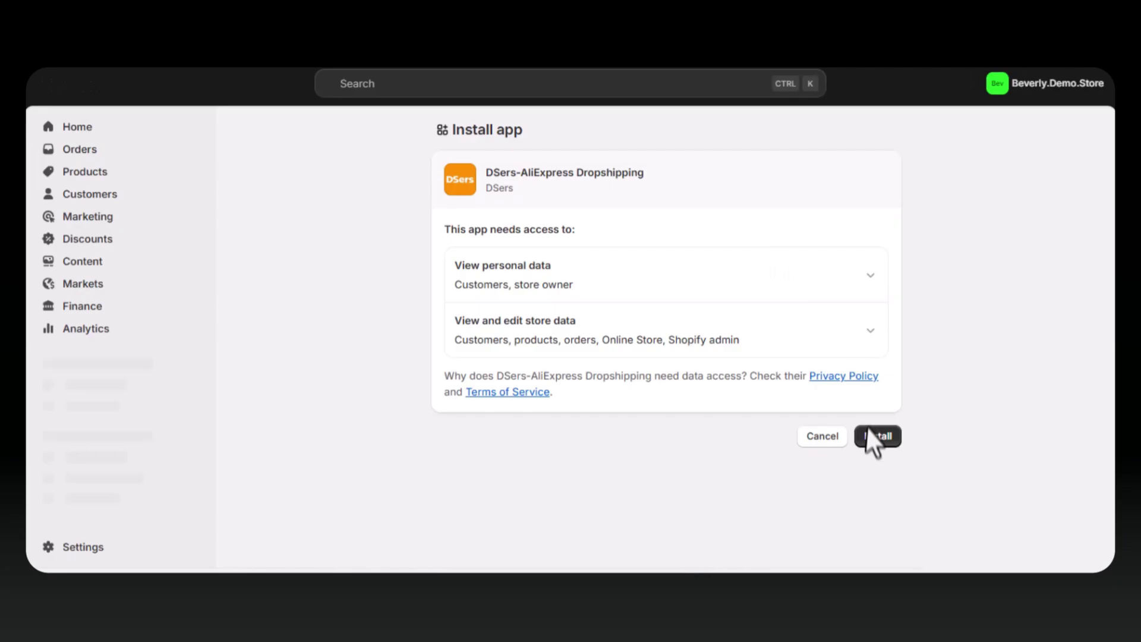
# Install the DSers app and have DSers create an account automatically
pyautogui.click(878, 437)
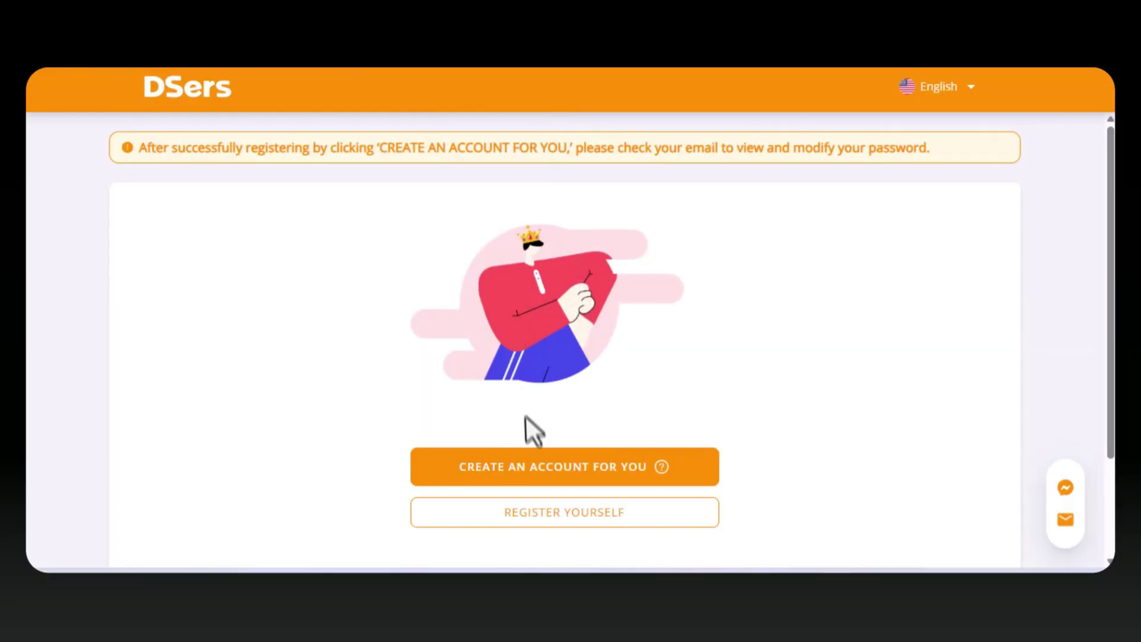
pyautogui.click(538, 469)
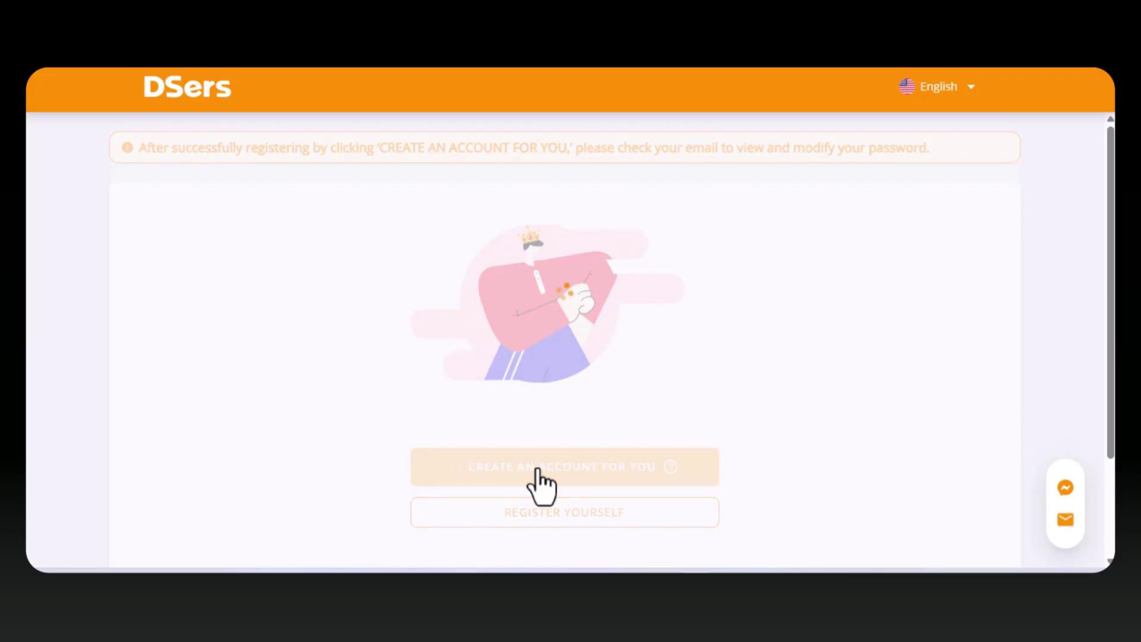
pyautogui.scroll(-1, 490, 326)
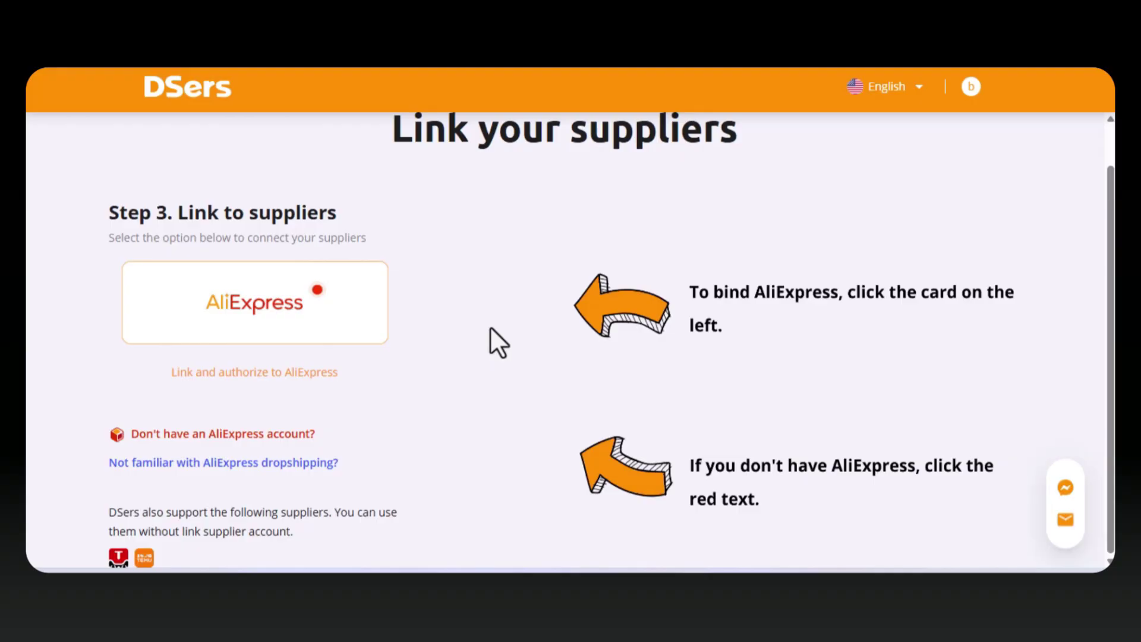
# Link DSers to AliExpress as supplier, authorize access, and dismiss the promotion popups
pyautogui.click(305, 304)
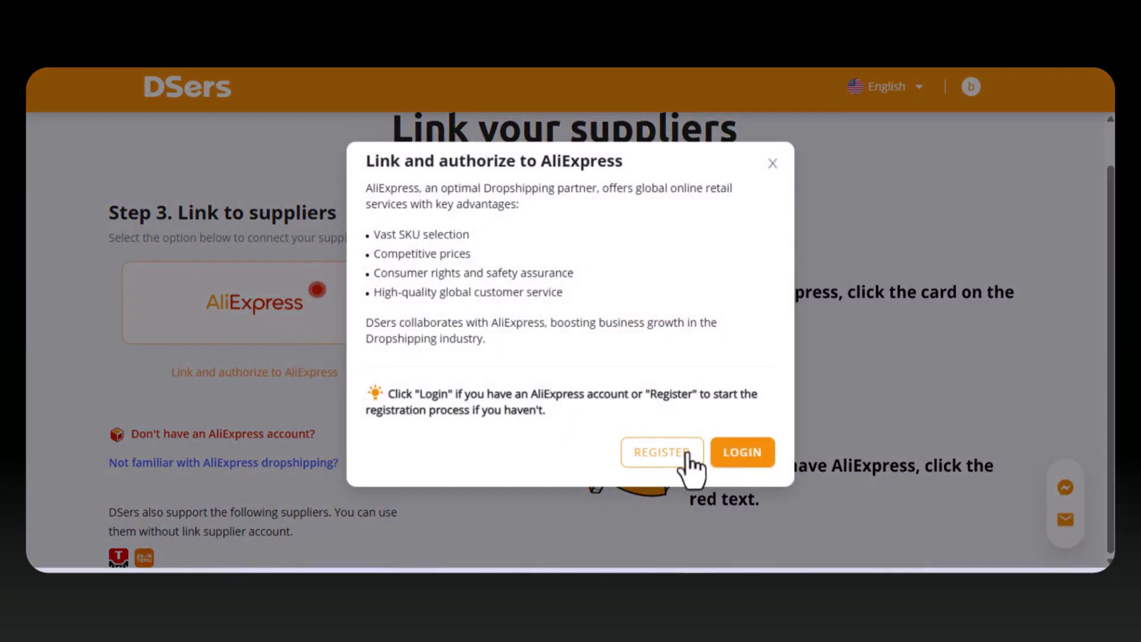
pyautogui.click(690, 458)
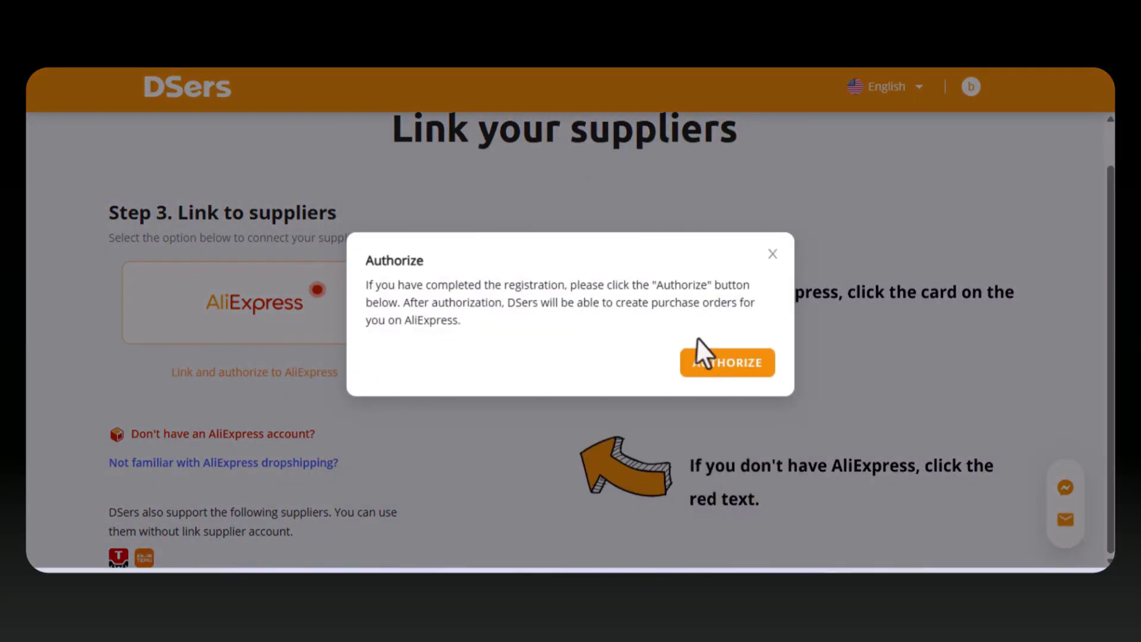
pyautogui.click(725, 364)
pyautogui.scroll(-1, 537, 300)
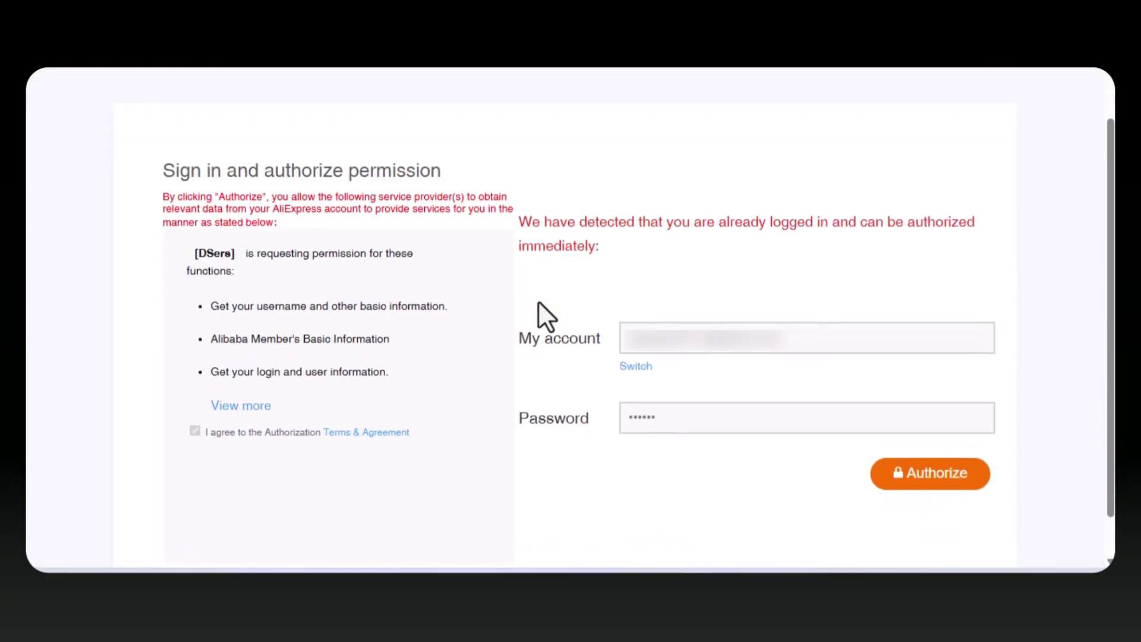
pyautogui.scroll(-1, 537, 301)
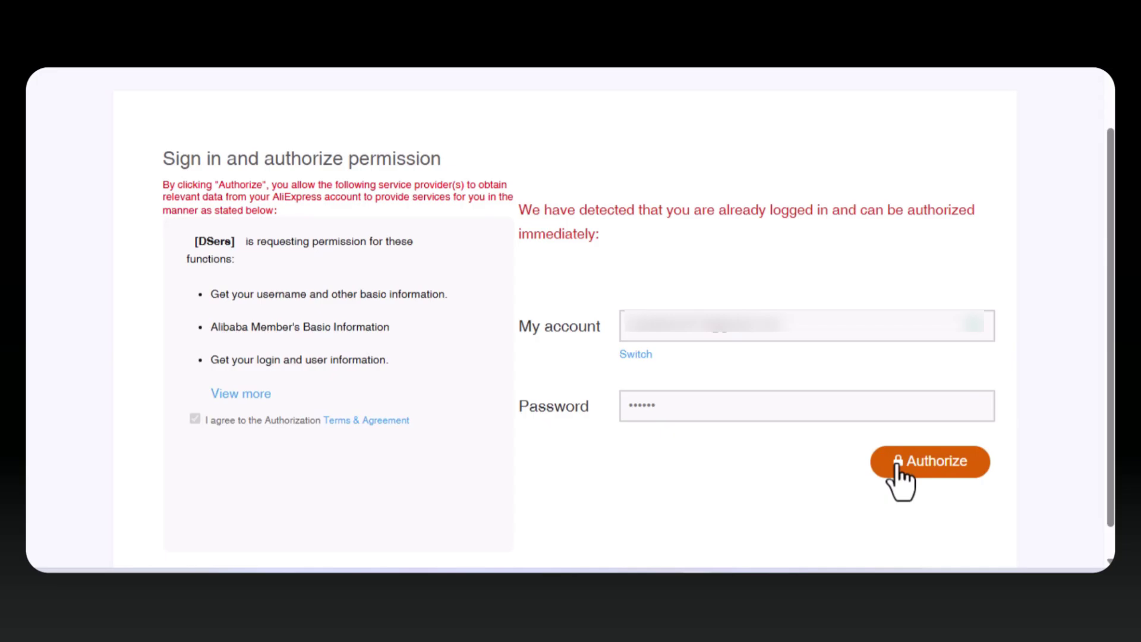
pyautogui.click(897, 465)
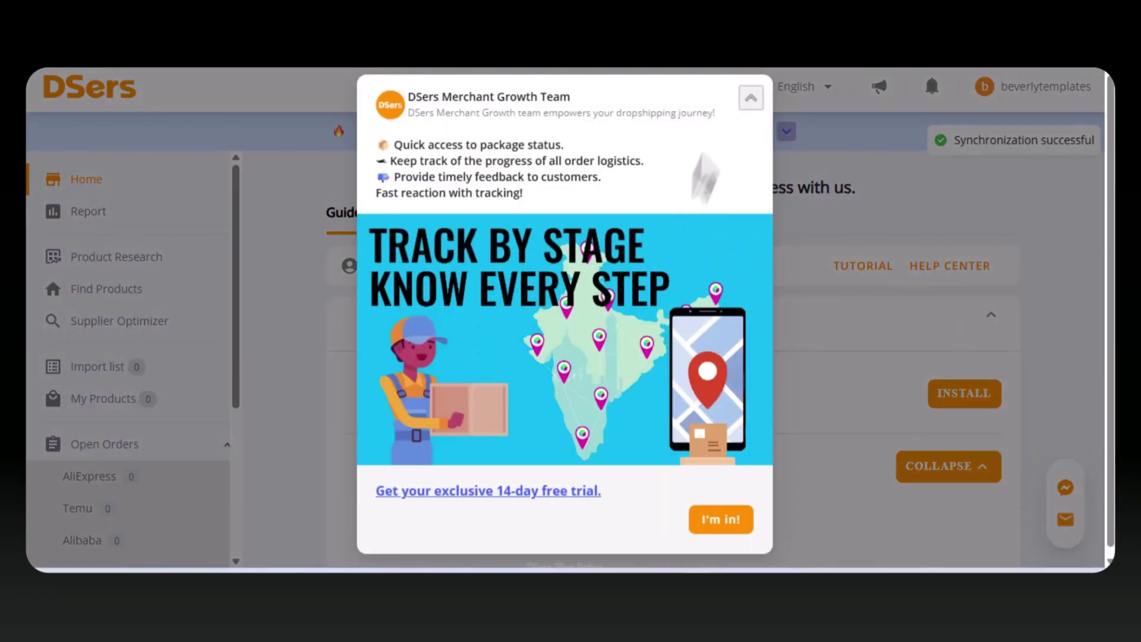
pyautogui.click(749, 104)
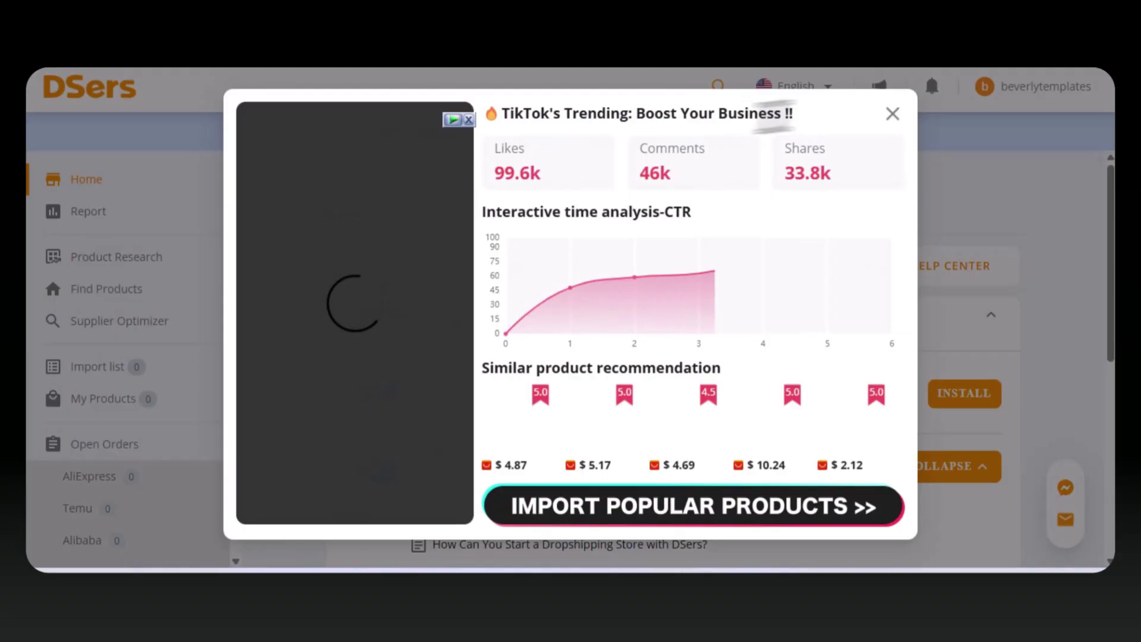
pyautogui.click(891, 116)
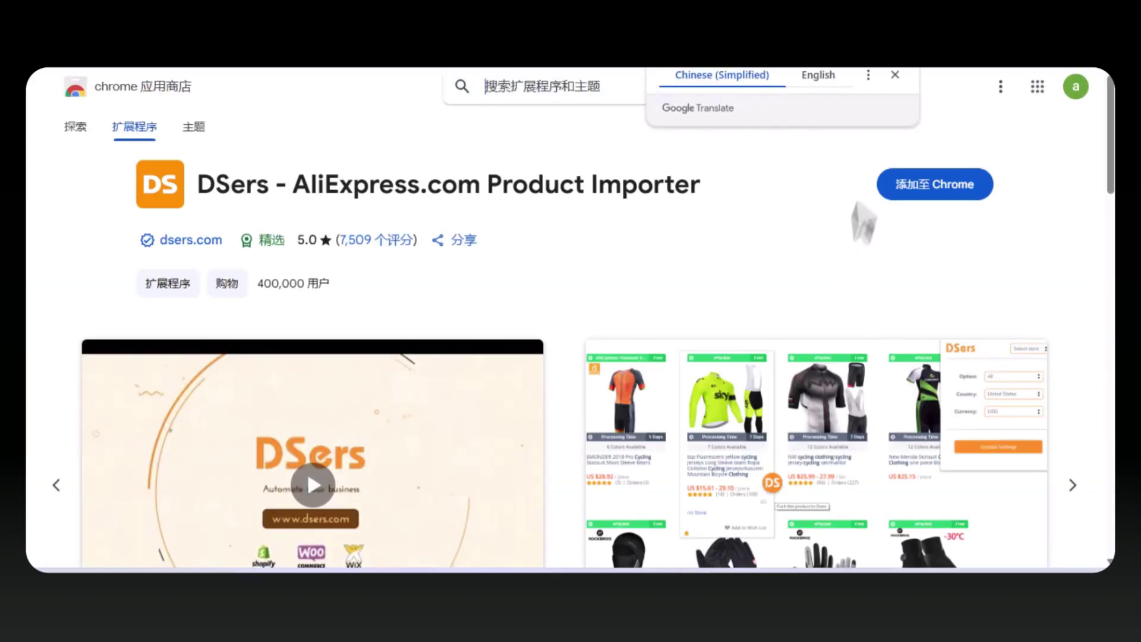
# Add the DSers - AliExpress.com Product Importer extension to Chrome
pyautogui.click(930, 185)
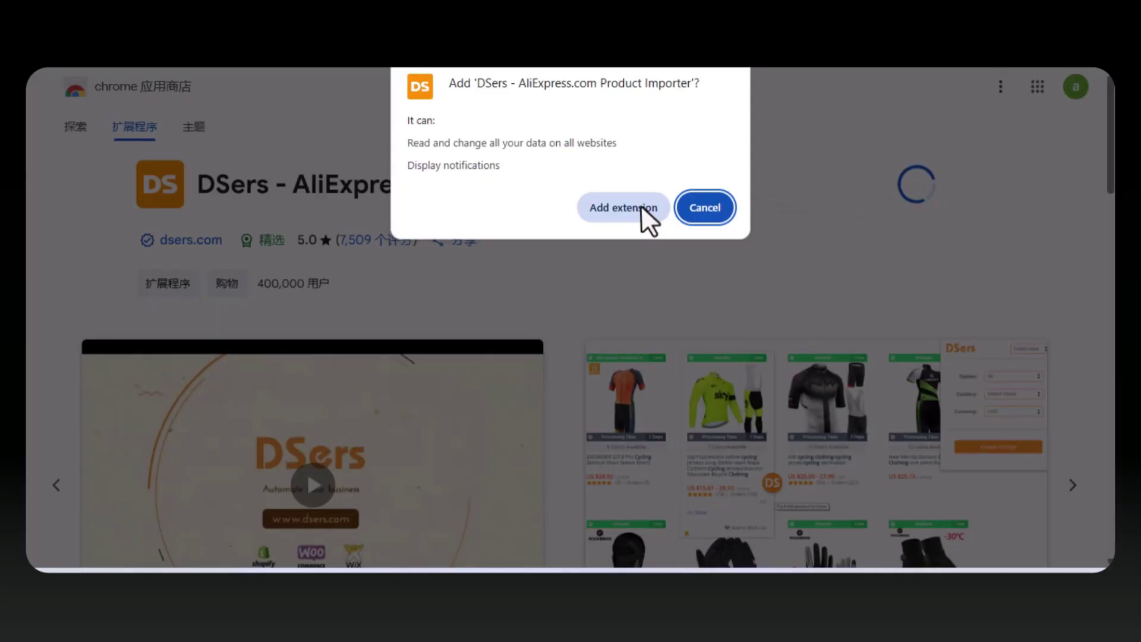
pyautogui.click(647, 209)
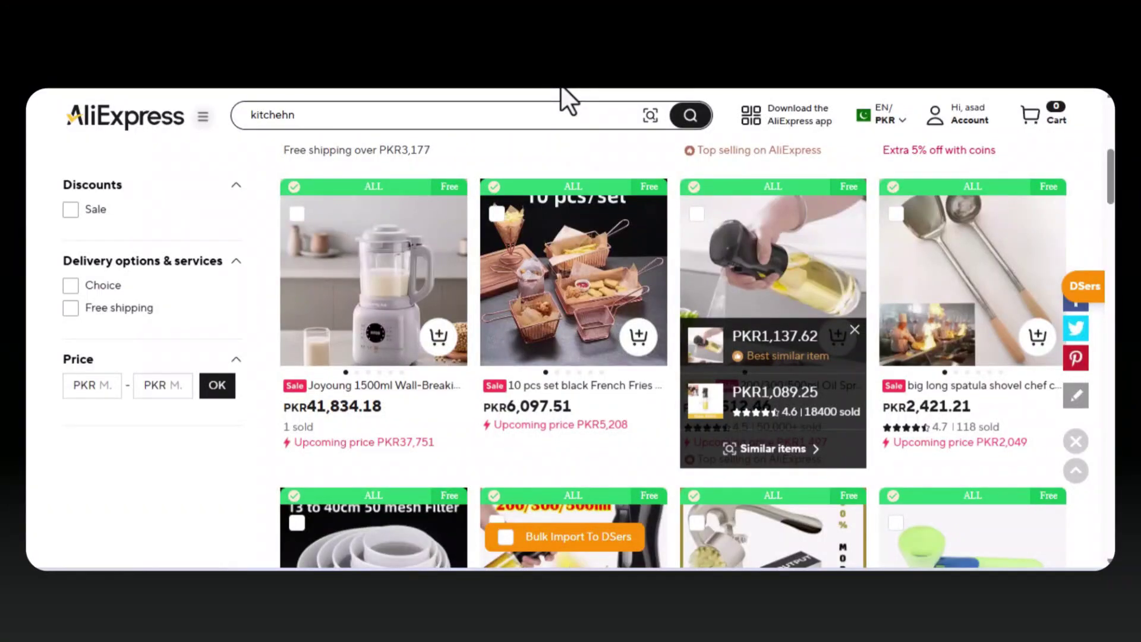
# Send the oil sprayer product from AliExpress search results to DSers using Add To DSers
pyautogui.moveTo(768, 253)
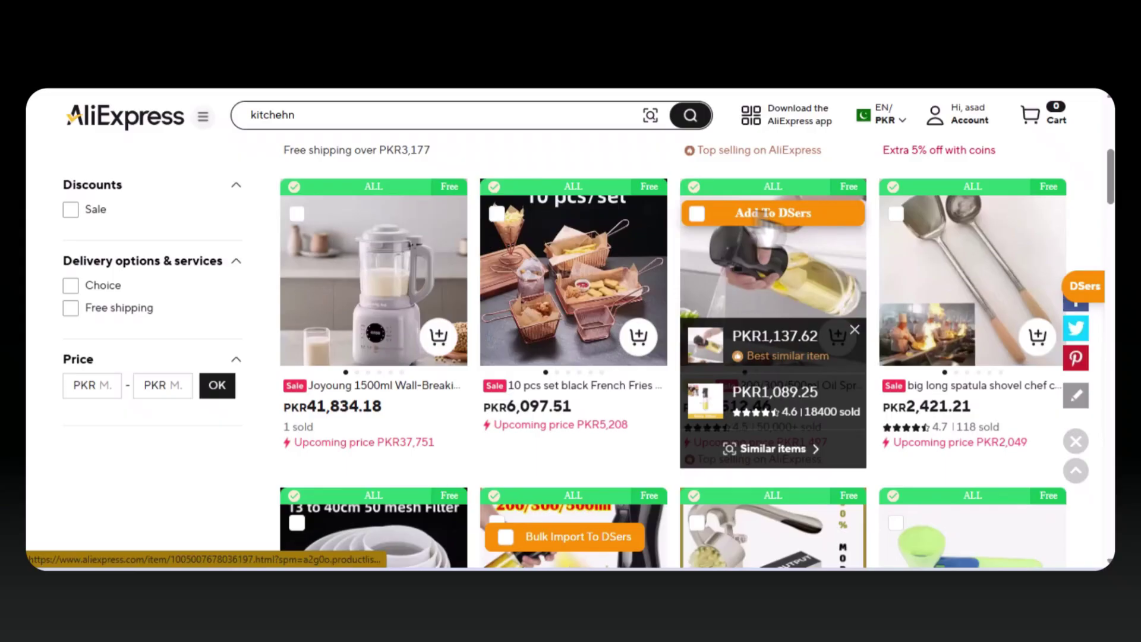
pyautogui.click(760, 214)
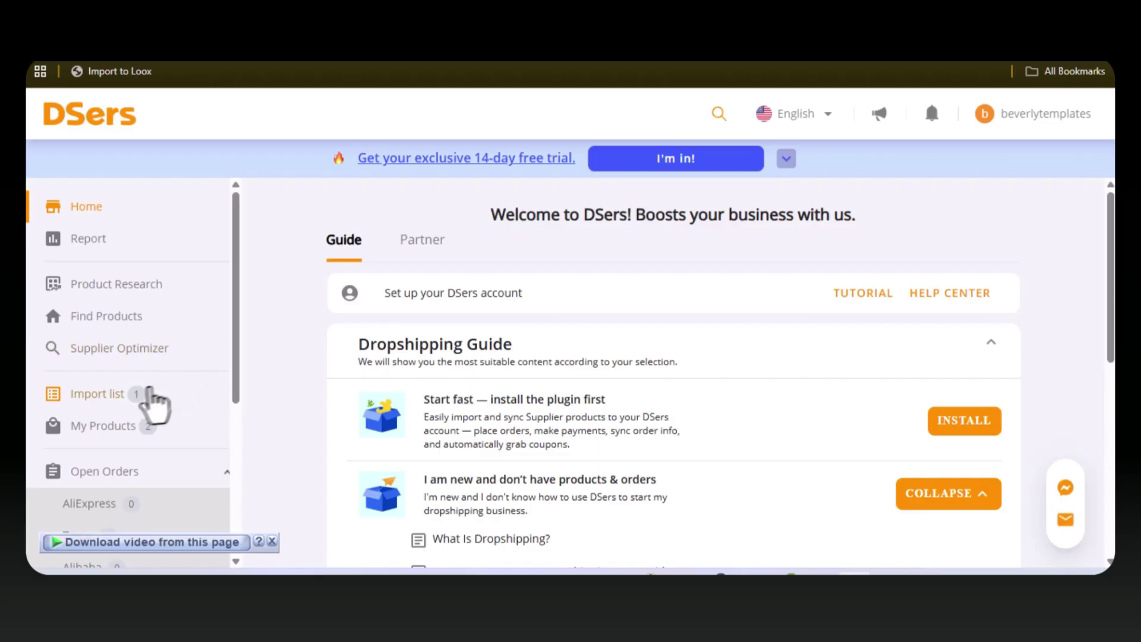
# Open Edit Product Detail for the oil sprayer, showing 0.18 kg weight and 10×5×8 cm dimensions
pyautogui.click(116, 394)
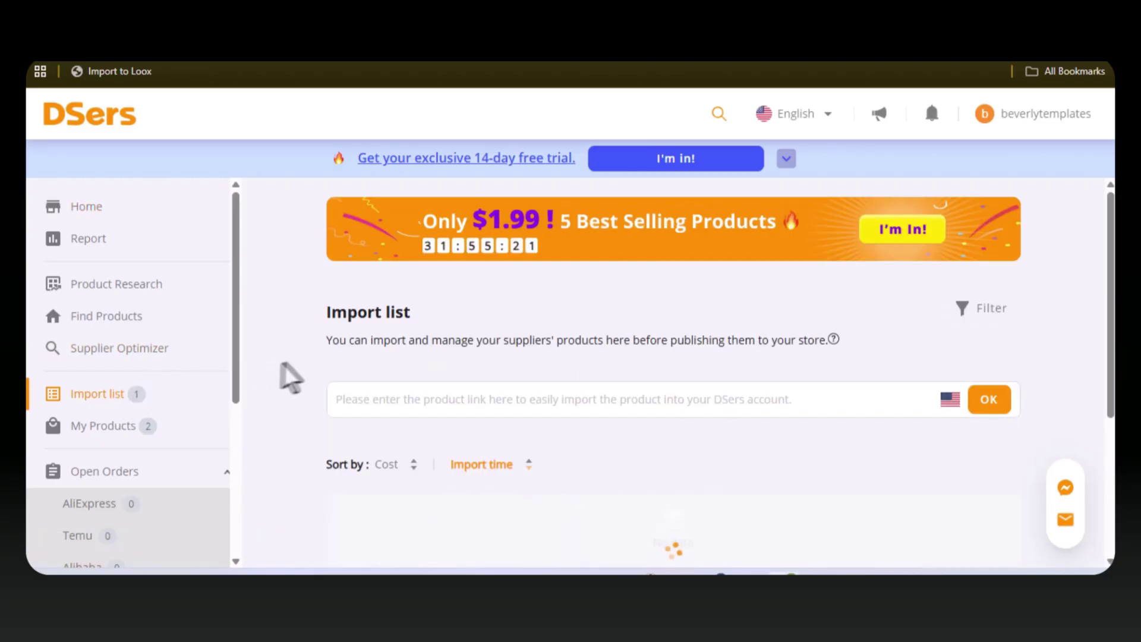
pyautogui.scroll(-3, 330, 378)
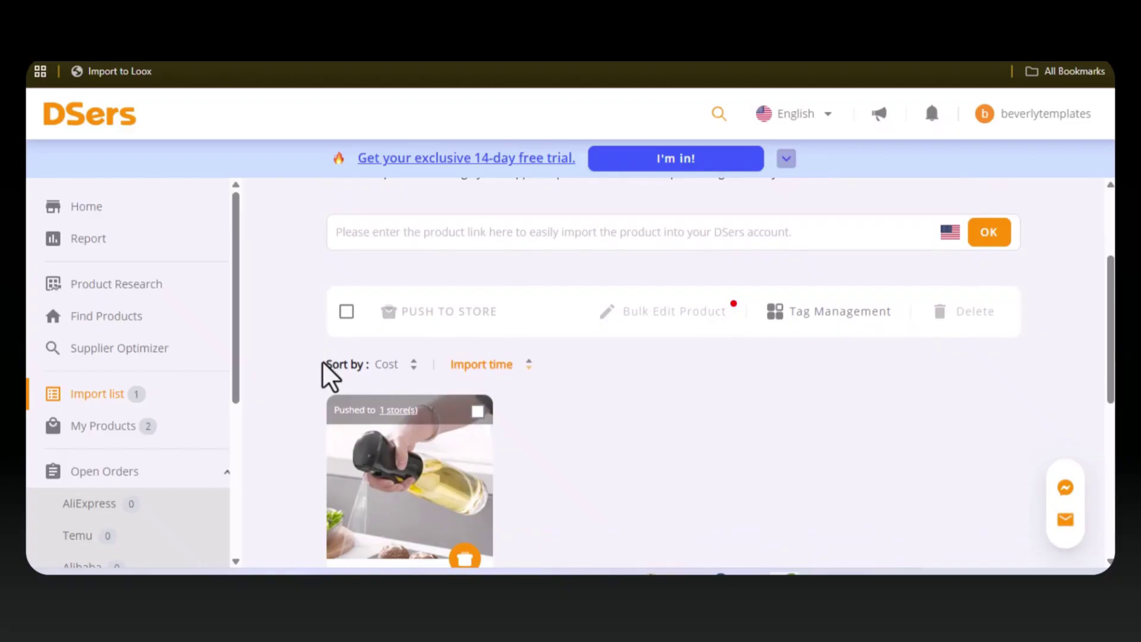
pyautogui.scroll(-4, 322, 364)
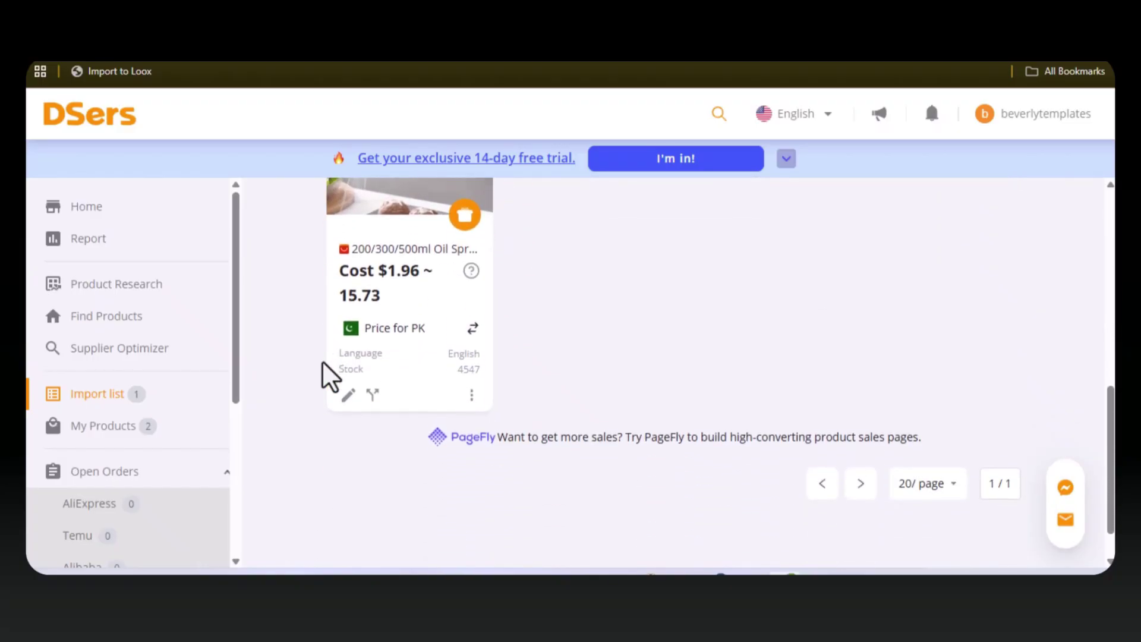
pyautogui.click(350, 394)
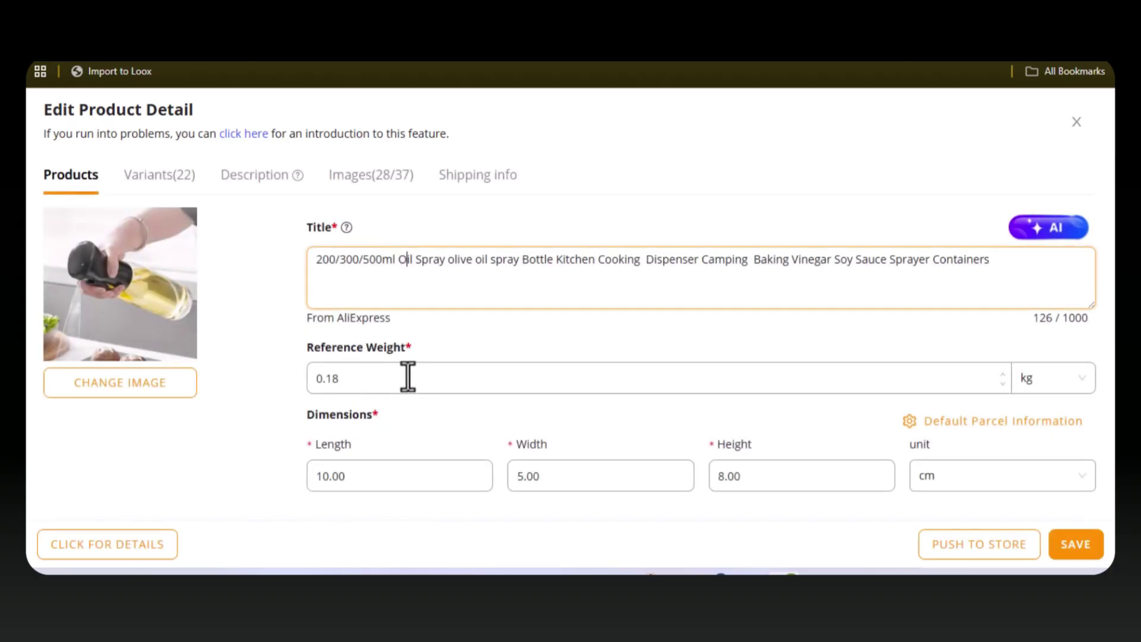
pyautogui.scroll(-2, 468, 441)
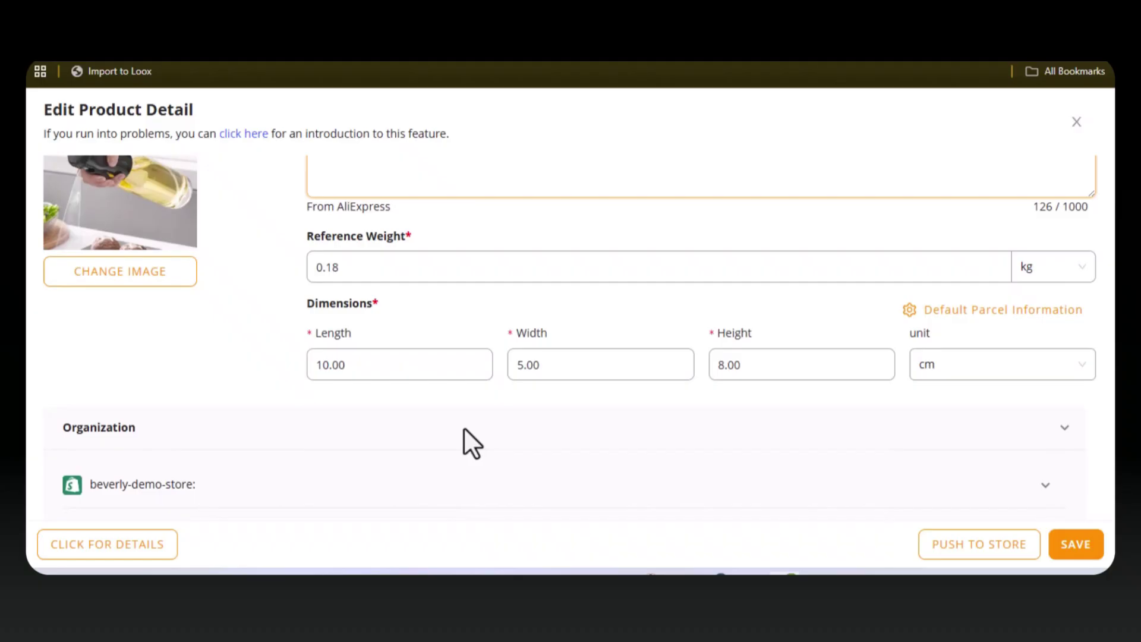
pyautogui.scroll(2, 467, 439)
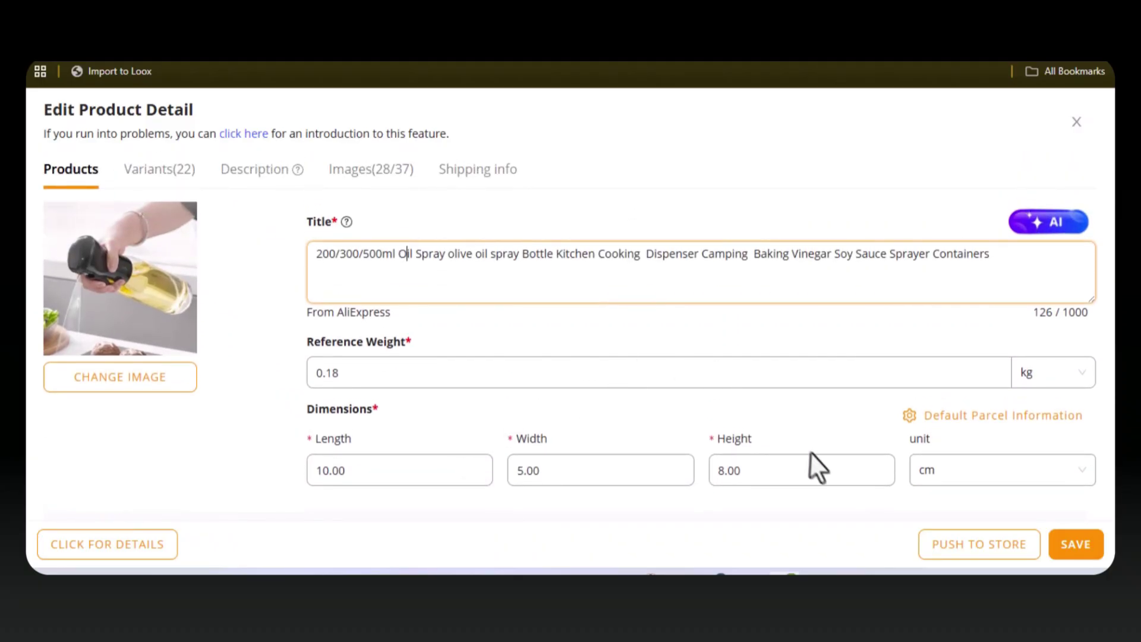
# Push the oil sprayer from DSers to the Shopify store and view it in Products
pyautogui.click(958, 551)
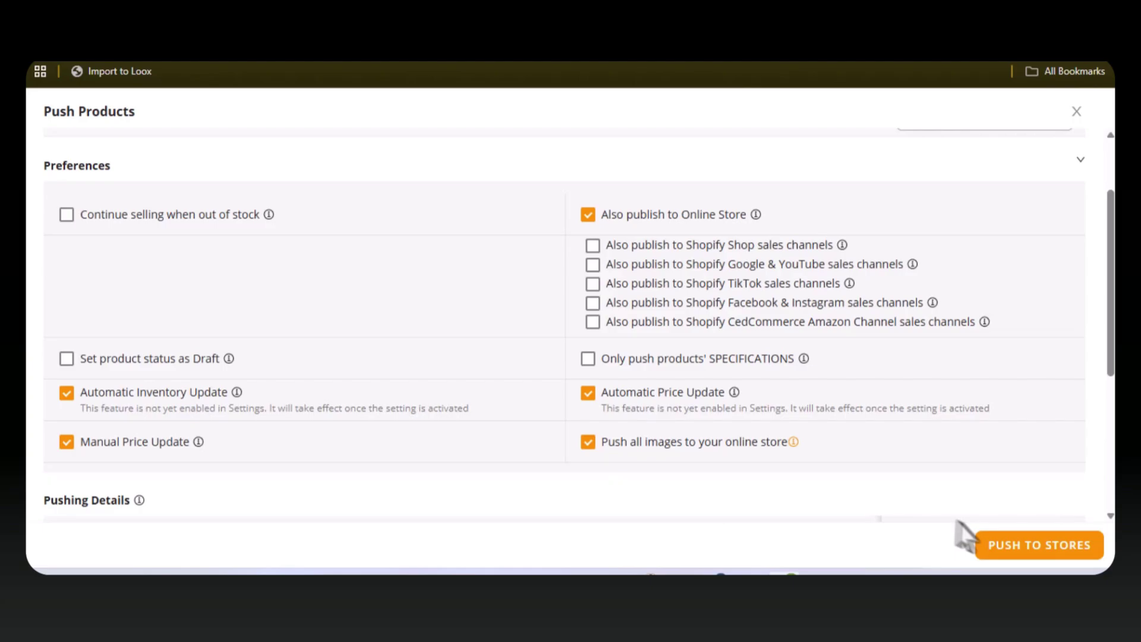
pyautogui.click(1014, 549)
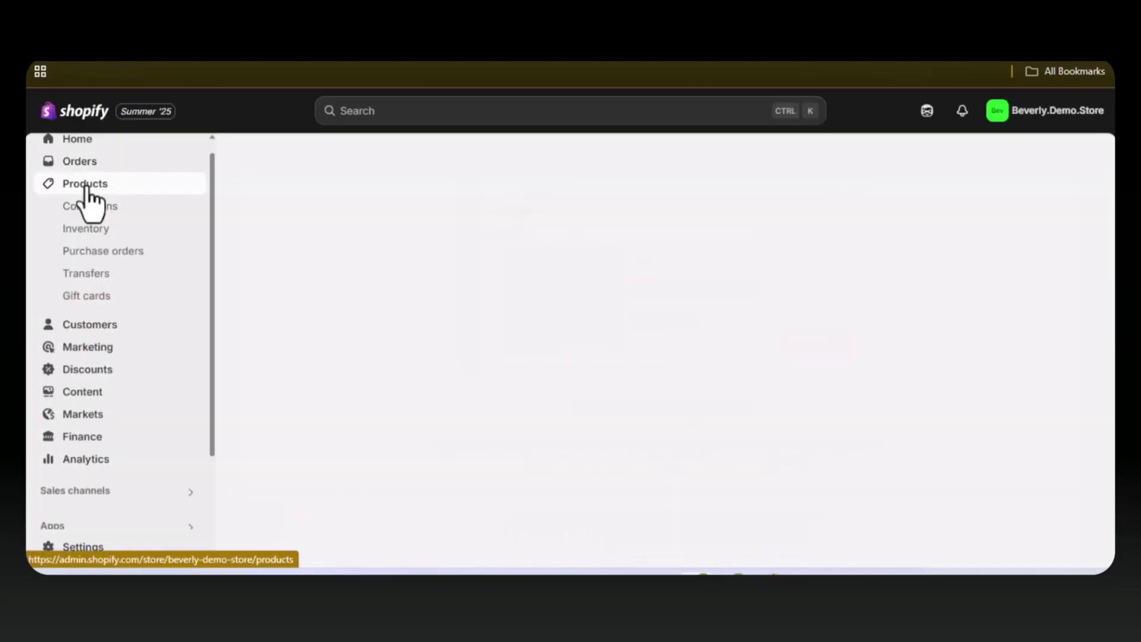
pyautogui.click(85, 184)
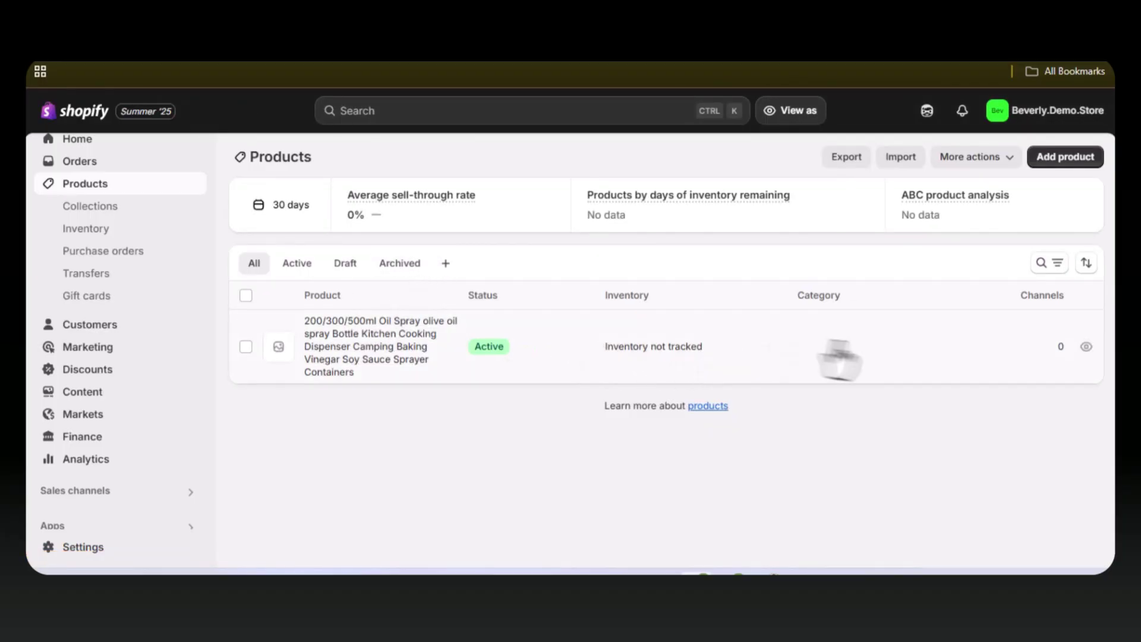
# Open the oil sprayer's admin product page and look over its title and description
pyautogui.click(498, 333)
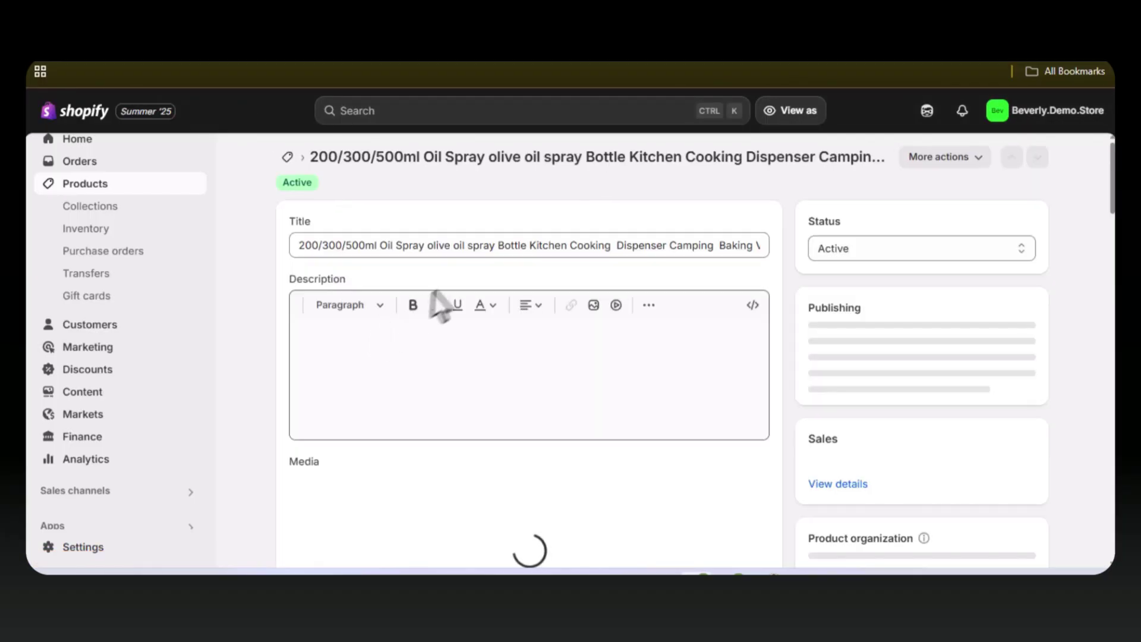
pyautogui.click(517, 238)
pyautogui.click(463, 392)
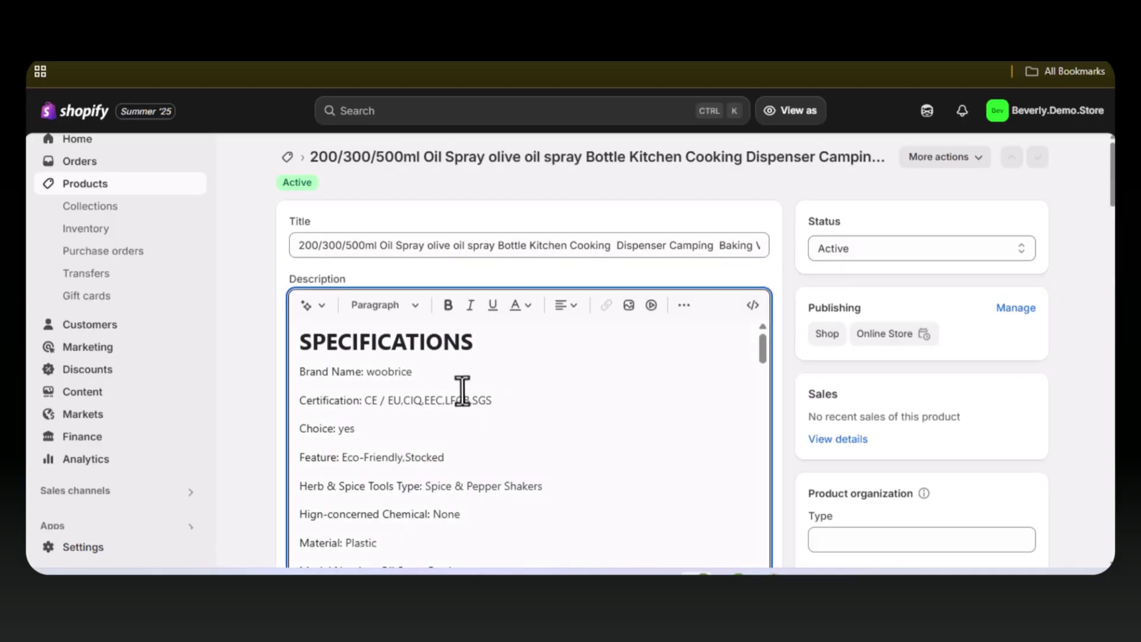
pyautogui.scroll(-10, 462, 392)
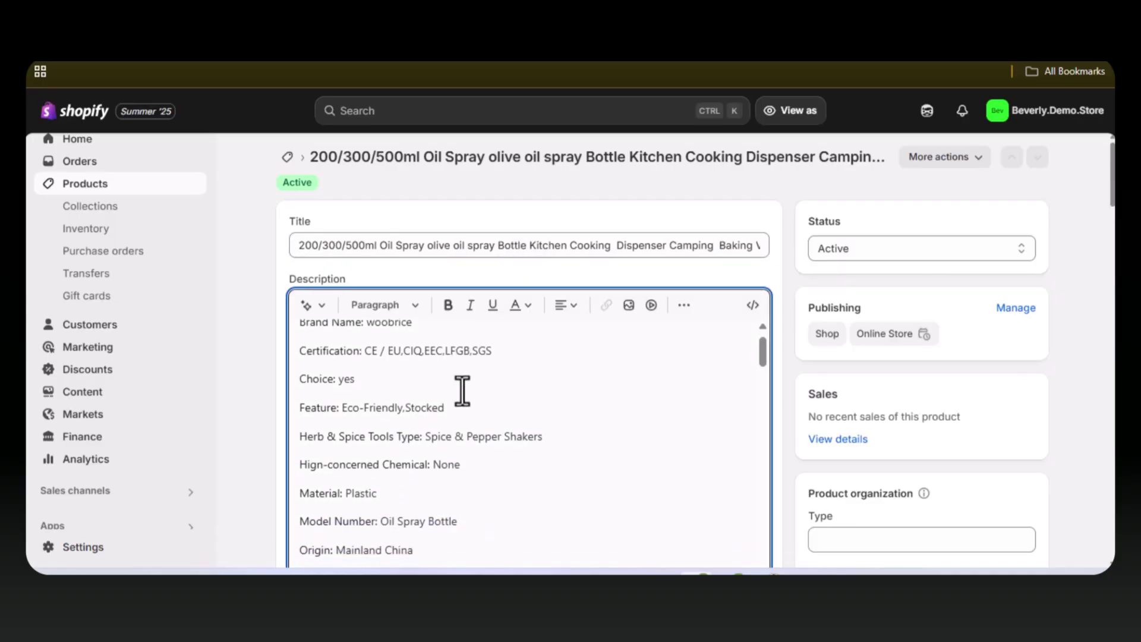
pyautogui.click(963, 172)
# Preview the oil sprayer on the storefront and scroll through its variants and specifications
pyautogui.click(956, 256)
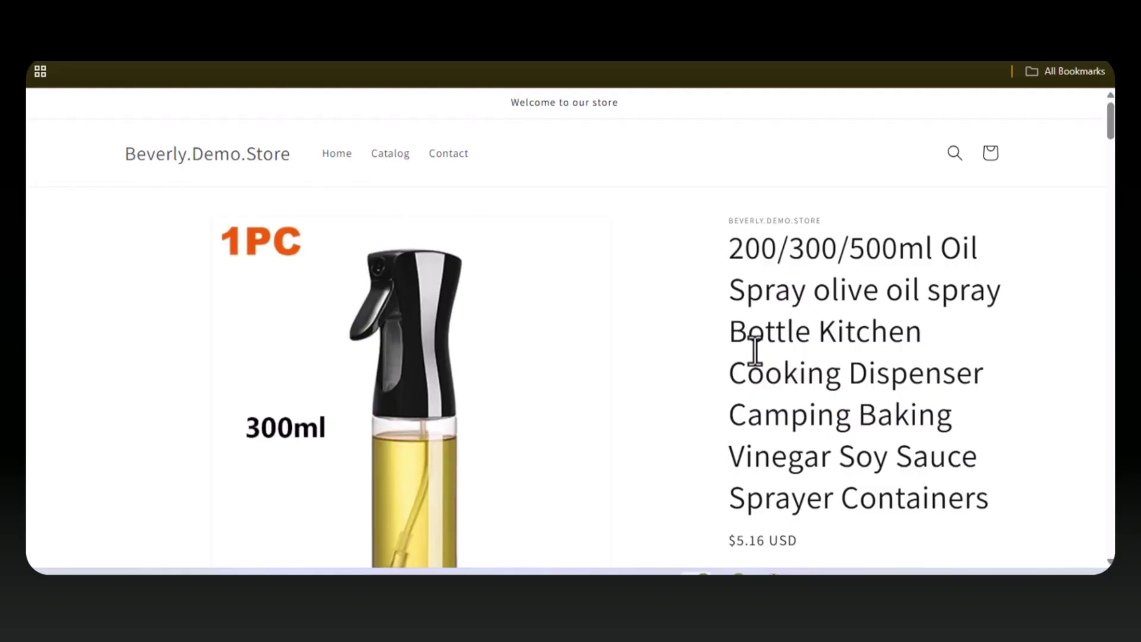
pyautogui.scroll(-5, 754, 349)
pyautogui.scroll(-5, 754, 351)
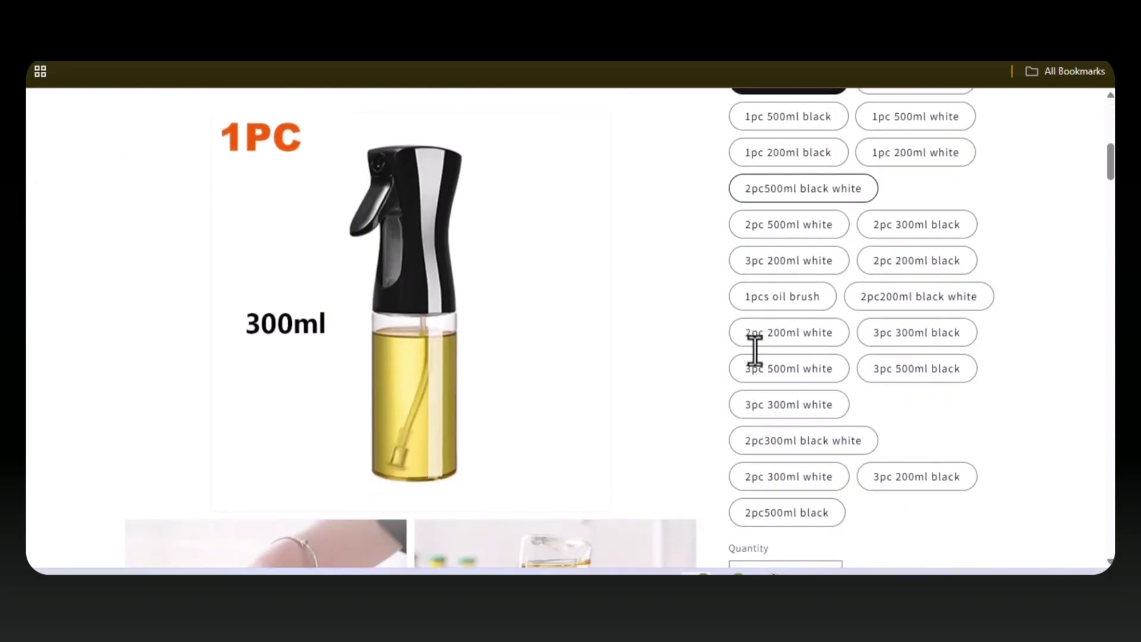
pyautogui.scroll(2, 756, 351)
pyautogui.scroll(5, 755, 351)
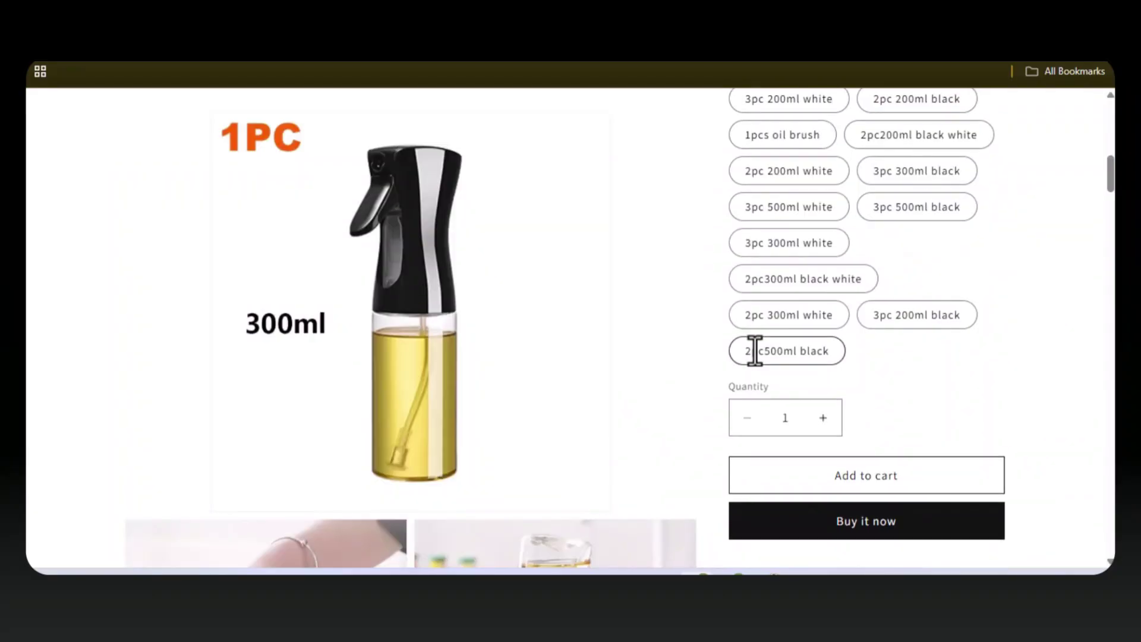
pyautogui.scroll(-4, 754, 349)
pyautogui.scroll(-3, 754, 349)
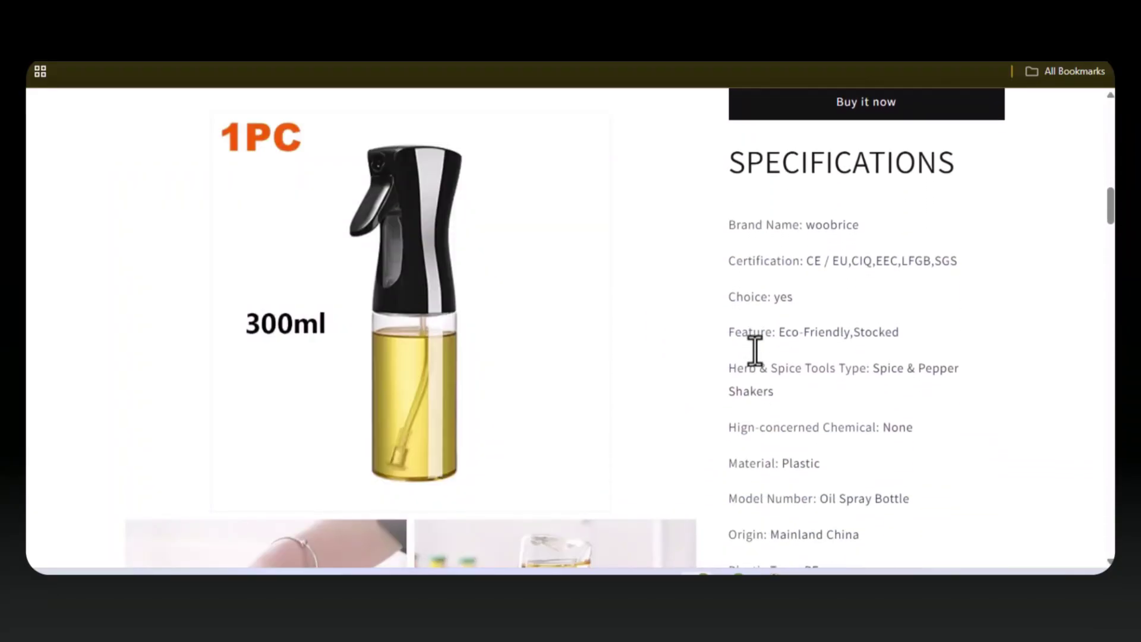
pyautogui.scroll(10, 755, 349)
pyautogui.scroll(3, 754, 349)
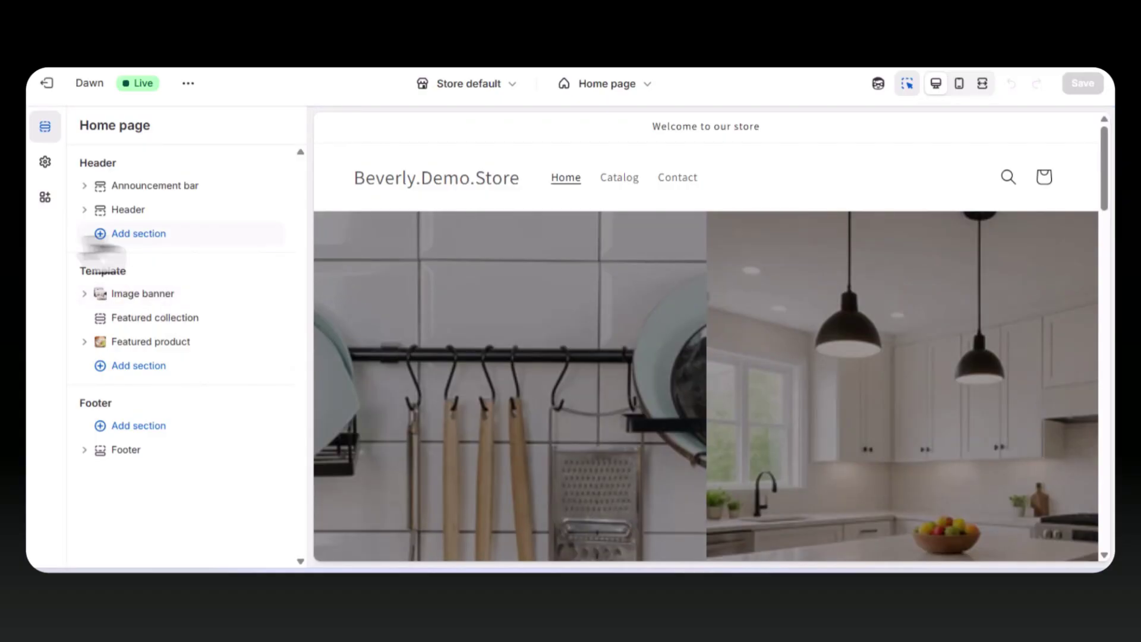
# From the theme's App embeds, search the Shopify App Store for 'loox'
pyautogui.click(45, 197)
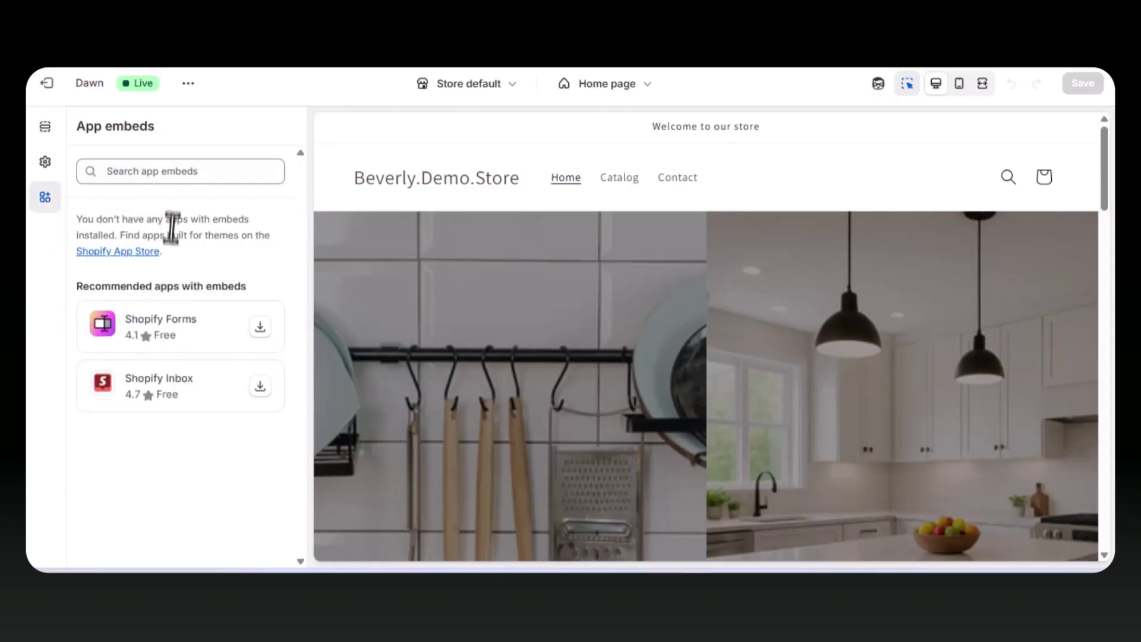
pyautogui.click(144, 252)
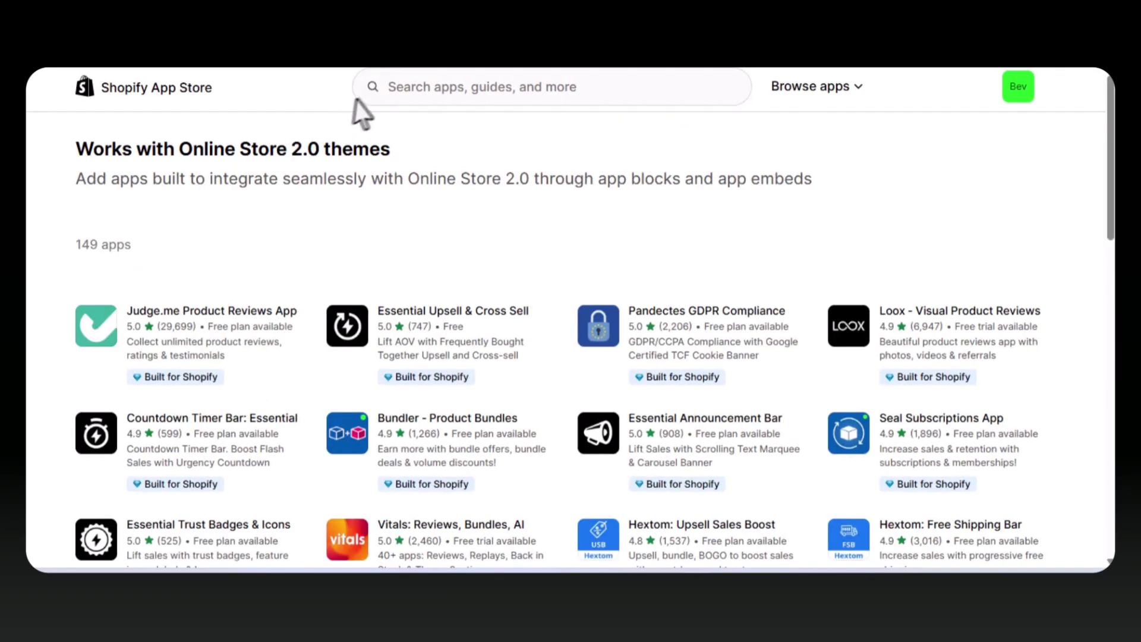
pyautogui.click(393, 91)
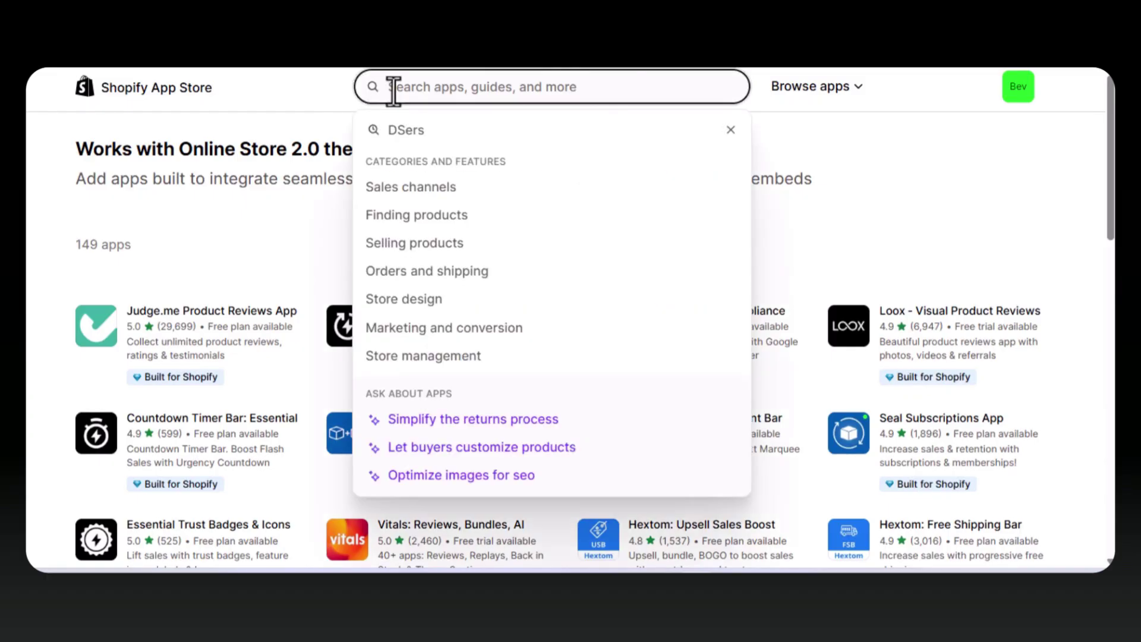
pyautogui.write('loox')
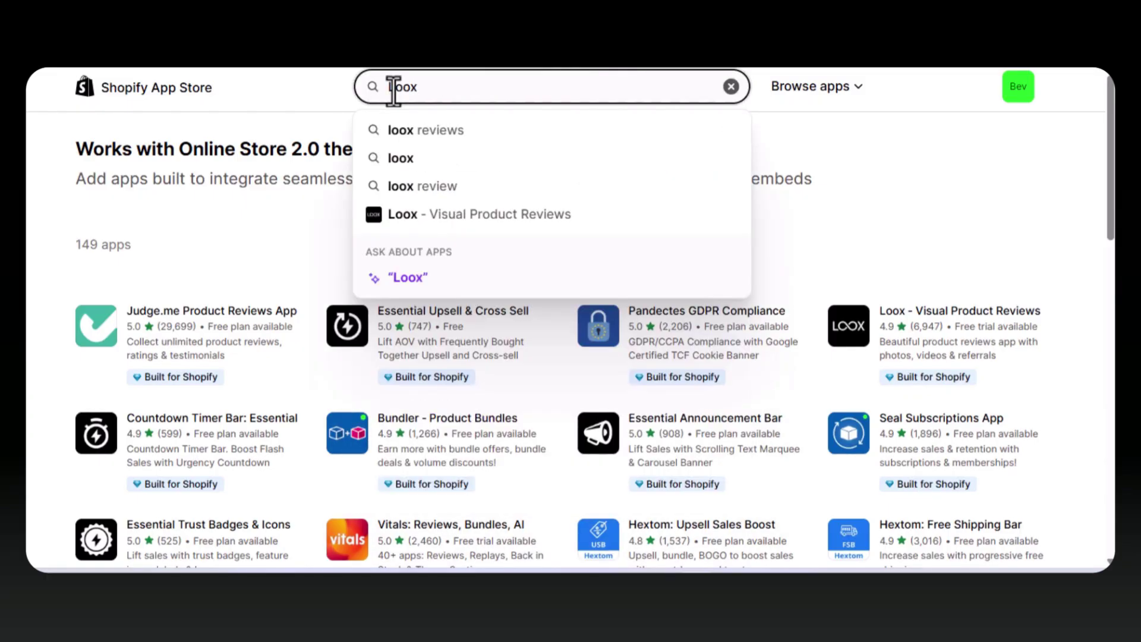
pyautogui.press('Return')
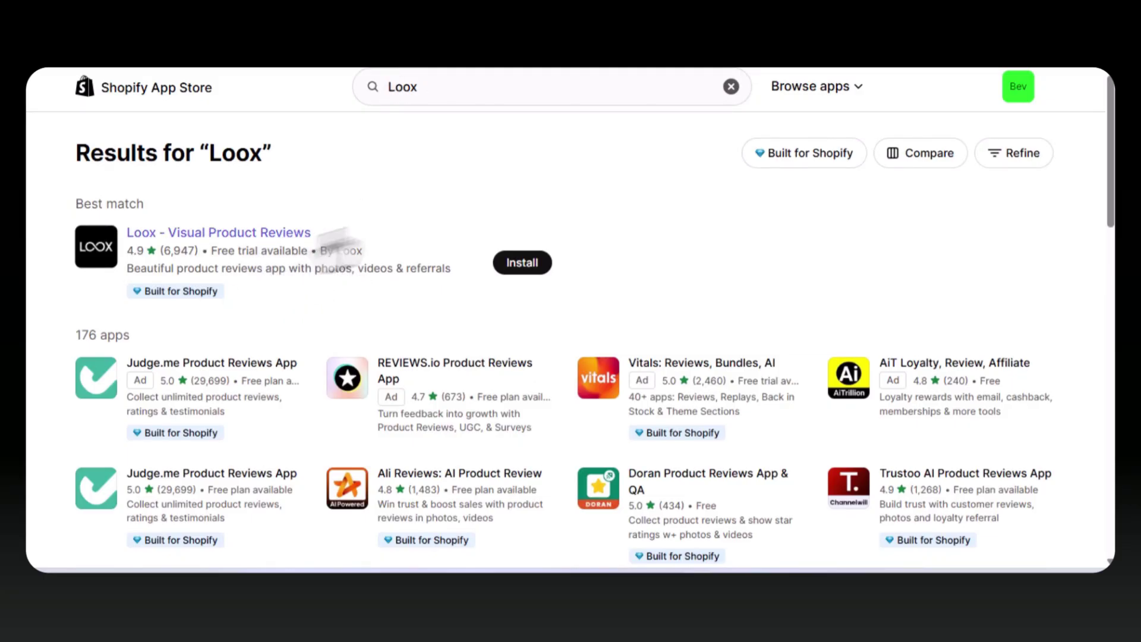
# Install Loox on the free plan, keeping default colours and review requests 14 days after fulfillment
pyautogui.click(520, 265)
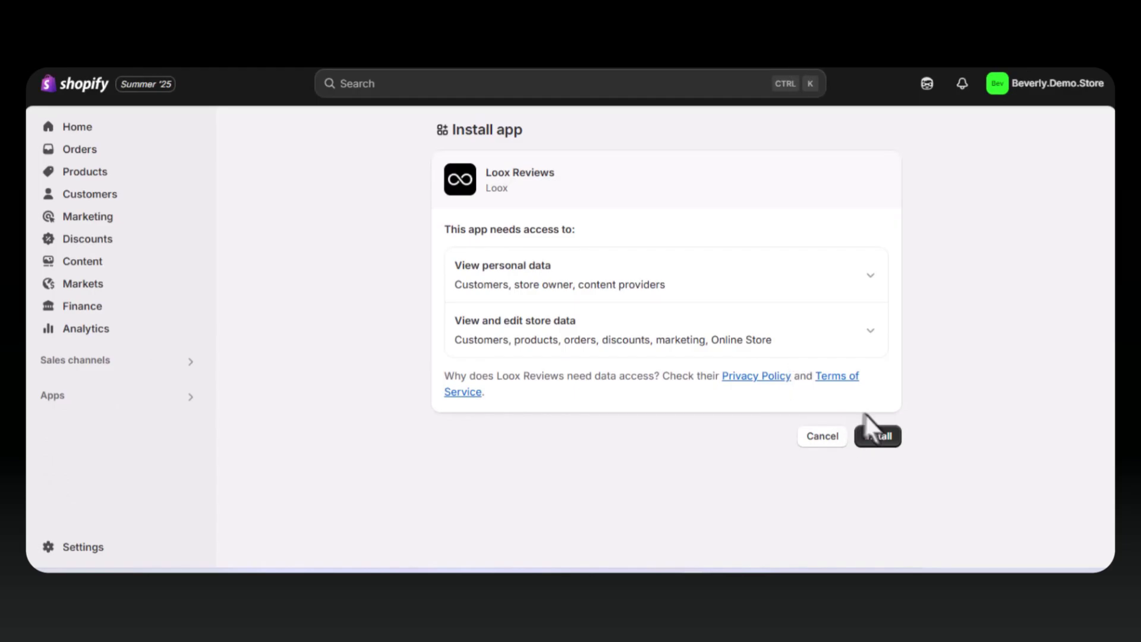
pyautogui.click(878, 440)
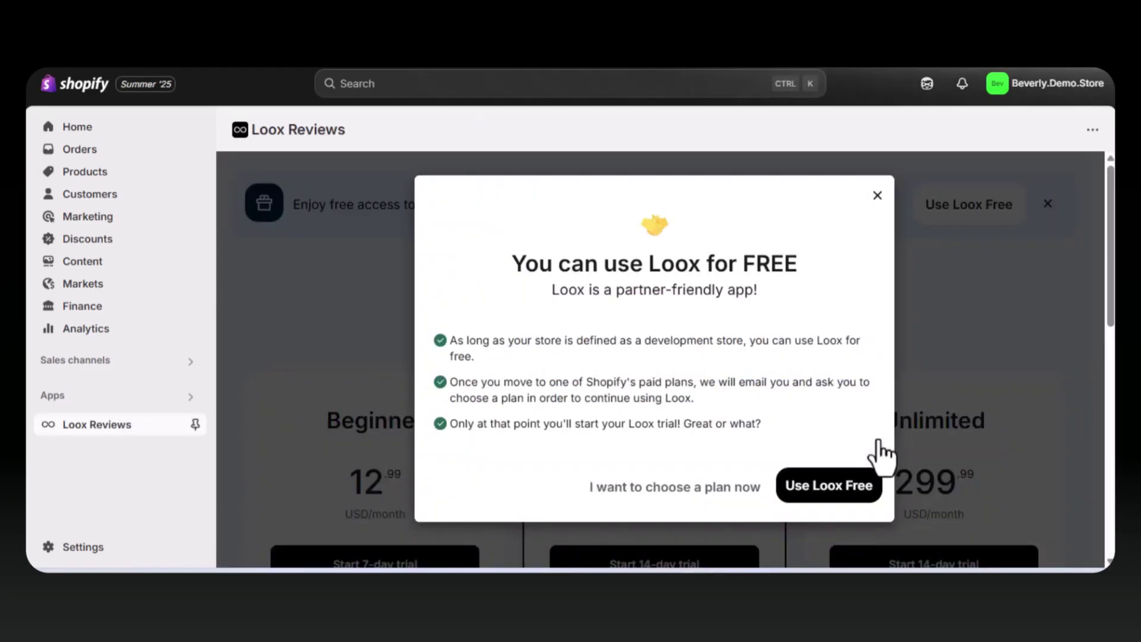
pyautogui.click(815, 493)
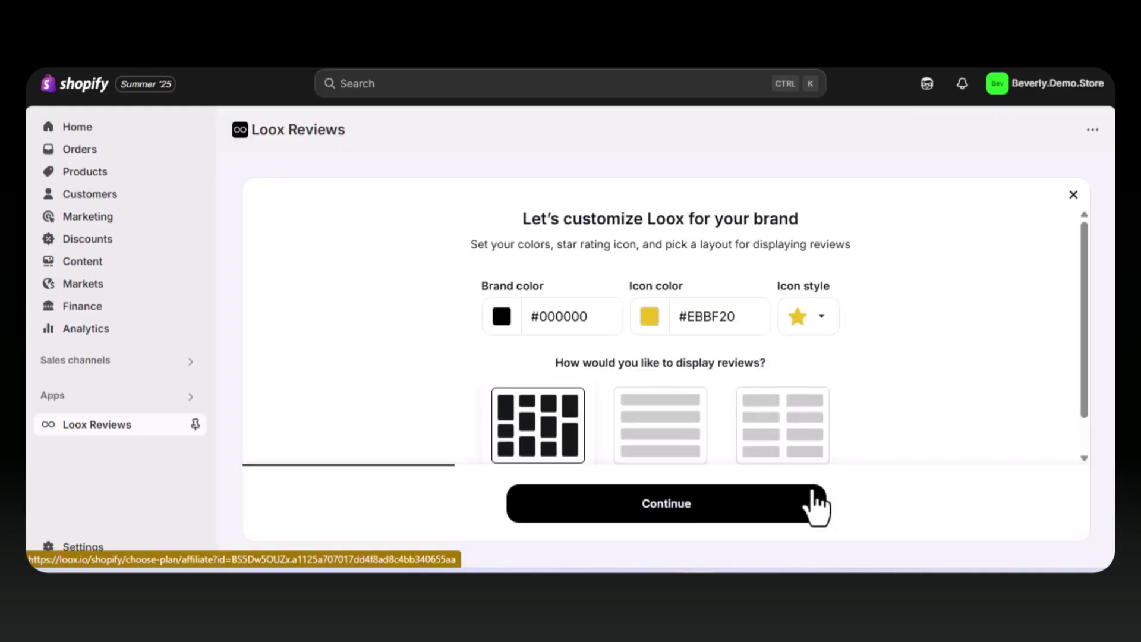
pyautogui.click(743, 504)
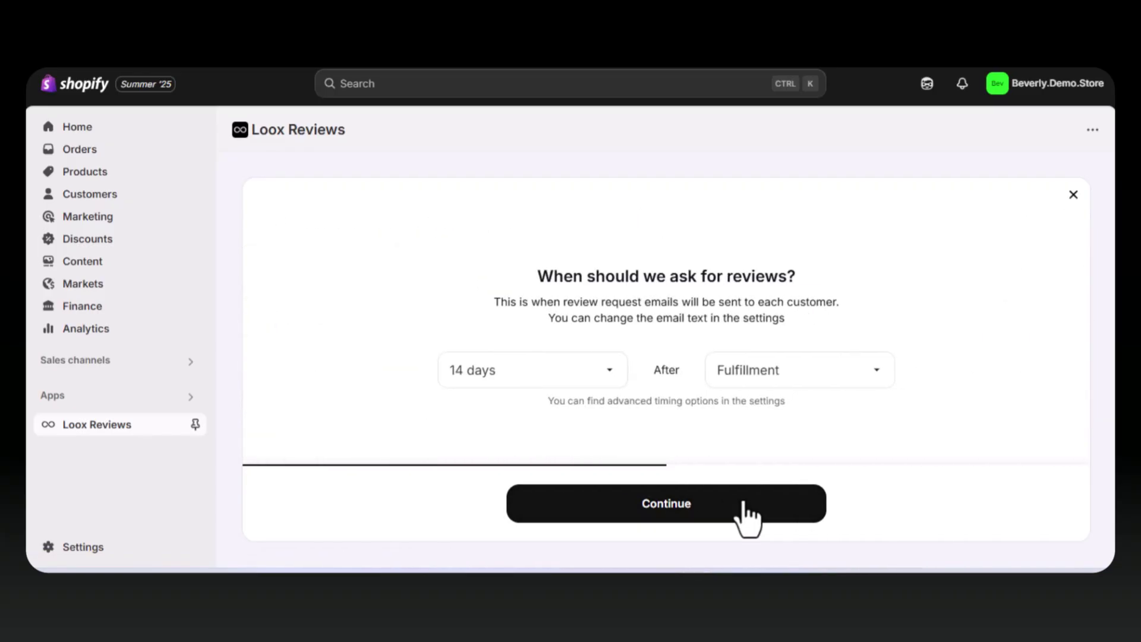
pyautogui.click(743, 505)
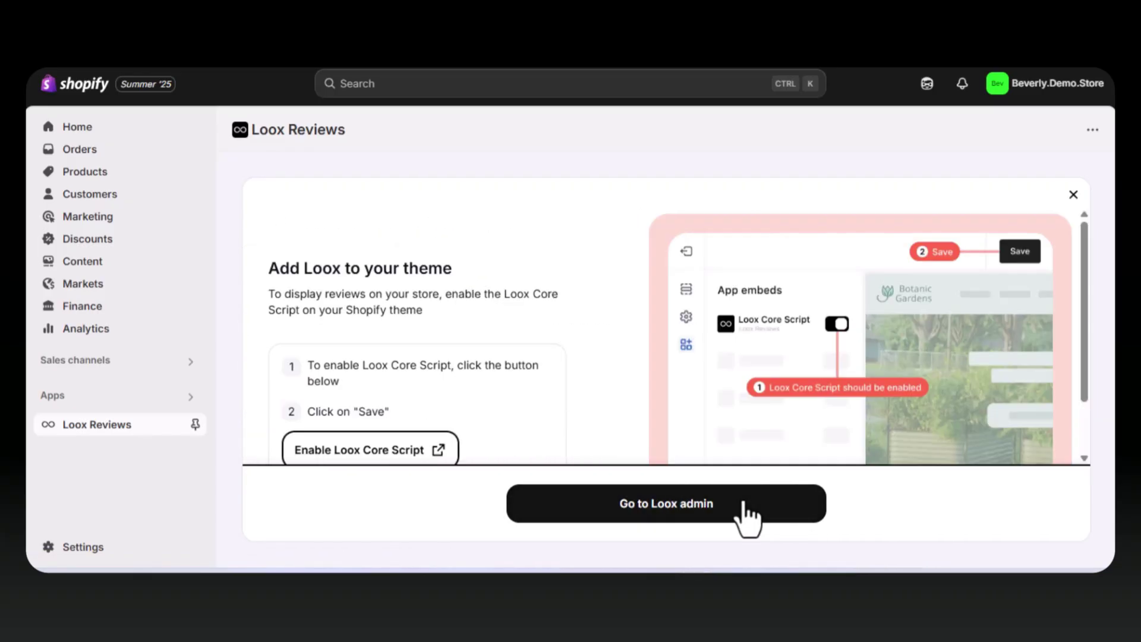
pyautogui.click(732, 504)
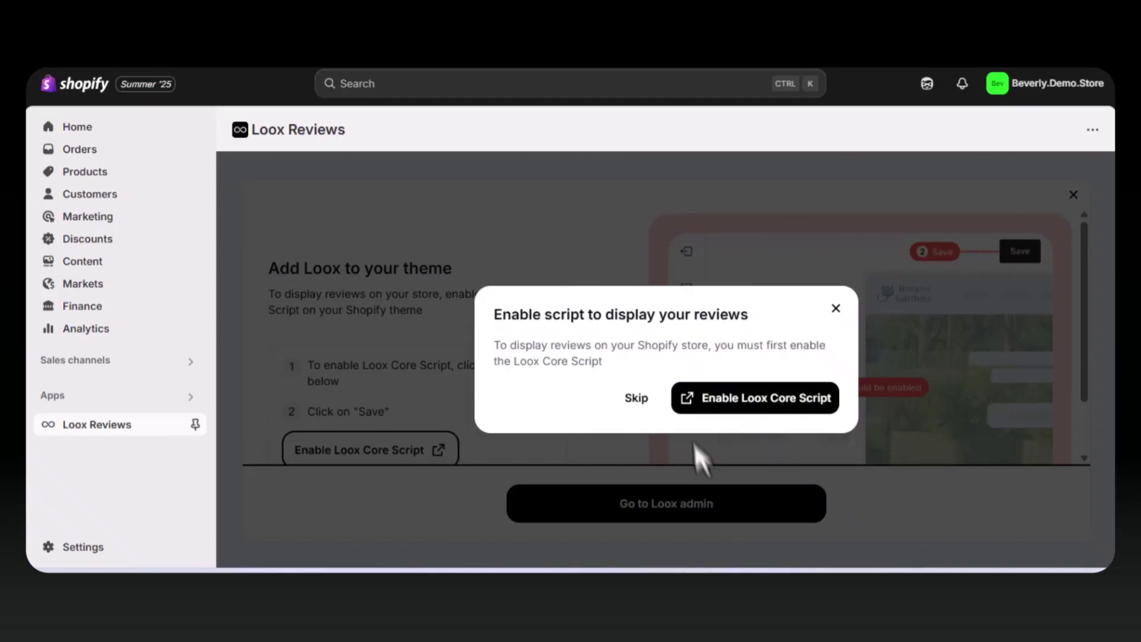
# Enable the Loox Core Script app embed in the Dawn theme and save it
pyautogui.click(740, 406)
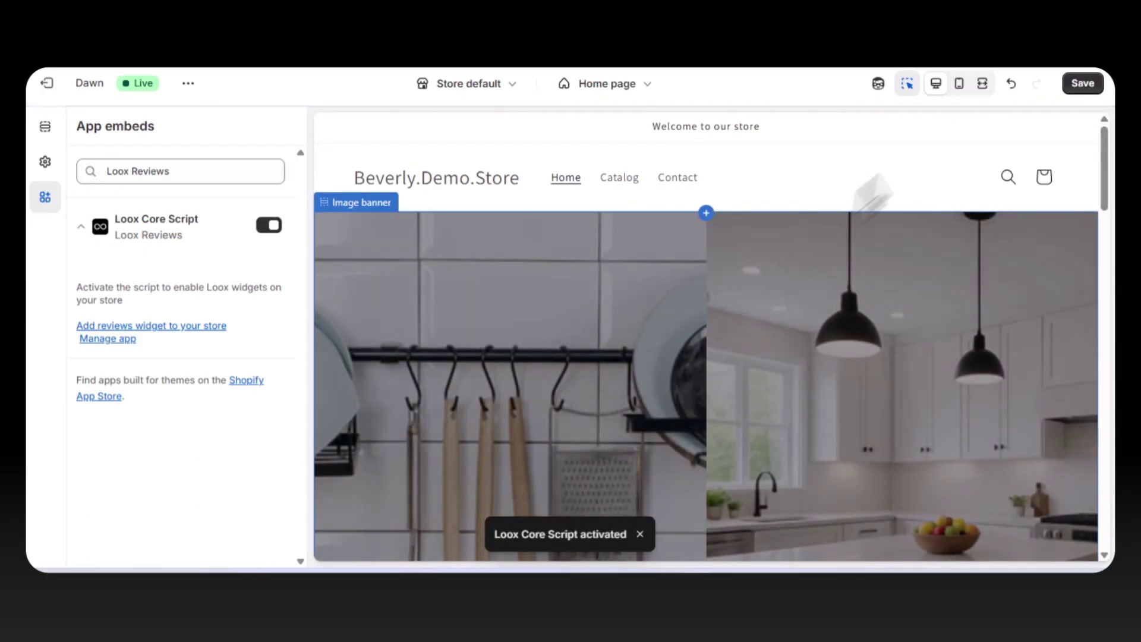
pyautogui.click(1079, 86)
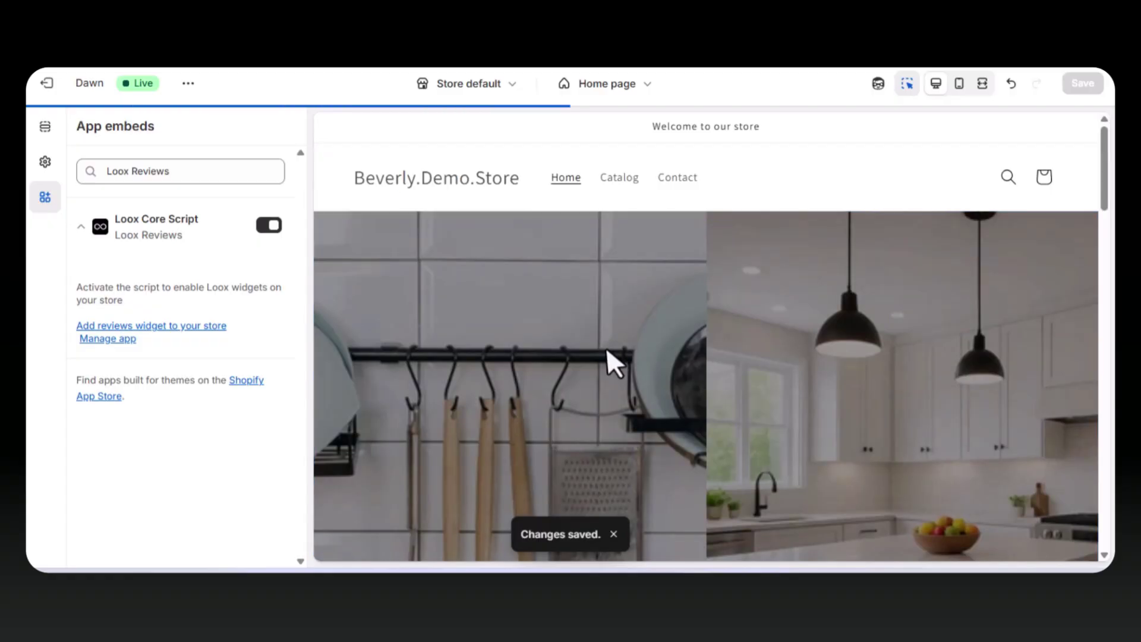
pyautogui.scroll(-3, 606, 348)
pyautogui.scroll(-2, 605, 348)
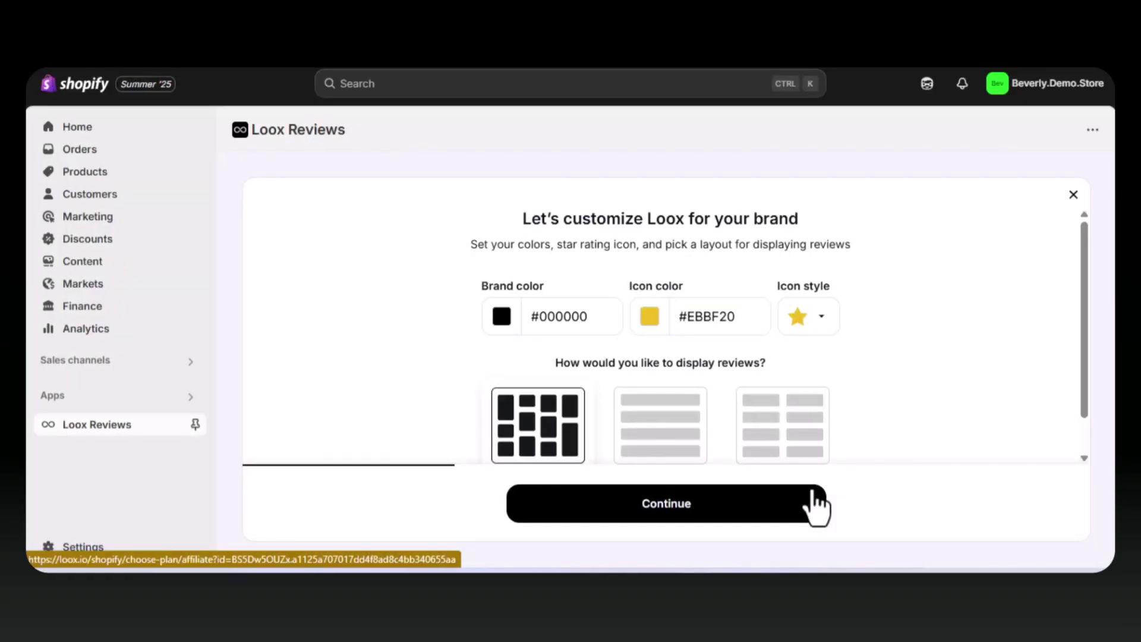
# Accept default colours, 14-day timing and 15% photo-review discount, then show the Import Reviews sources
pyautogui.click(748, 516)
pyautogui.click(748, 516)
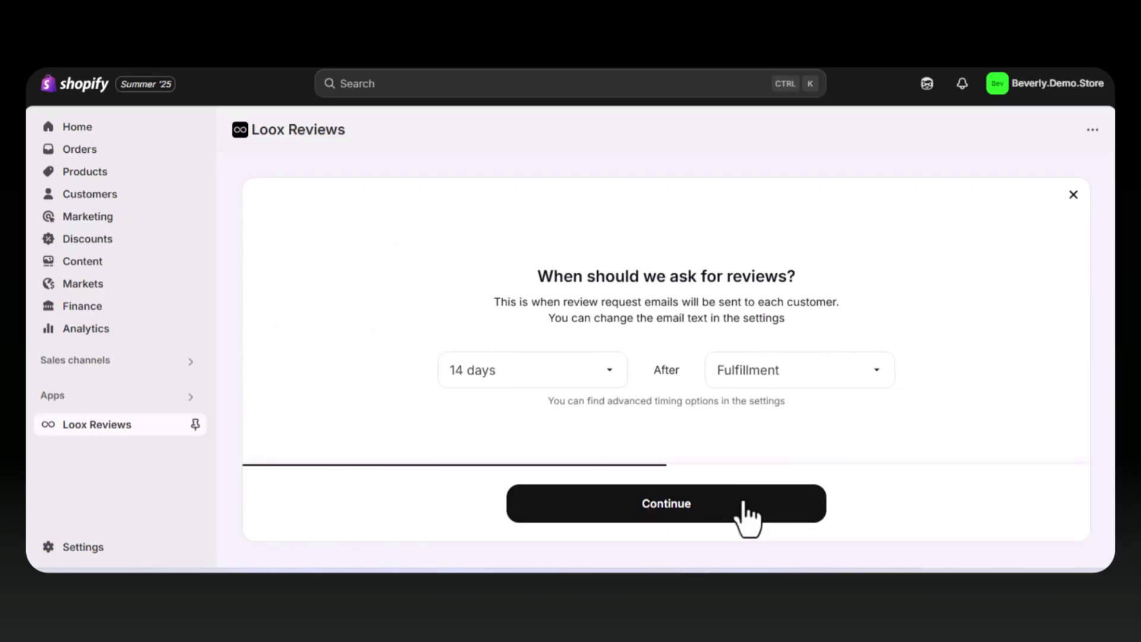
pyautogui.click(747, 516)
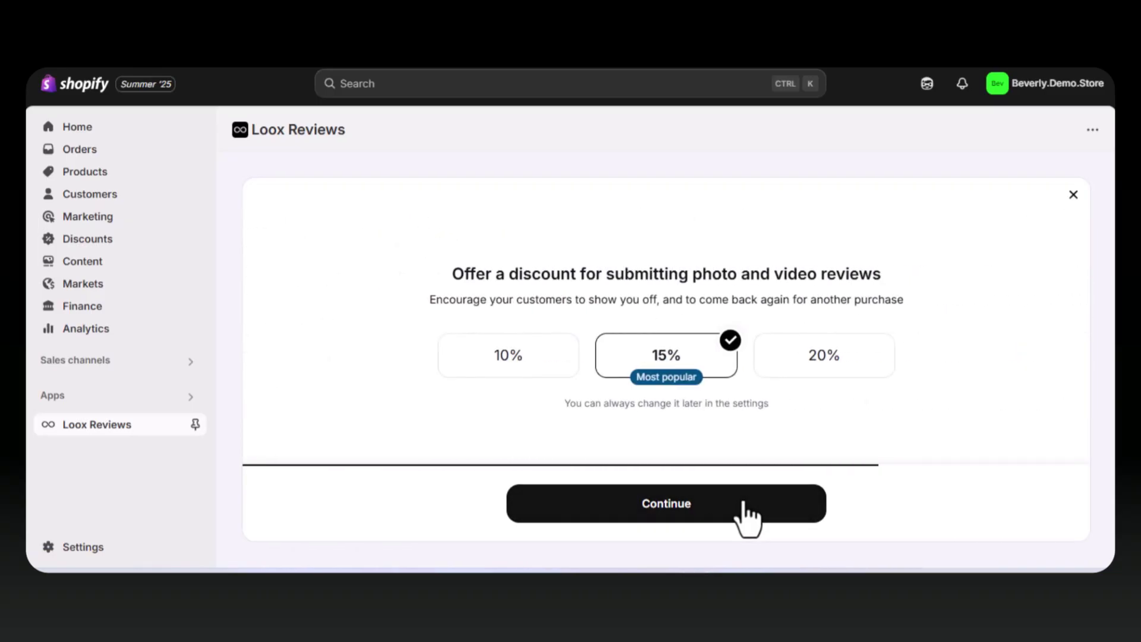
pyautogui.click(748, 516)
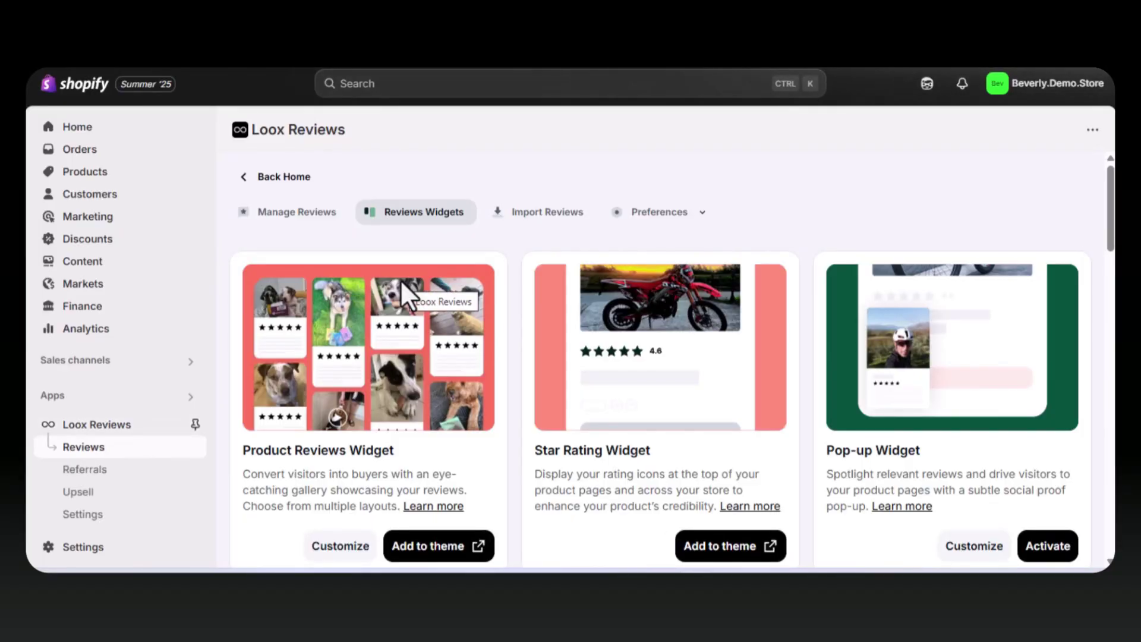
pyautogui.scroll(-2, 401, 279)
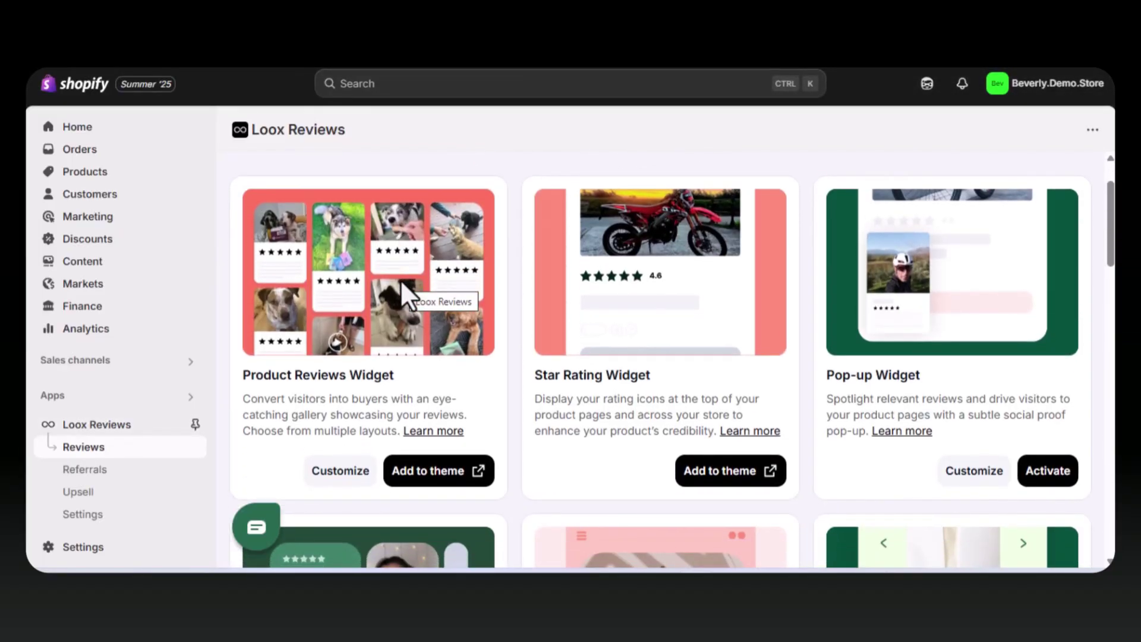
pyautogui.scroll(2, 402, 285)
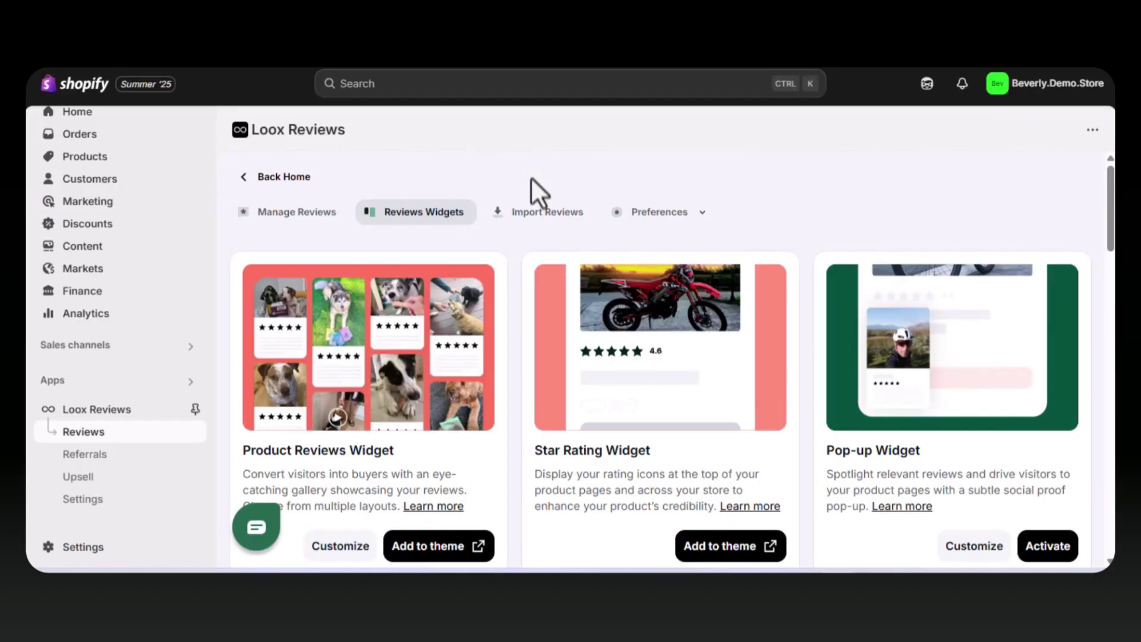
pyautogui.click(538, 218)
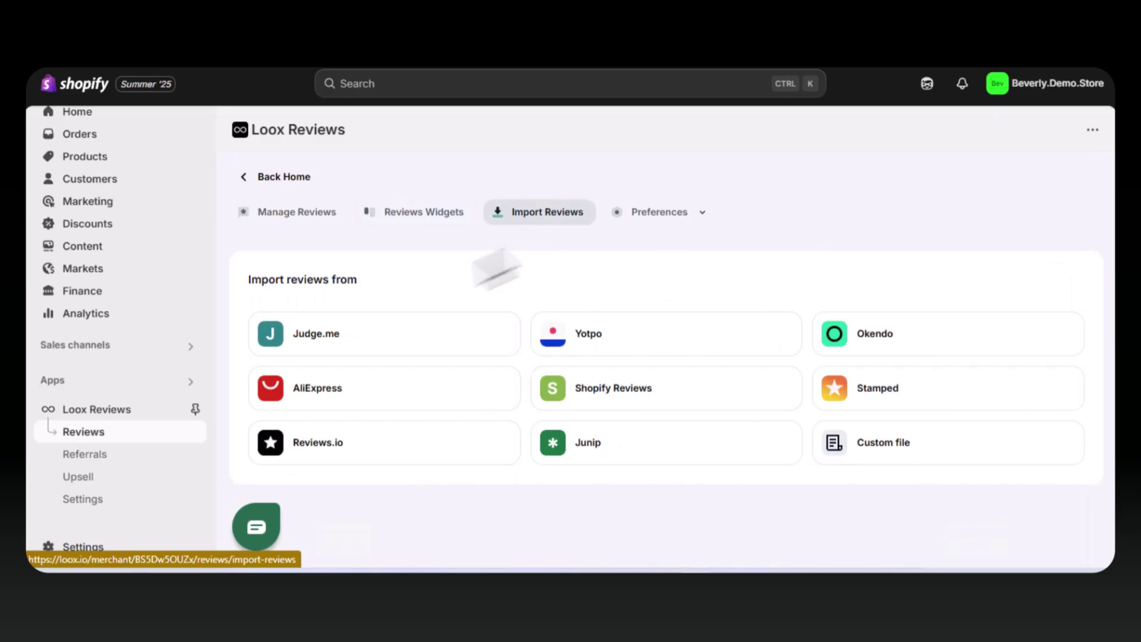
# Pick AliExpress as the review source and drag the Import to Loox bookmarklet onto the bookmarks bar
pyautogui.click(348, 387)
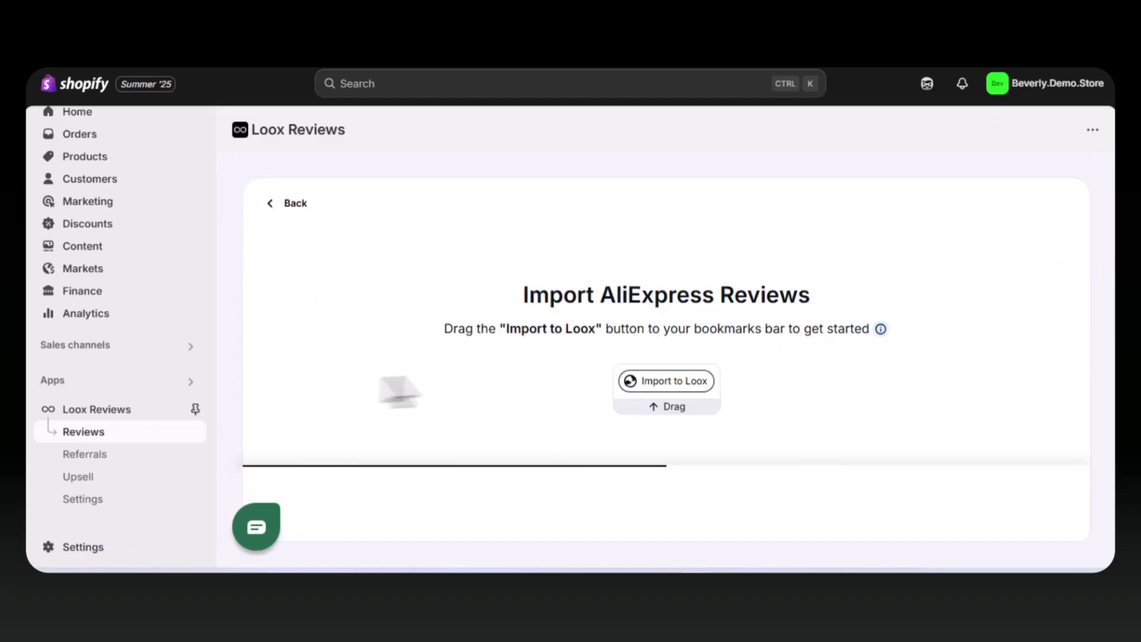
pyautogui.click(666, 380)
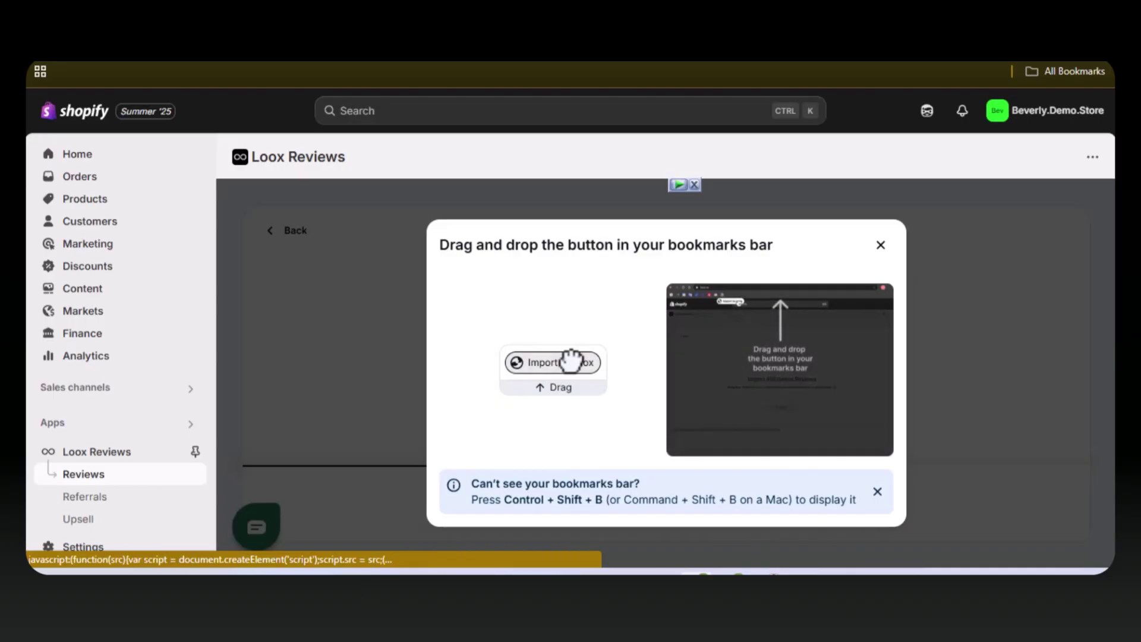
pyautogui.moveTo(577, 360); pyautogui.dragTo(300, 81)
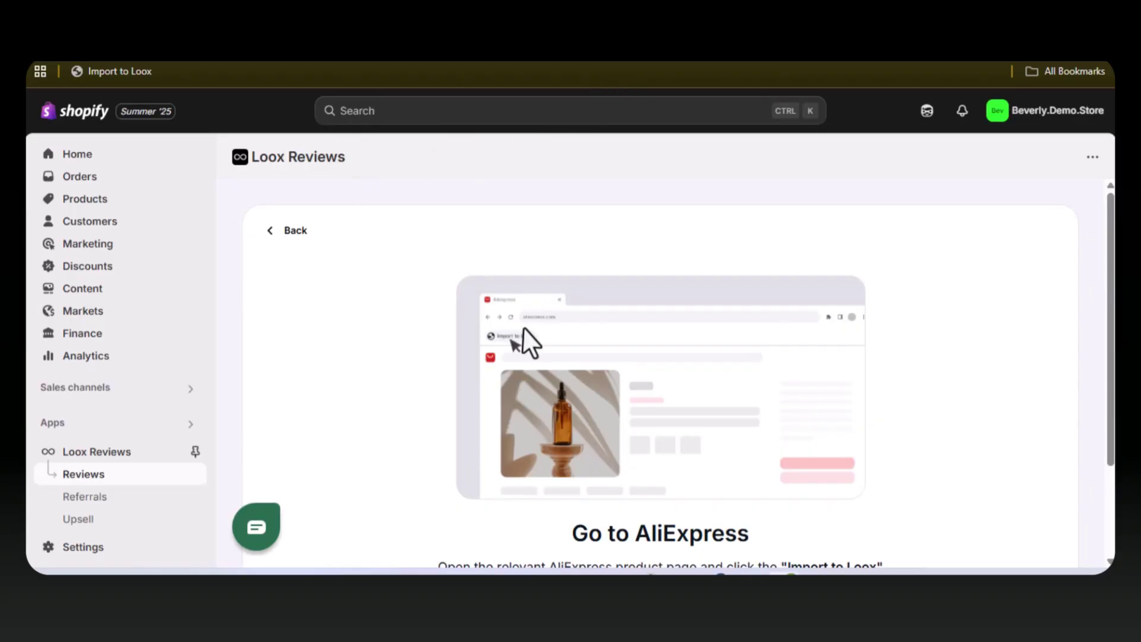
pyautogui.scroll(-2, 462, 315)
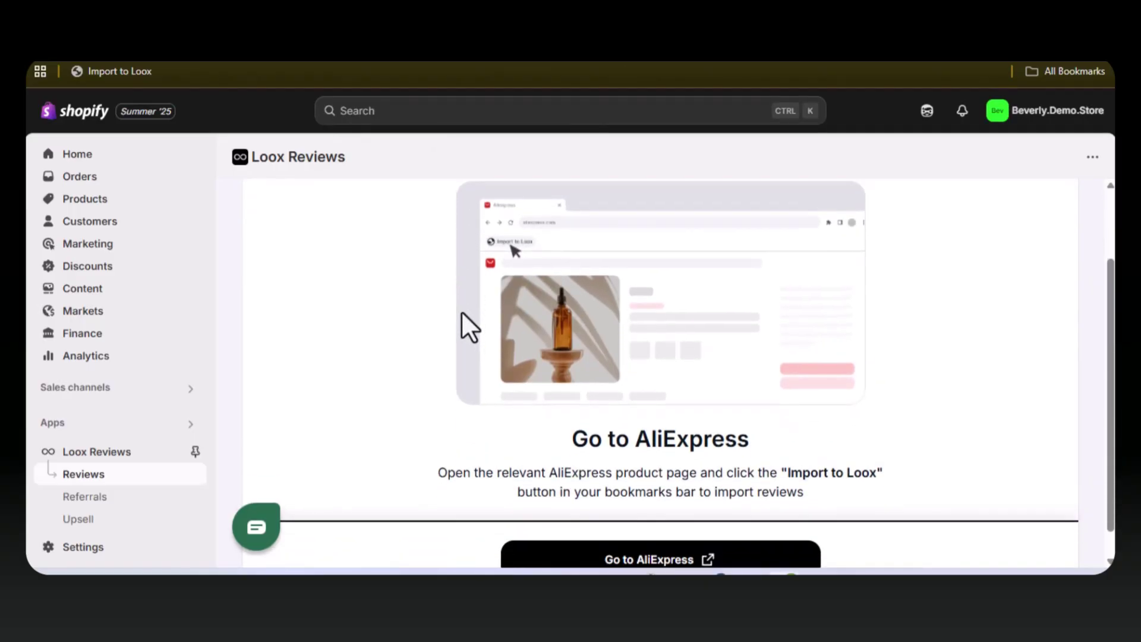
pyautogui.scroll(2, 461, 312)
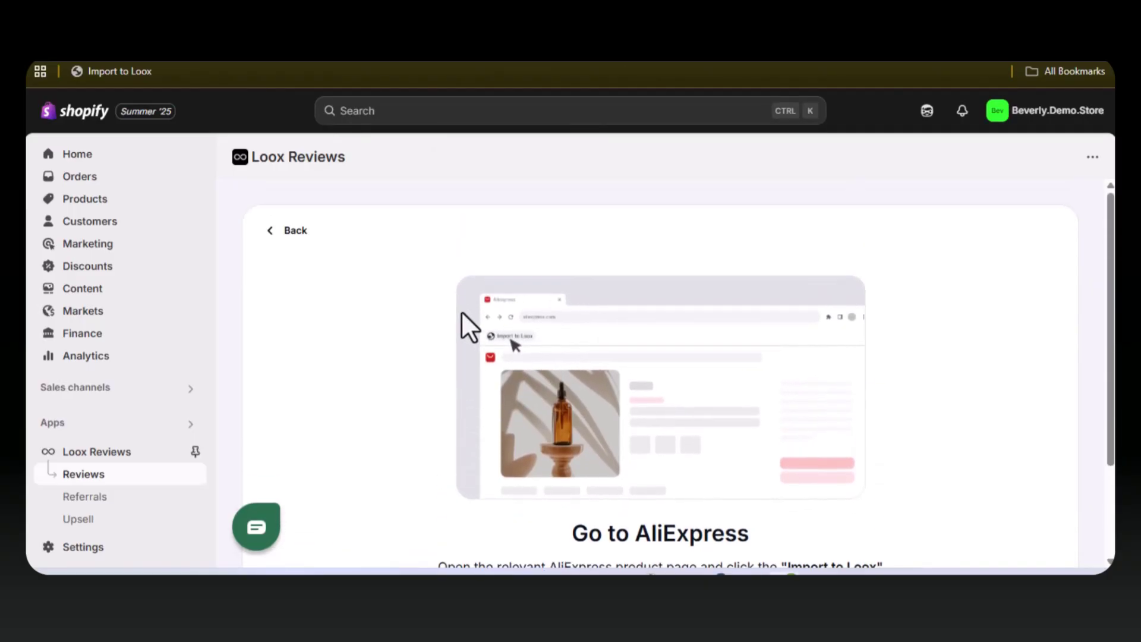
pyautogui.click(268, 235)
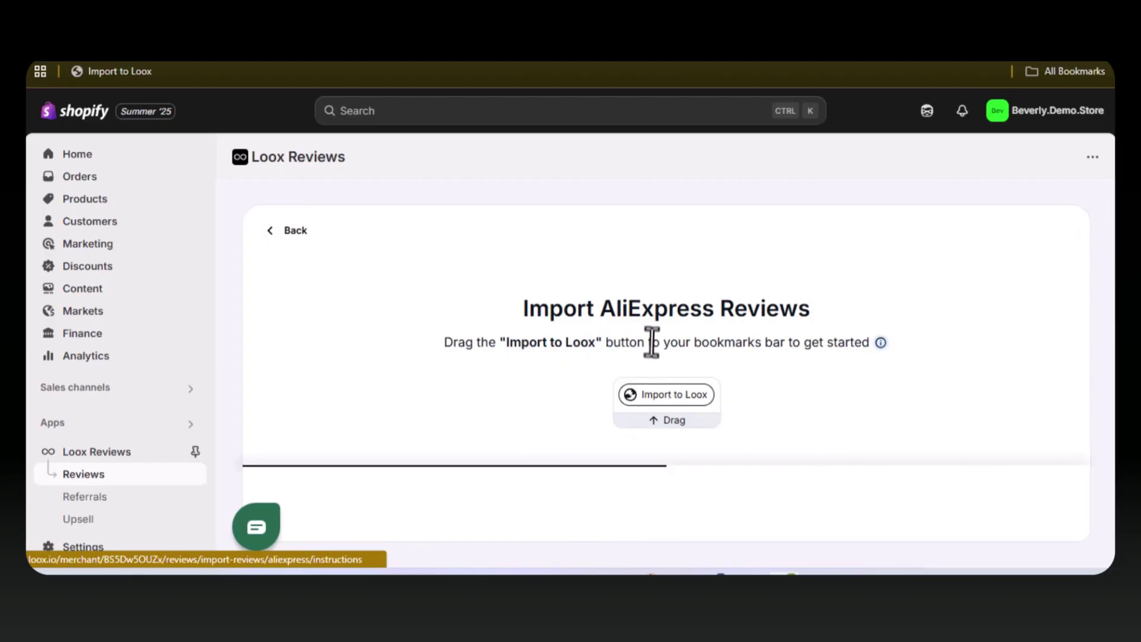
pyautogui.moveTo(881, 347)
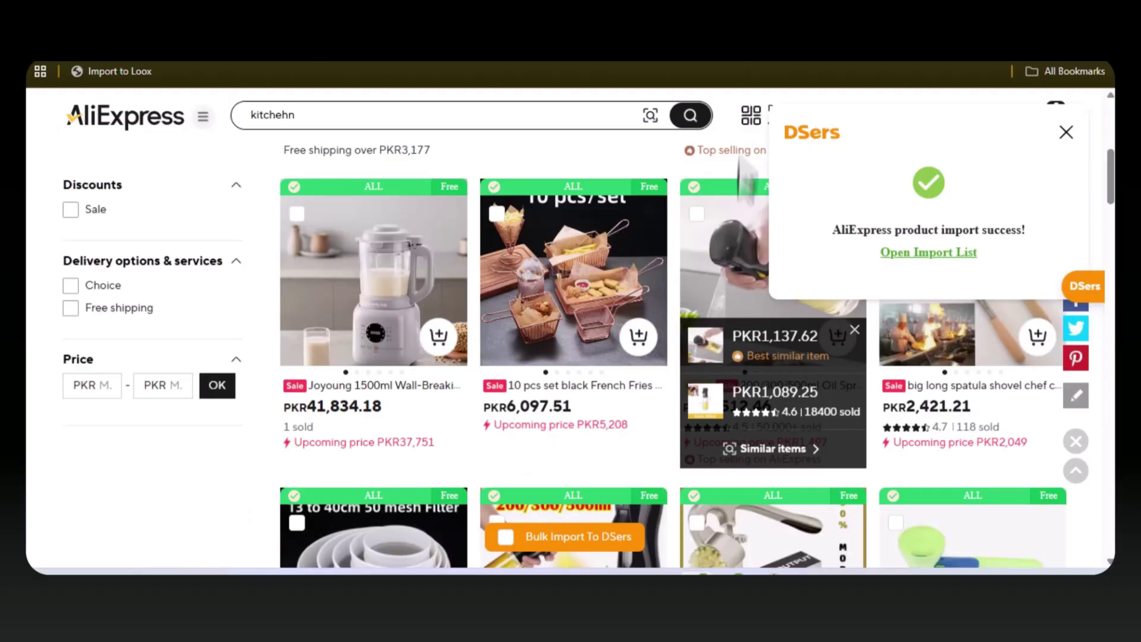
# On the oil sprayer's AliExpress page, launch Import to Loox targeting the olive oil spray product
pyautogui.click(734, 283)
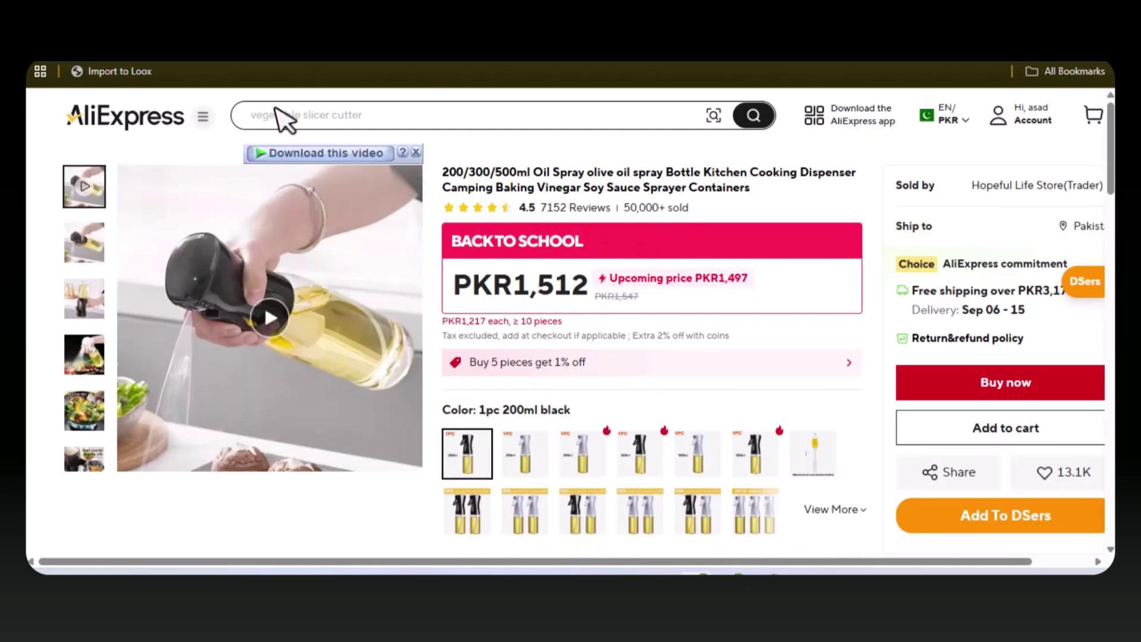
pyautogui.click(133, 75)
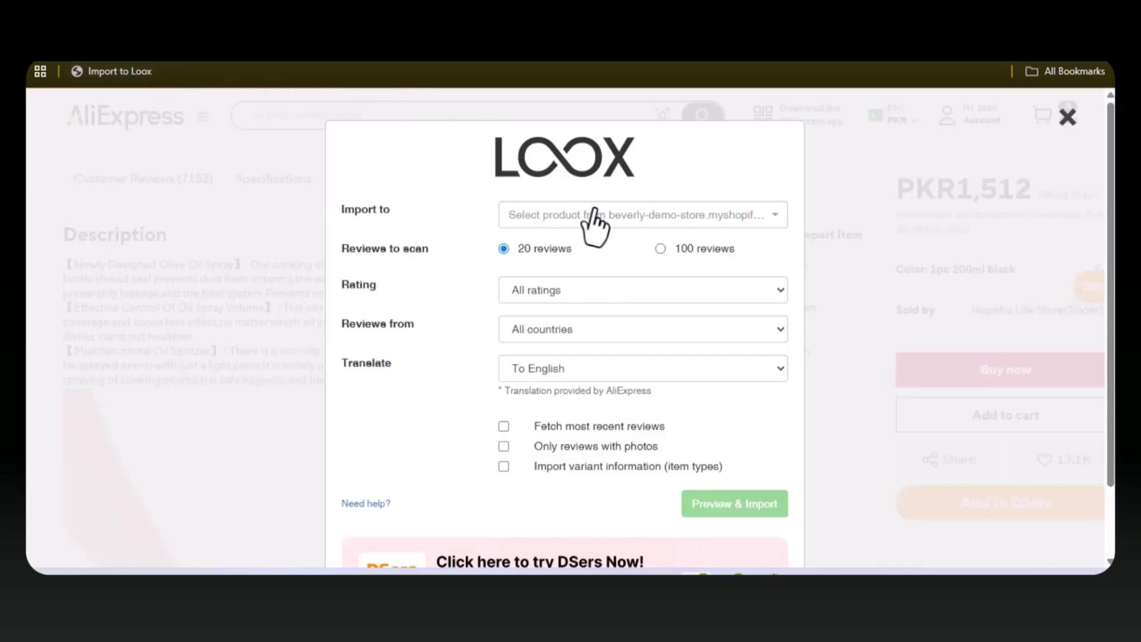
pyautogui.click(627, 227)
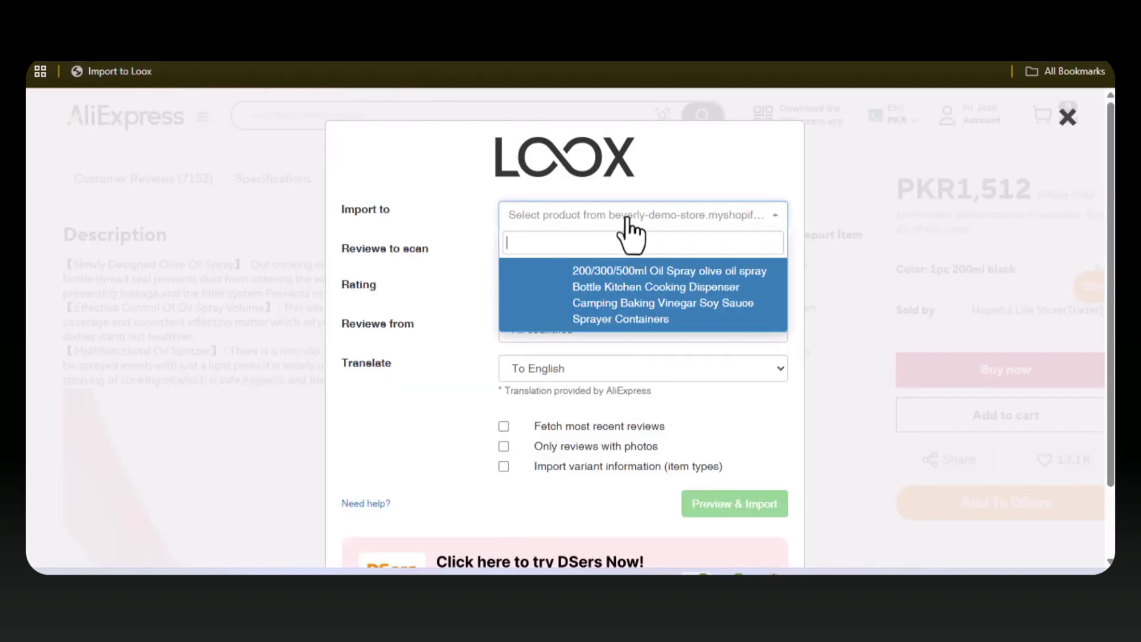
pyautogui.click(658, 310)
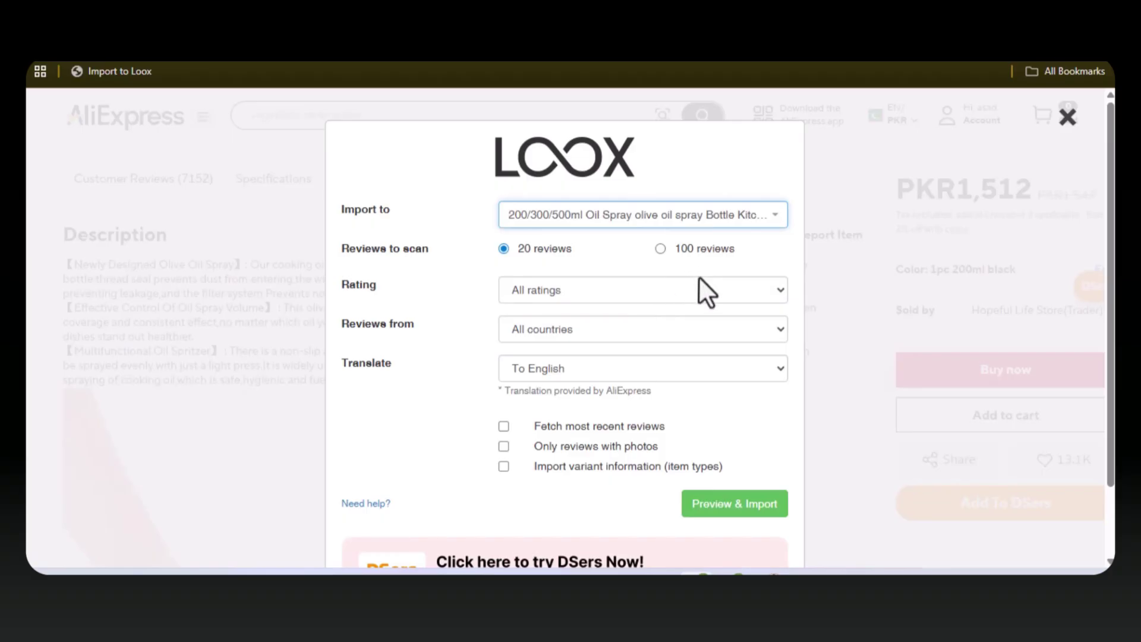
# Filter to 5-star reviews with photos from all countries, translated to English, and preview them
pyautogui.click(641, 300)
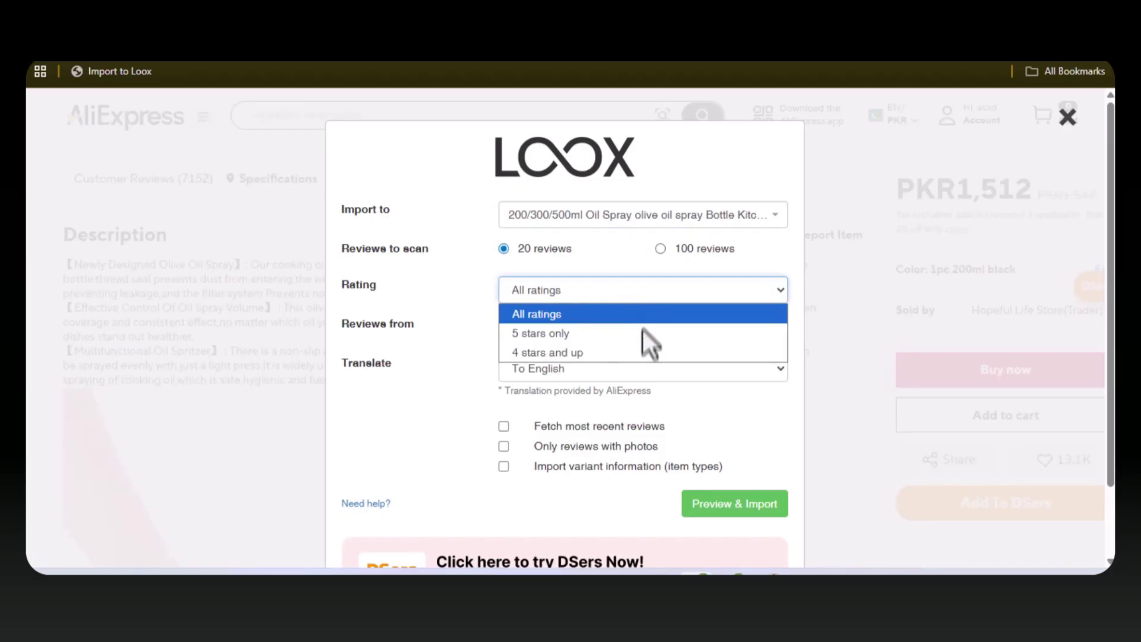
pyautogui.click(647, 333)
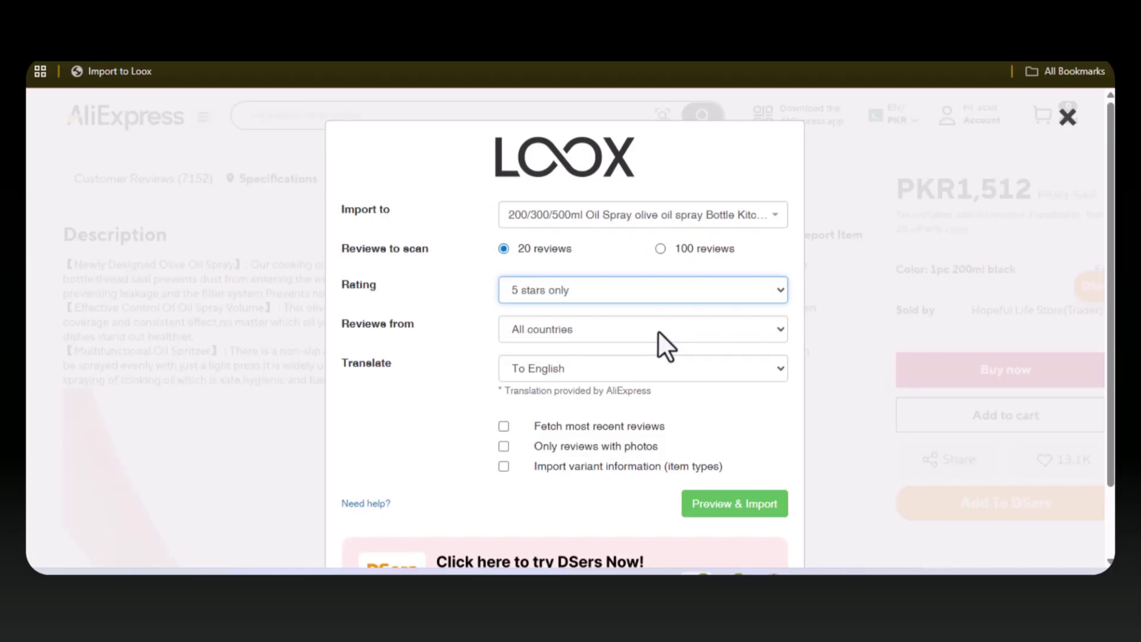
pyautogui.click(657, 330)
pyautogui.click(658, 330)
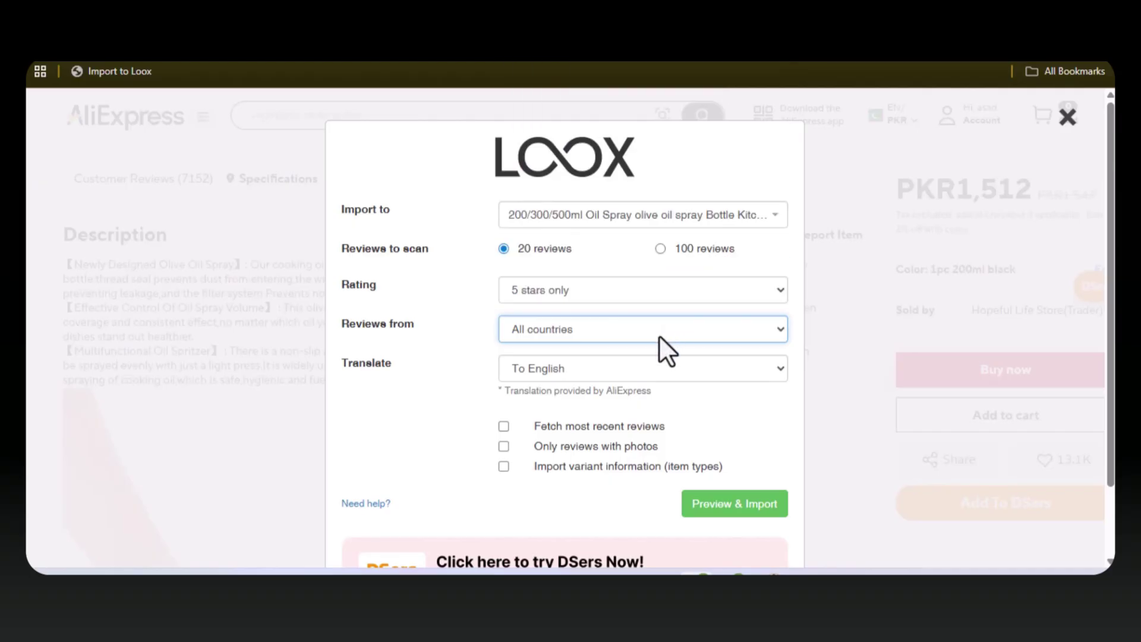
pyautogui.click(648, 380)
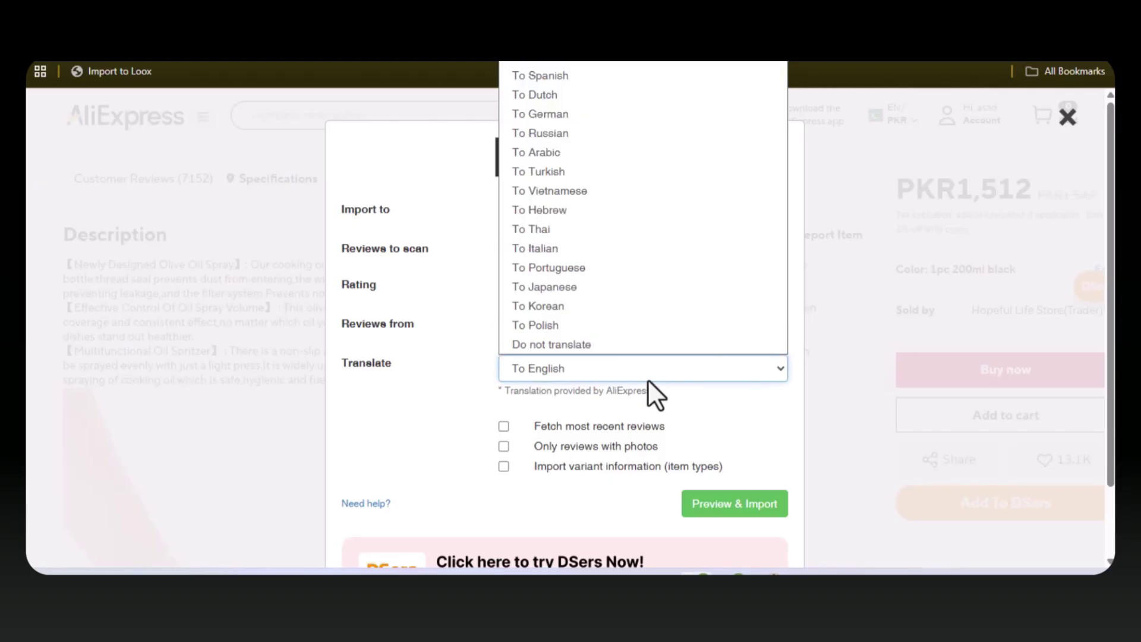
pyautogui.click(647, 380)
pyautogui.click(542, 449)
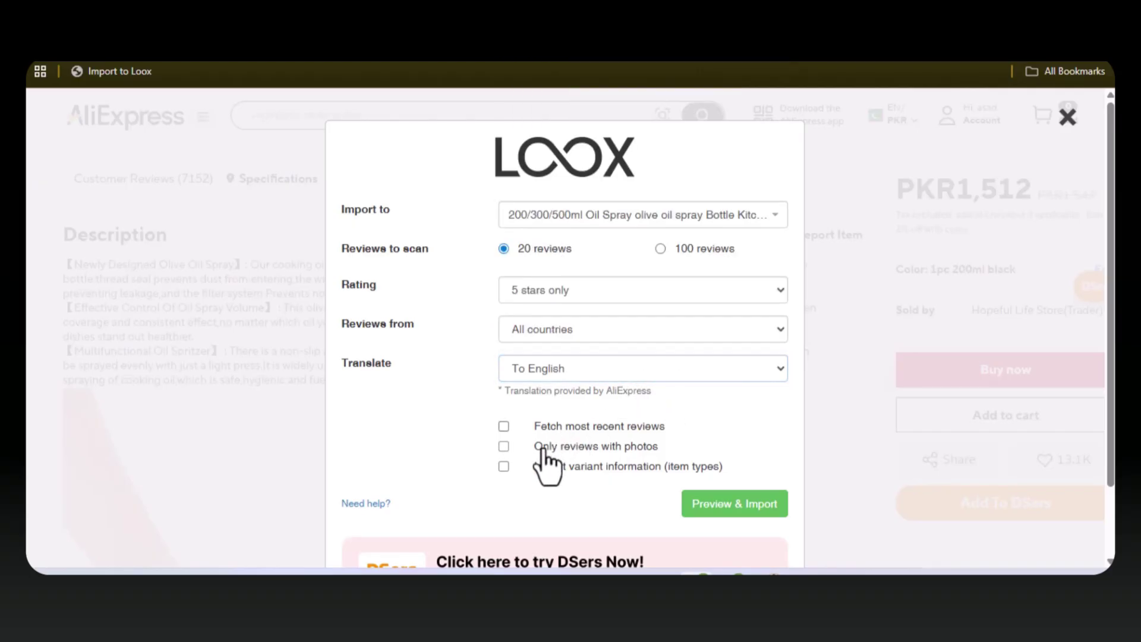
pyautogui.click(726, 506)
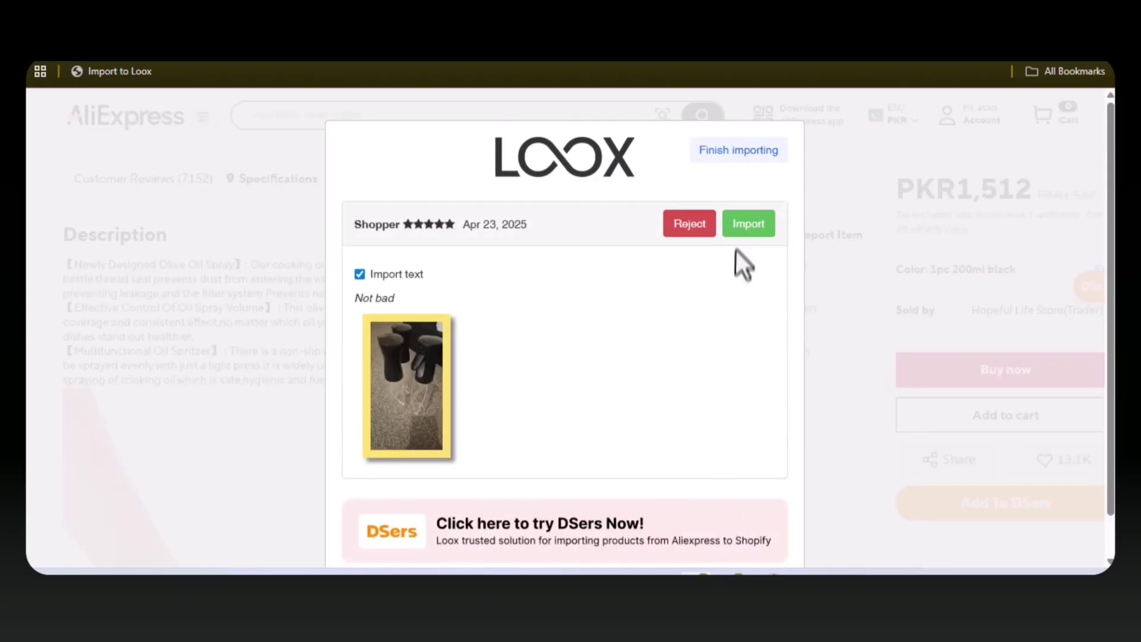
# Import three previewed reviews, with one, two and four photos
pyautogui.click(743, 233)
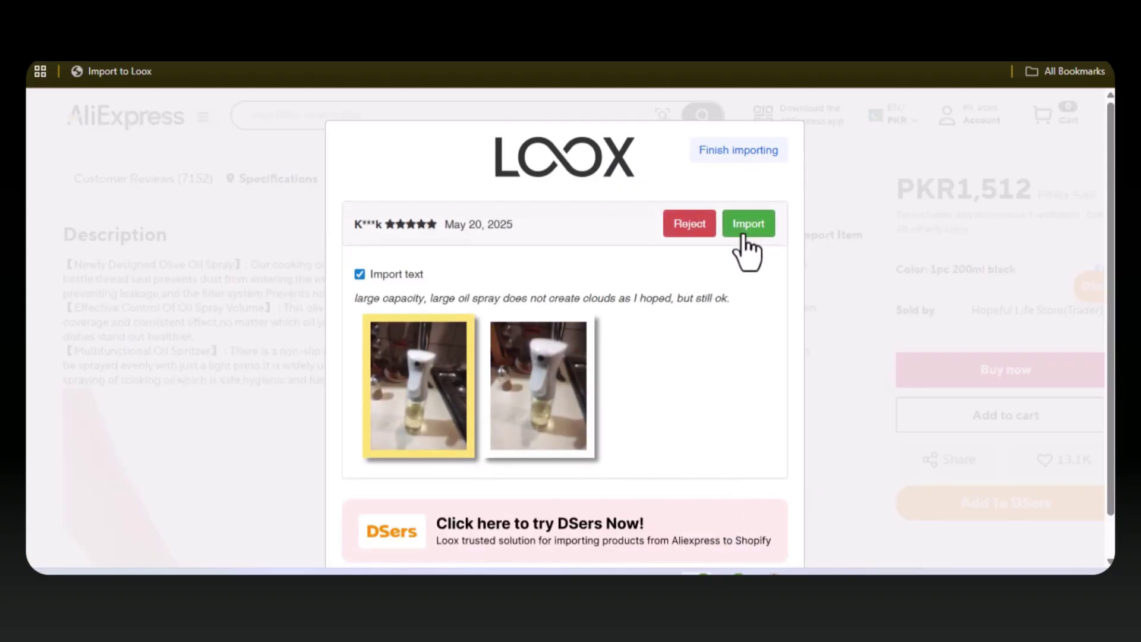
pyautogui.click(743, 236)
pyautogui.scroll(-3, 743, 235)
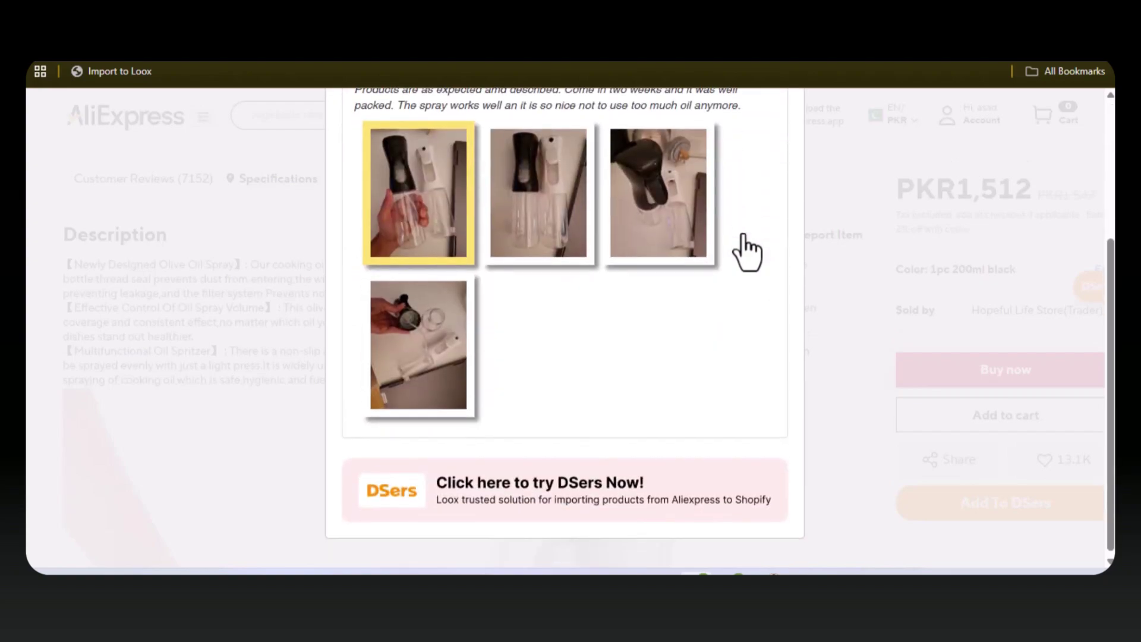
pyautogui.scroll(2, 743, 236)
pyautogui.scroll(2, 746, 250)
pyautogui.click(748, 229)
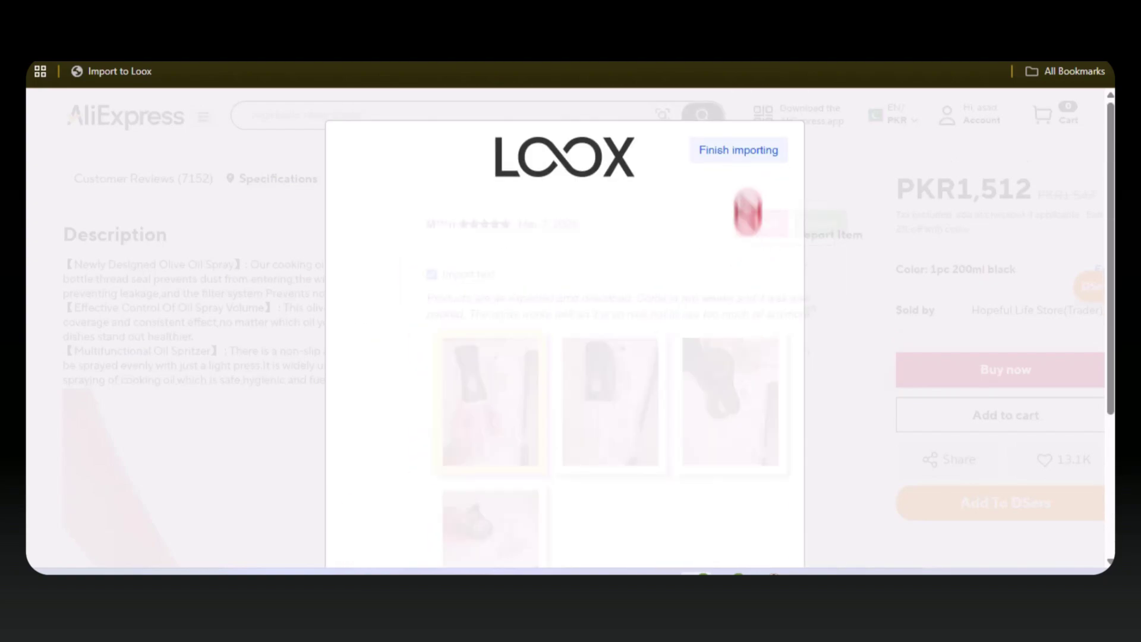
# Finish the Loox review import and confirm the oil sprayer is published on Online Store, Shop and Point of Sale
pyautogui.click(748, 154)
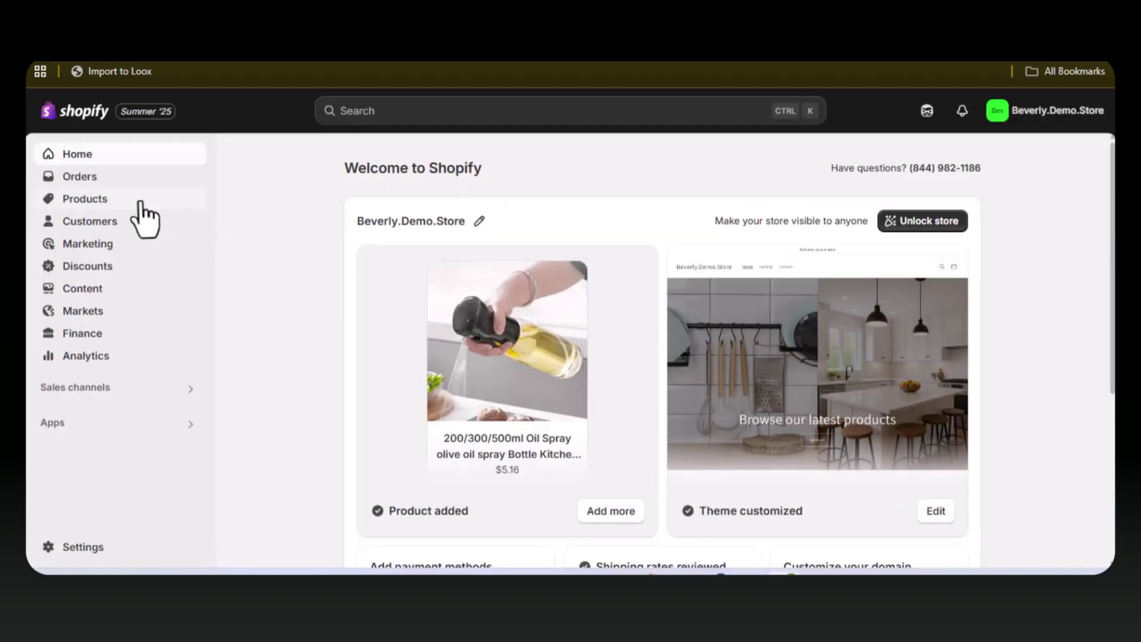
pyautogui.click(140, 202)
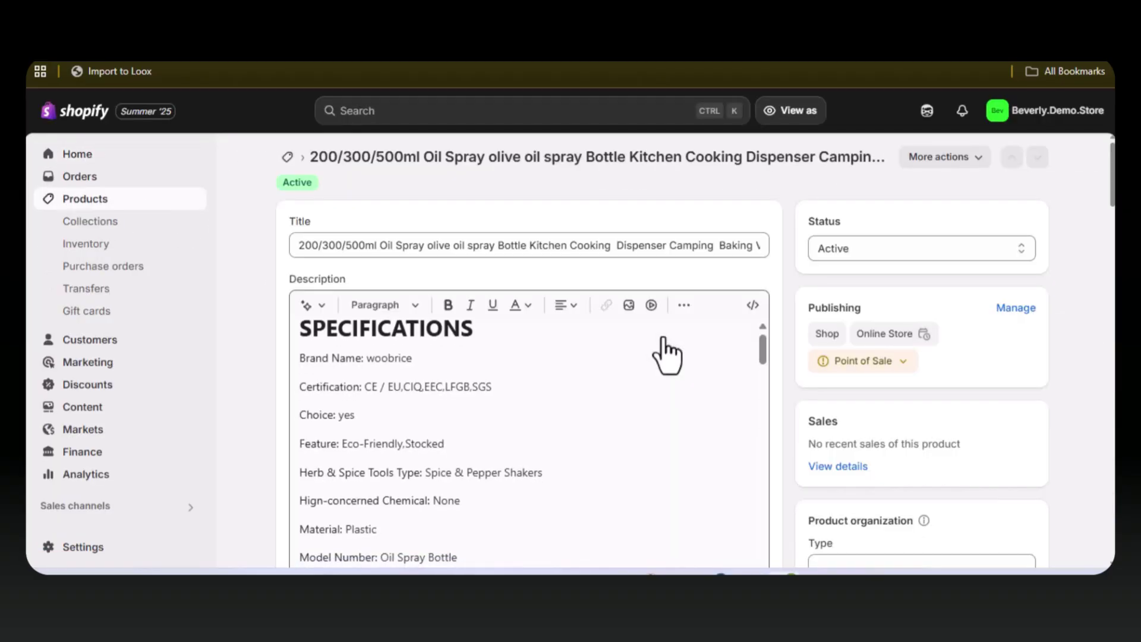
pyautogui.click(1013, 309)
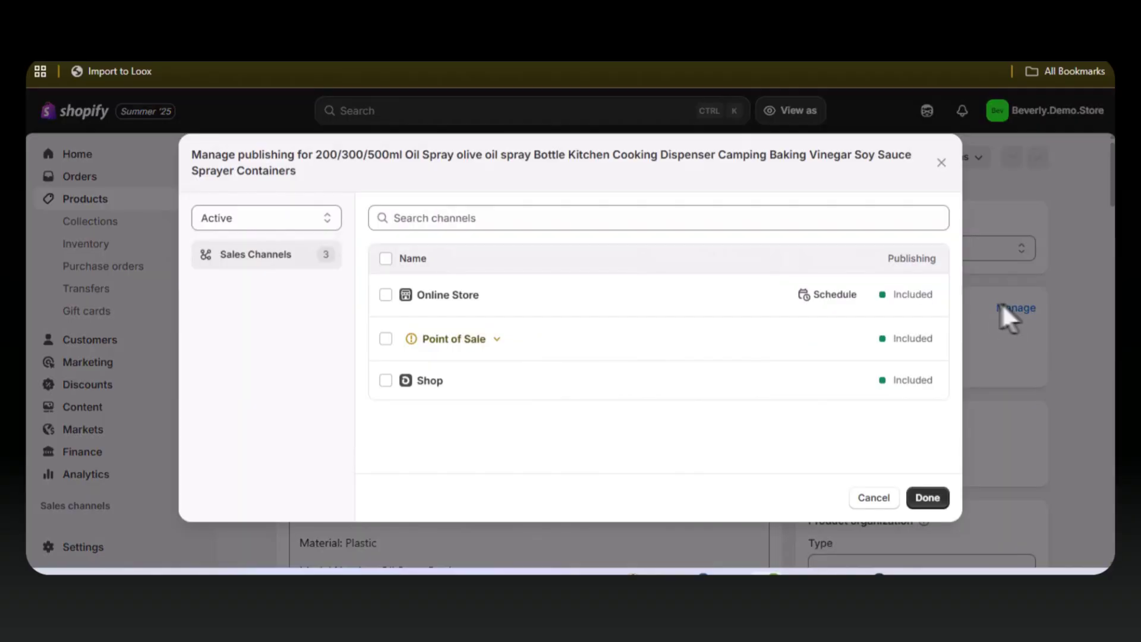
pyautogui.click(386, 295)
pyautogui.click(861, 259)
pyautogui.click(926, 503)
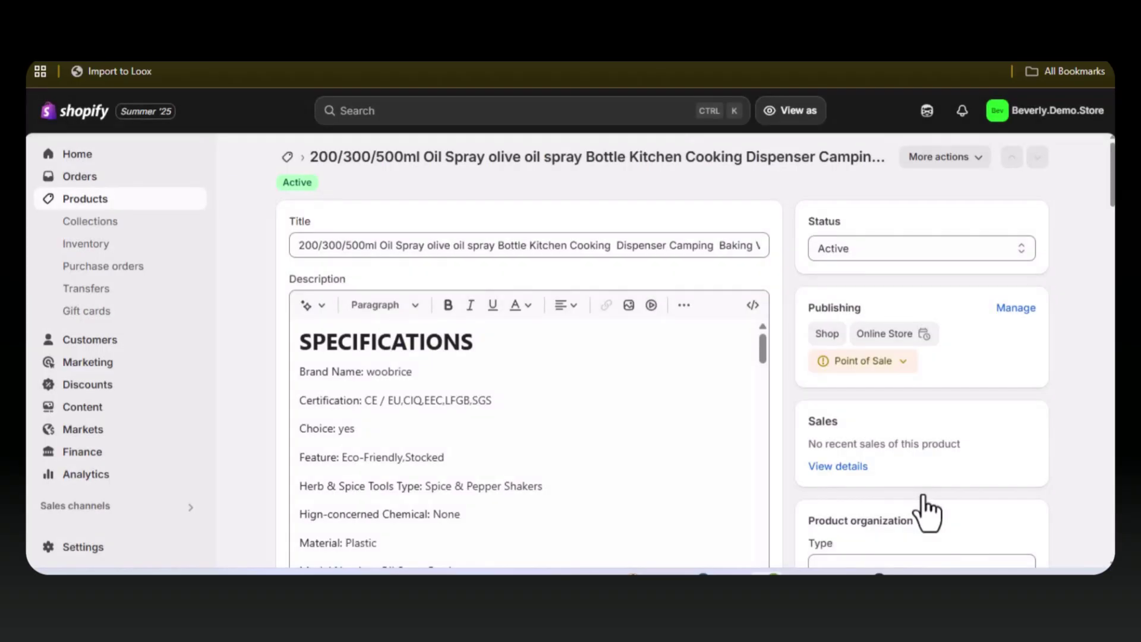
# Keep the oil sprayer's status Active and save the product
pyautogui.click(886, 255)
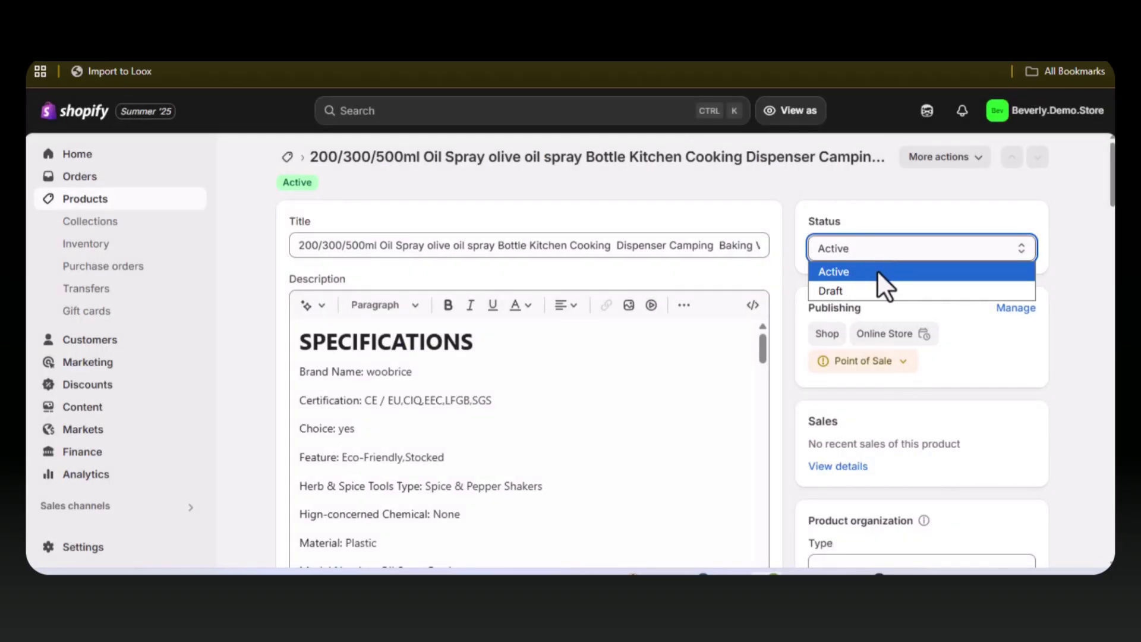
pyautogui.click(876, 271)
pyautogui.click(803, 111)
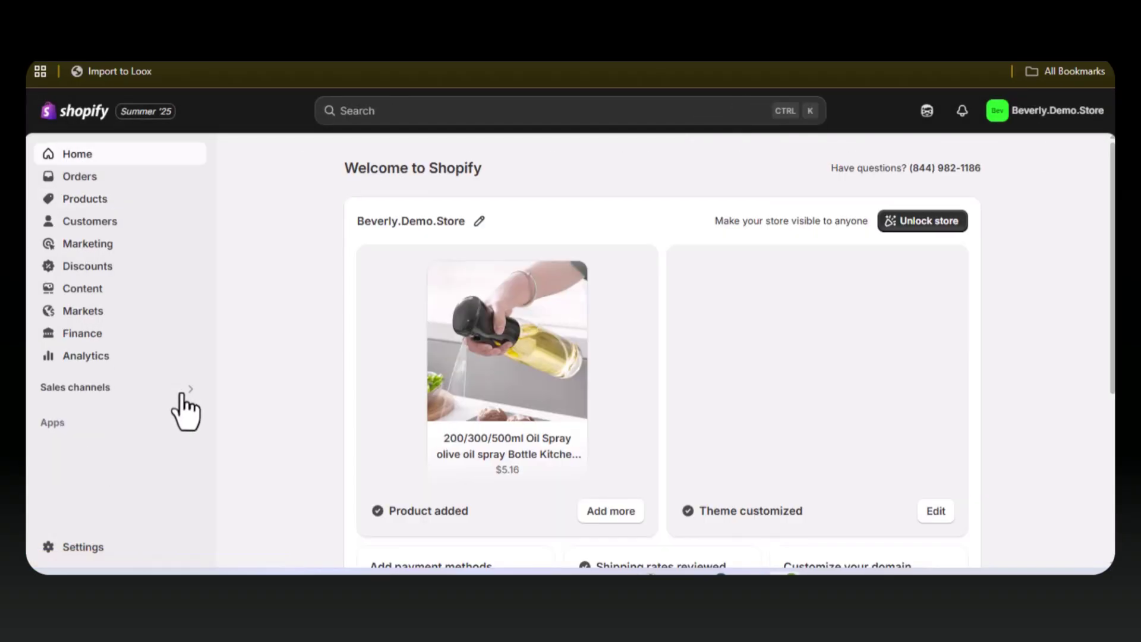
# Customize the Dawn theme and switch to the Products > Default product template
pyautogui.click(186, 389)
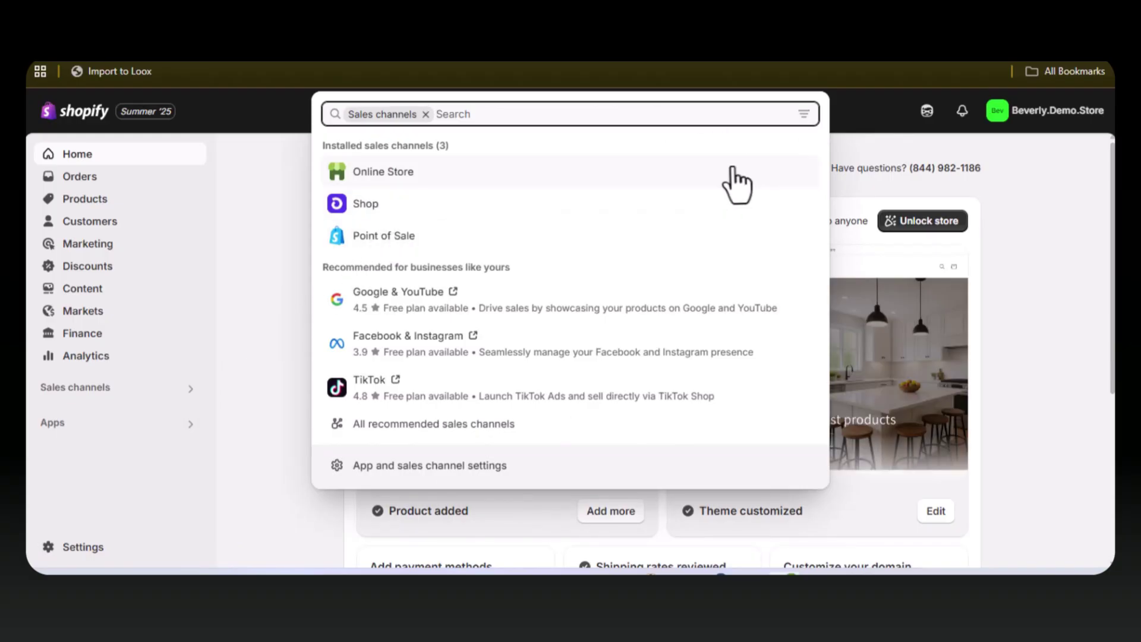
pyautogui.click(737, 174)
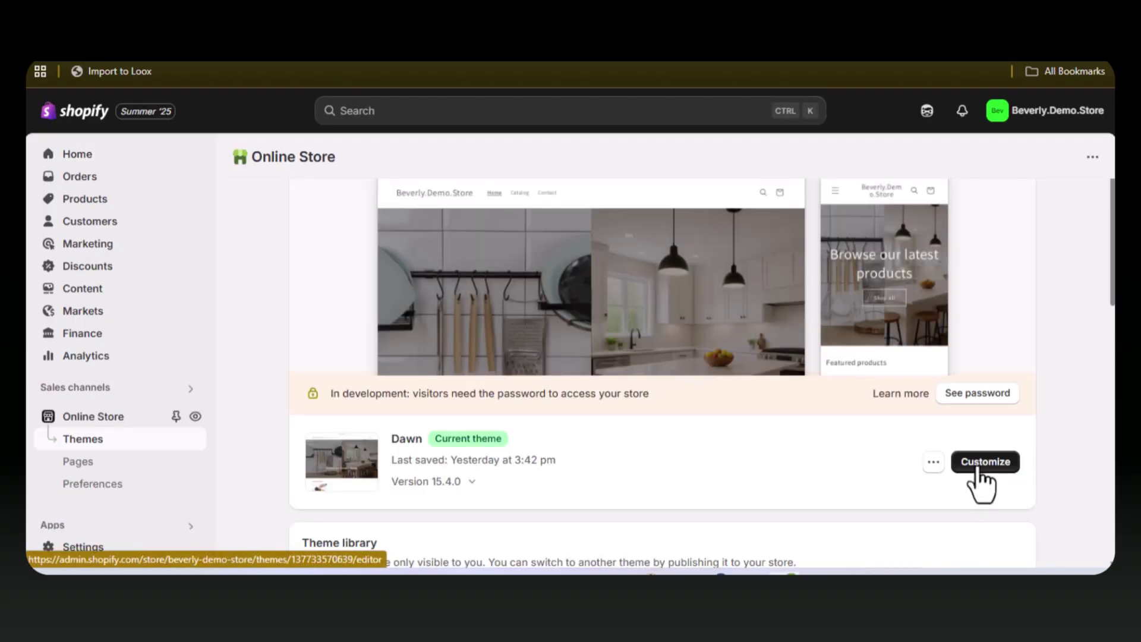
pyautogui.click(976, 468)
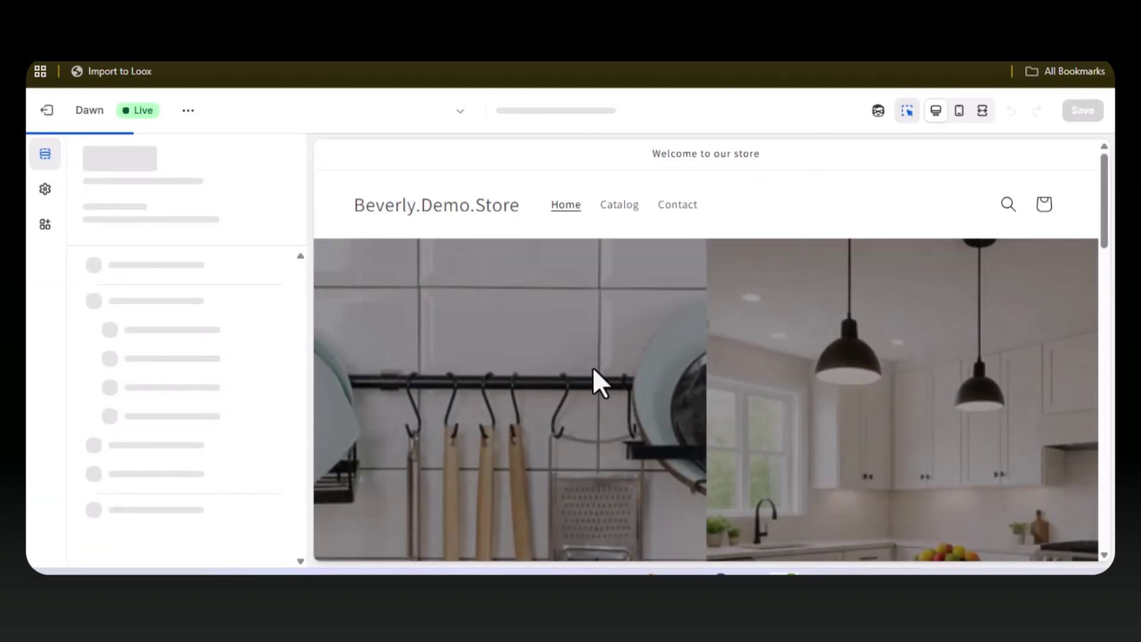
pyautogui.click(592, 122)
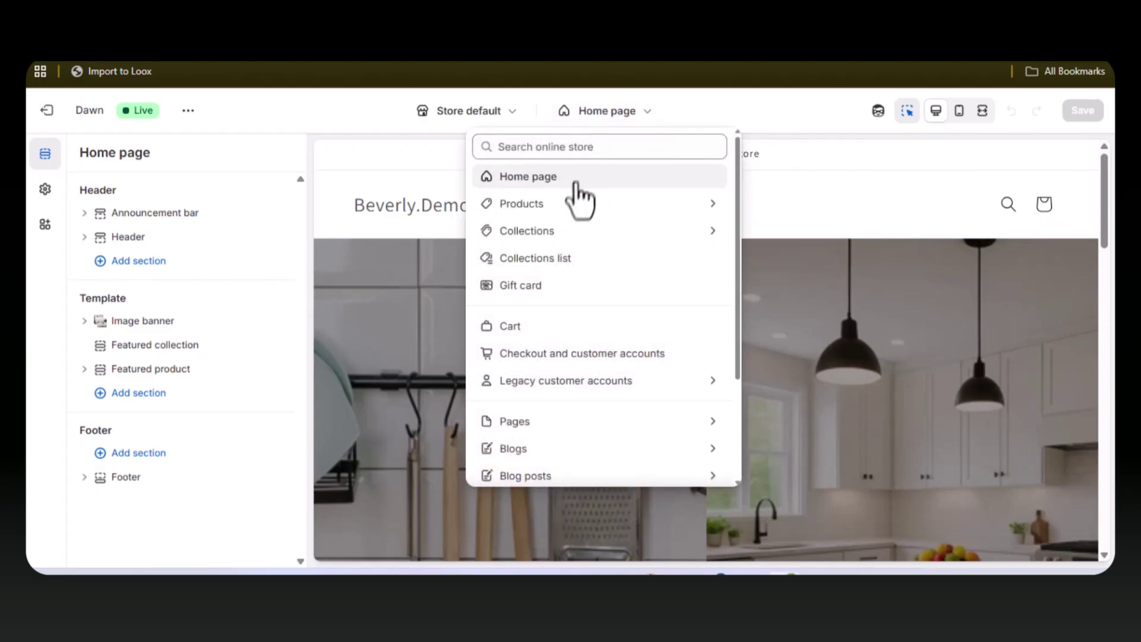
pyautogui.click(574, 205)
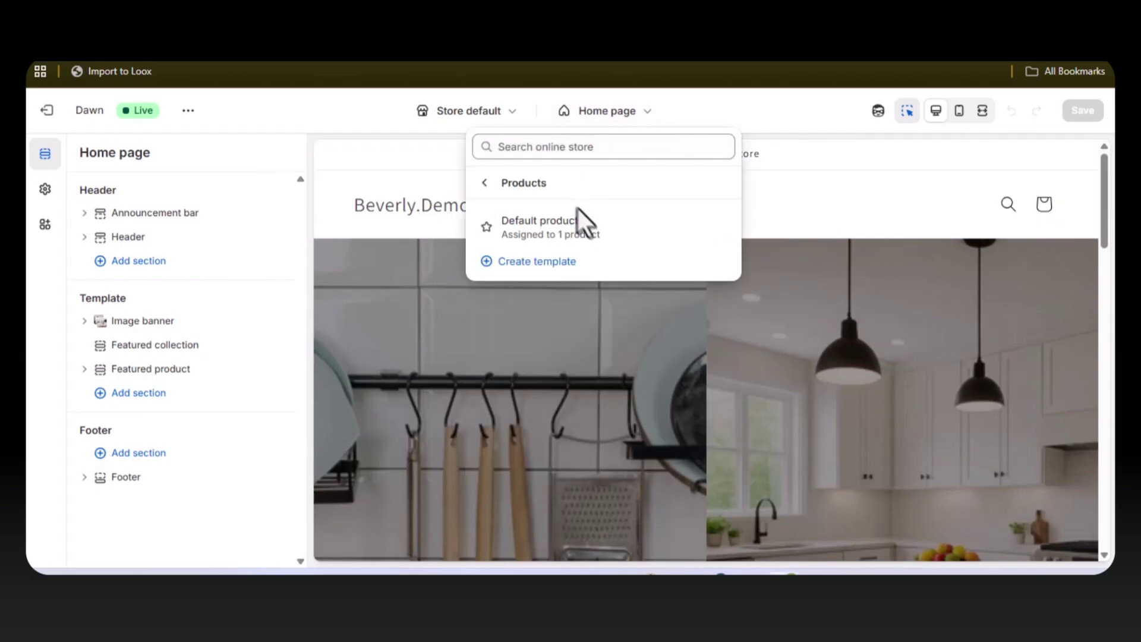
pyautogui.click(565, 233)
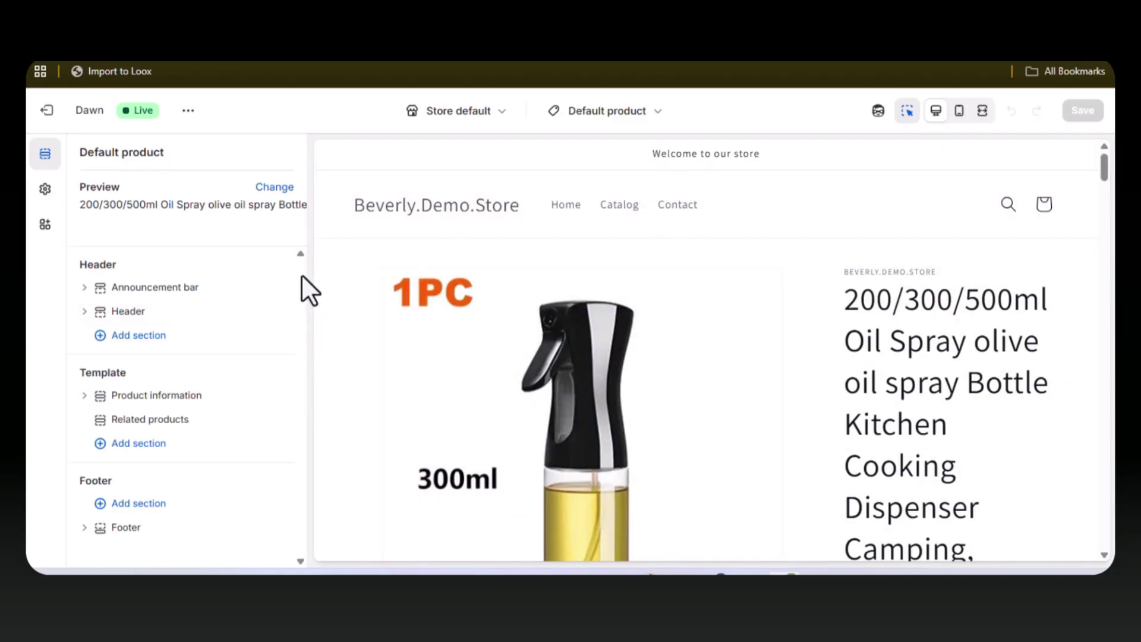
pyautogui.hotkey('ctrl', 'z')
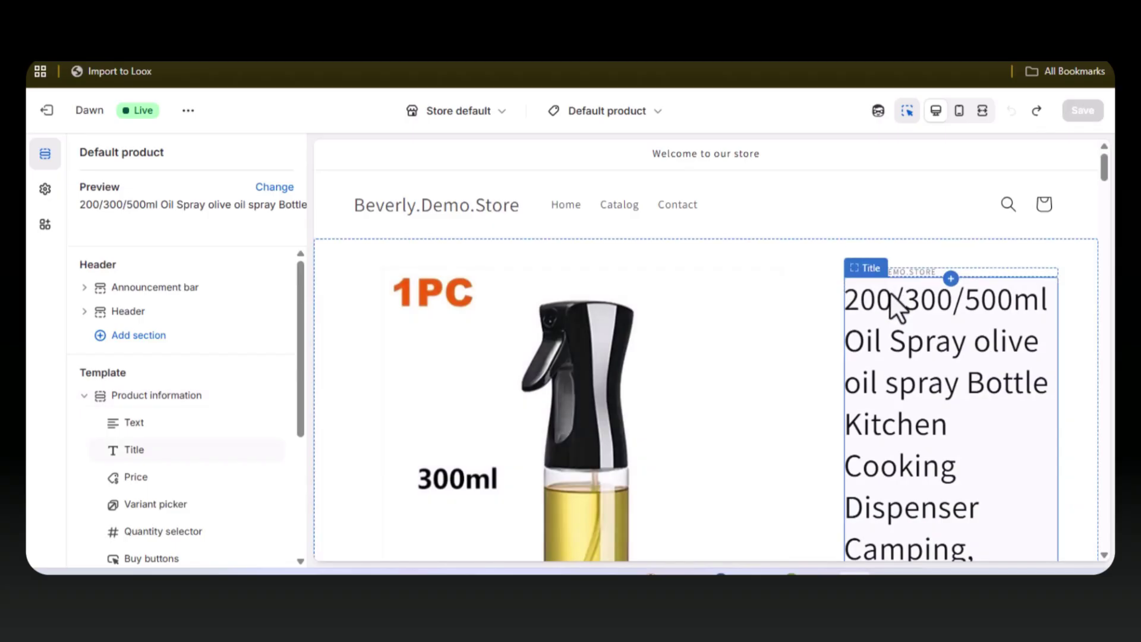
# Add the Loox Star Rating Widget app block above the product title
pyautogui.click(951, 280)
pyautogui.click(737, 349)
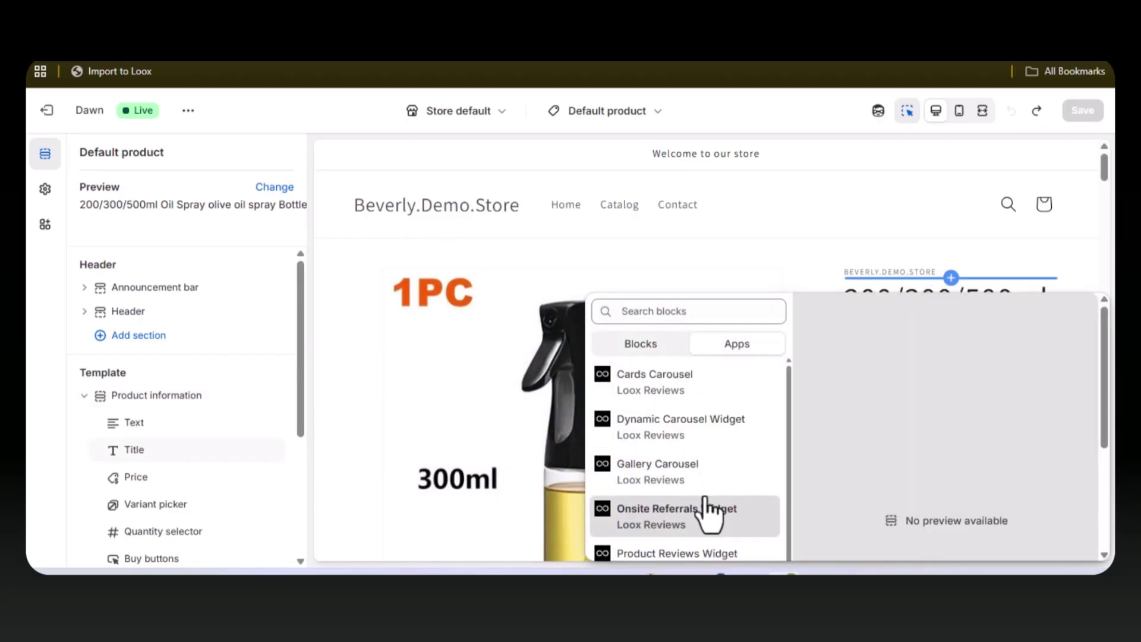
pyautogui.scroll(-3, 707, 511)
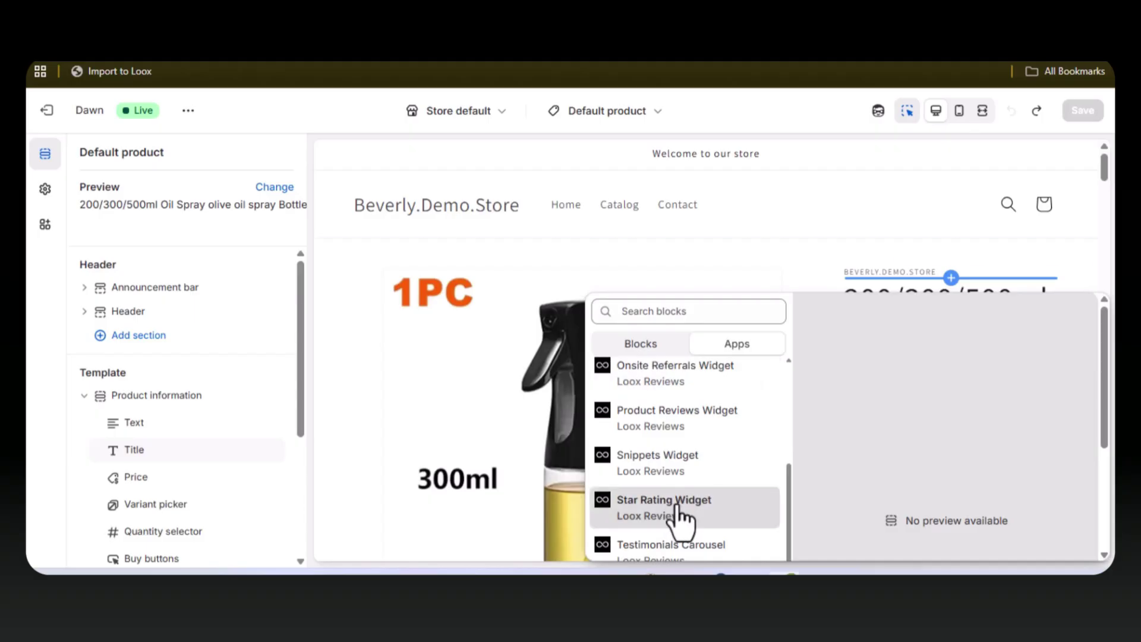
pyautogui.click(680, 515)
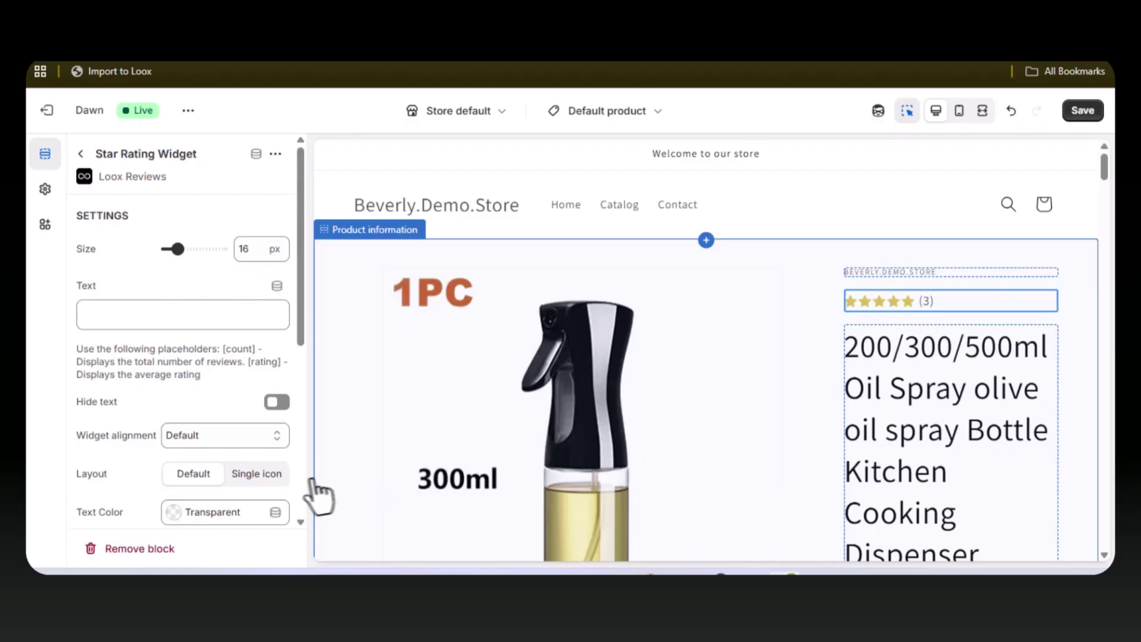
pyautogui.moveTo(297, 344); pyautogui.dragTo(311, 461)
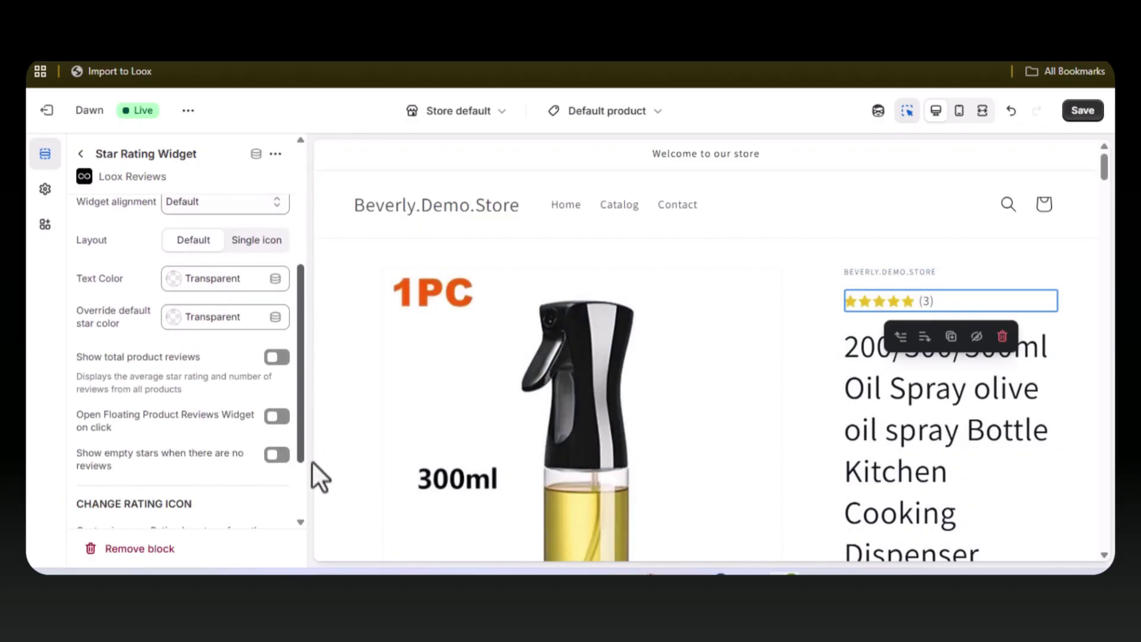
# Add a Loox Dynamic Carousel Widget section lower on the page and save the template
pyautogui.click(81, 153)
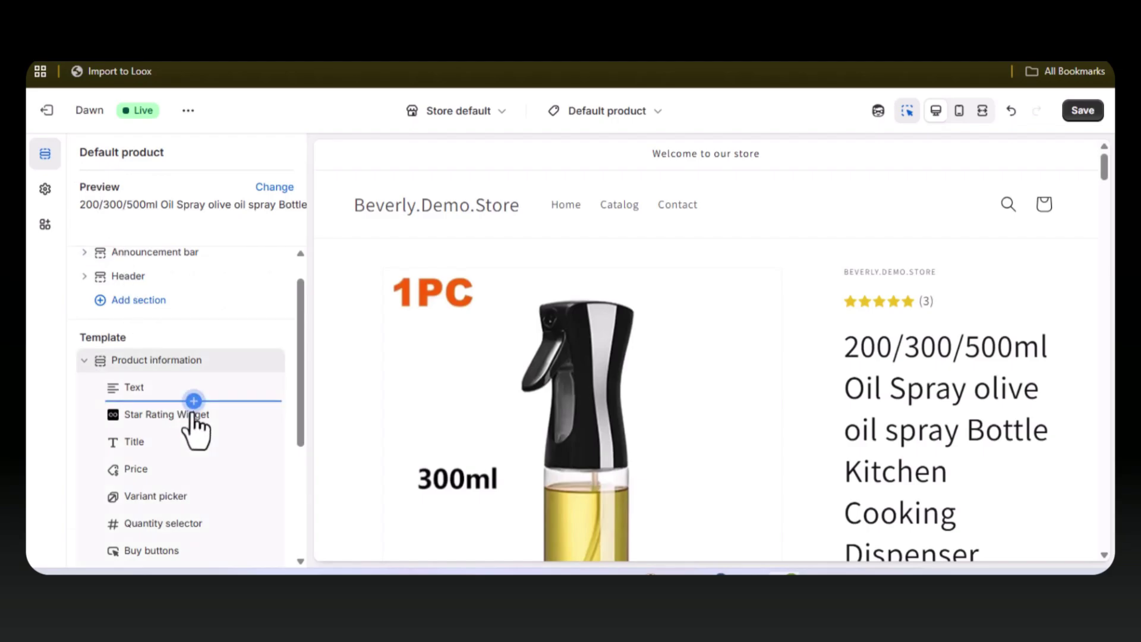
pyautogui.scroll(-4, 190, 422)
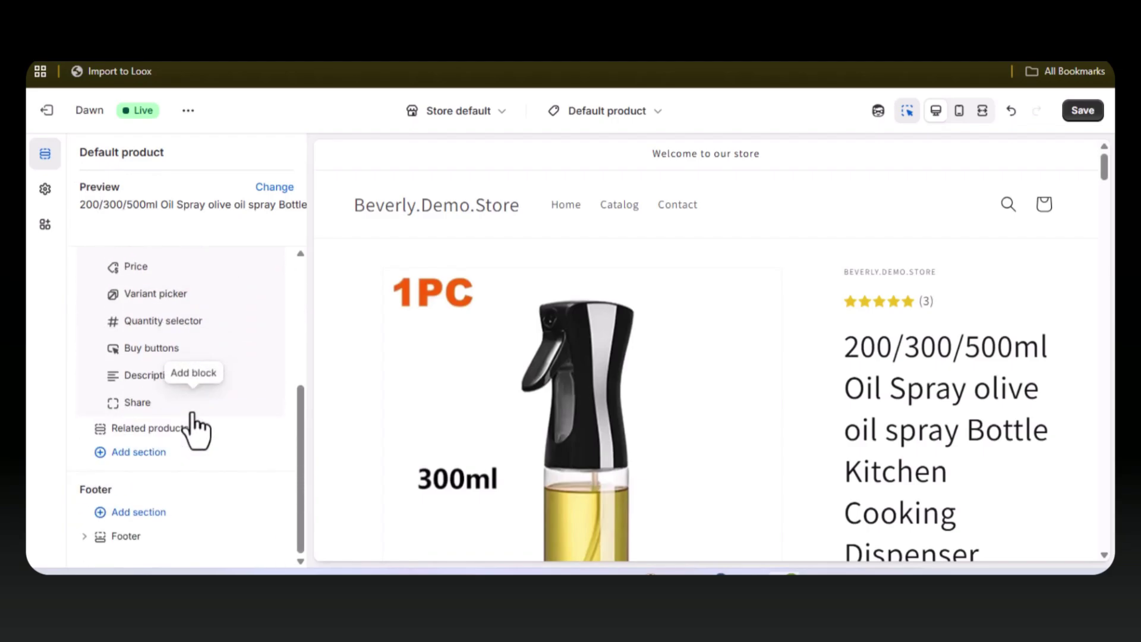
pyautogui.click(179, 513)
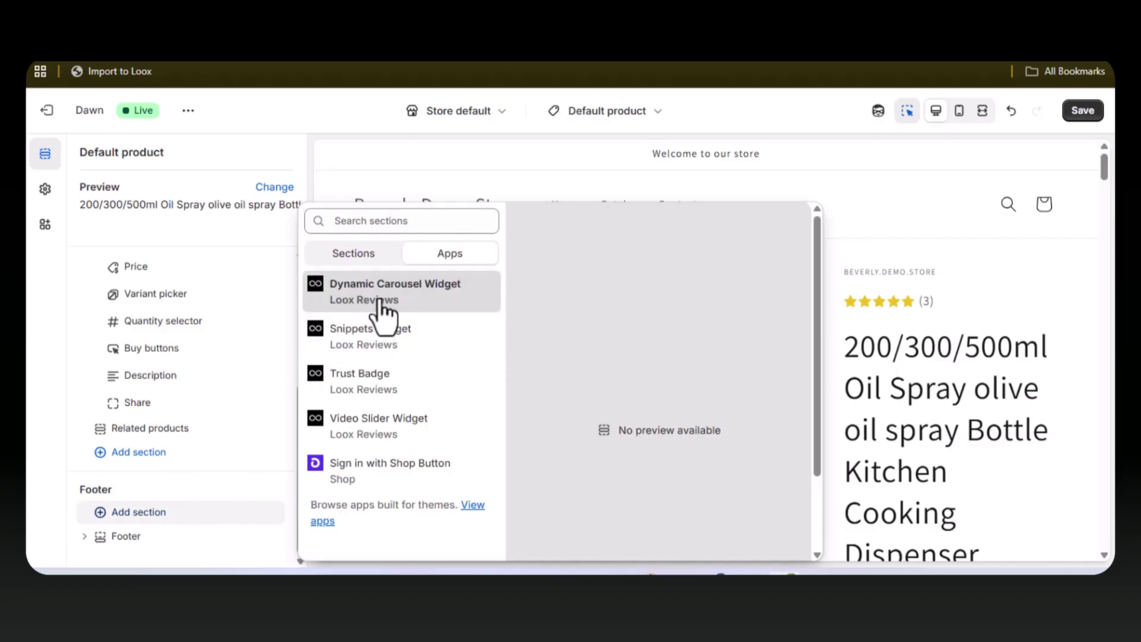
pyautogui.click(378, 306)
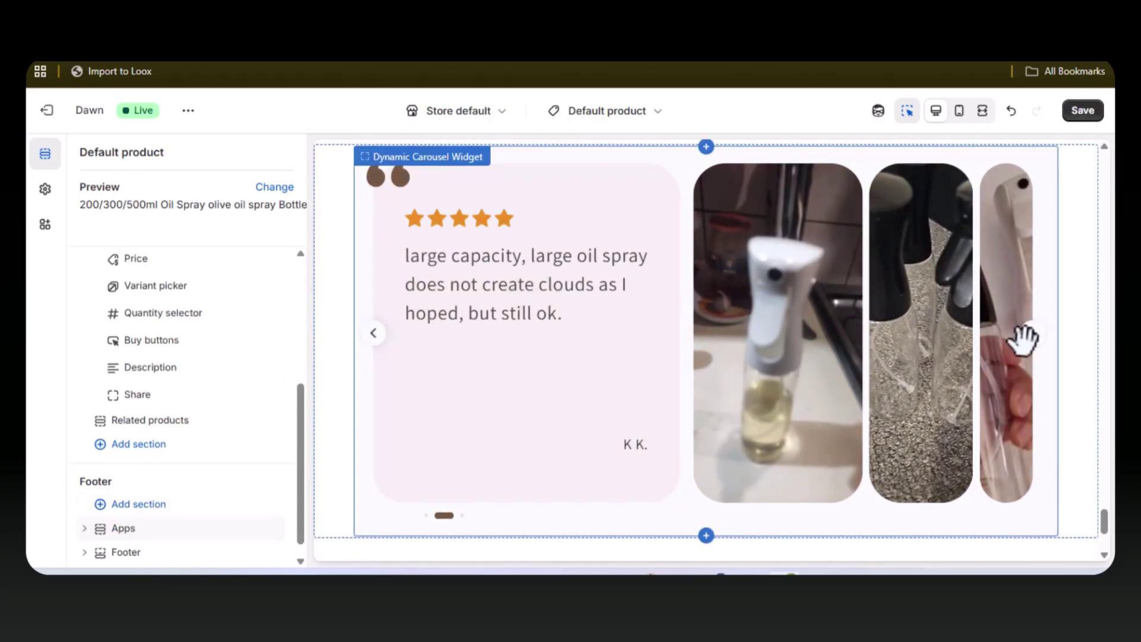
pyautogui.scroll(-4, 664, 388)
pyautogui.scroll(6, 664, 388)
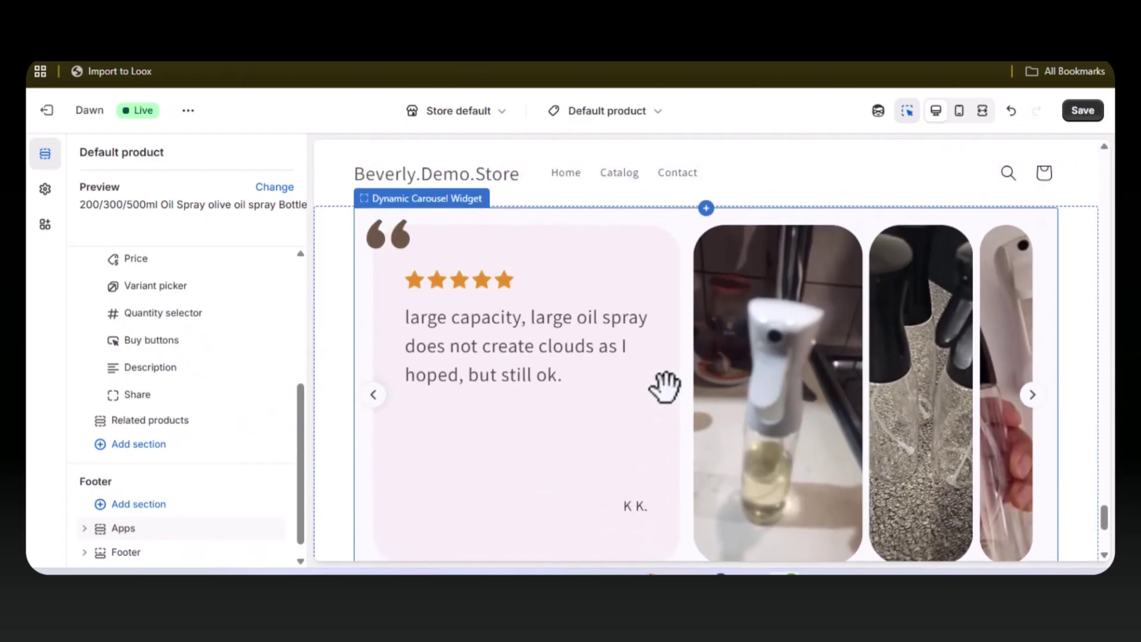
pyautogui.click(1083, 113)
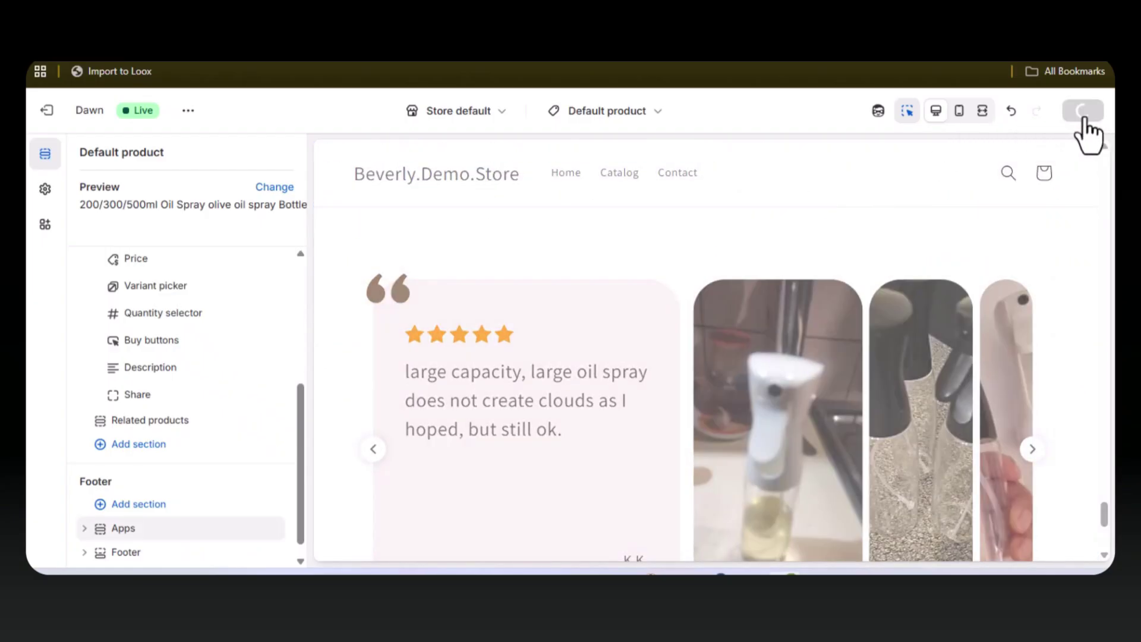
# Preview the product page full-width and scroll through the Loox widgets
pyautogui.click(983, 111)
pyautogui.scroll(-10, 1014, 285)
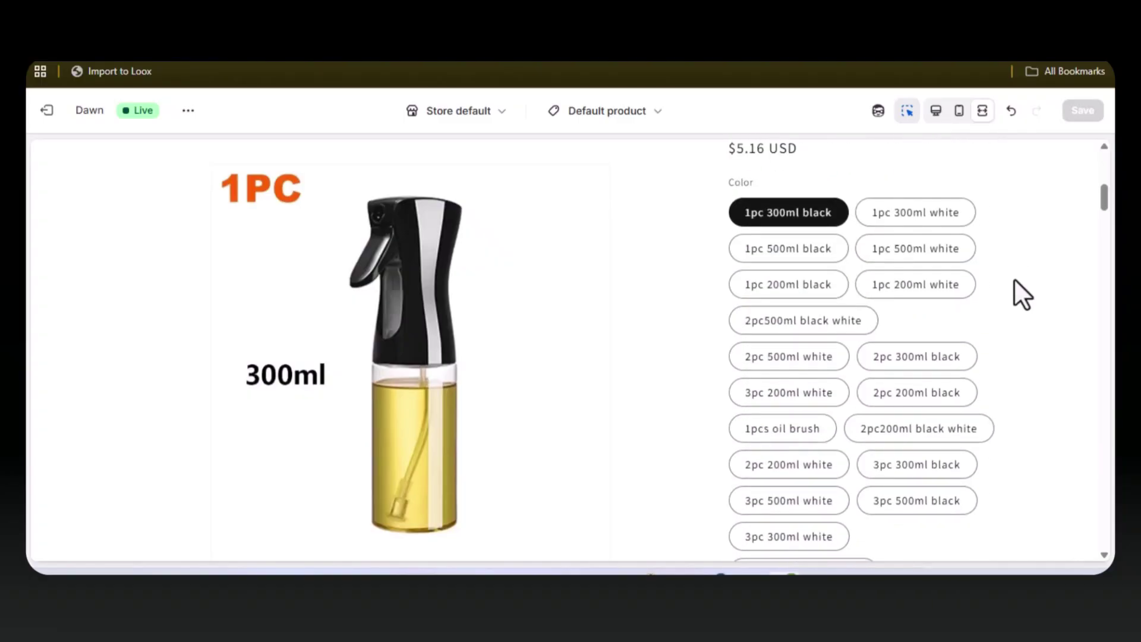